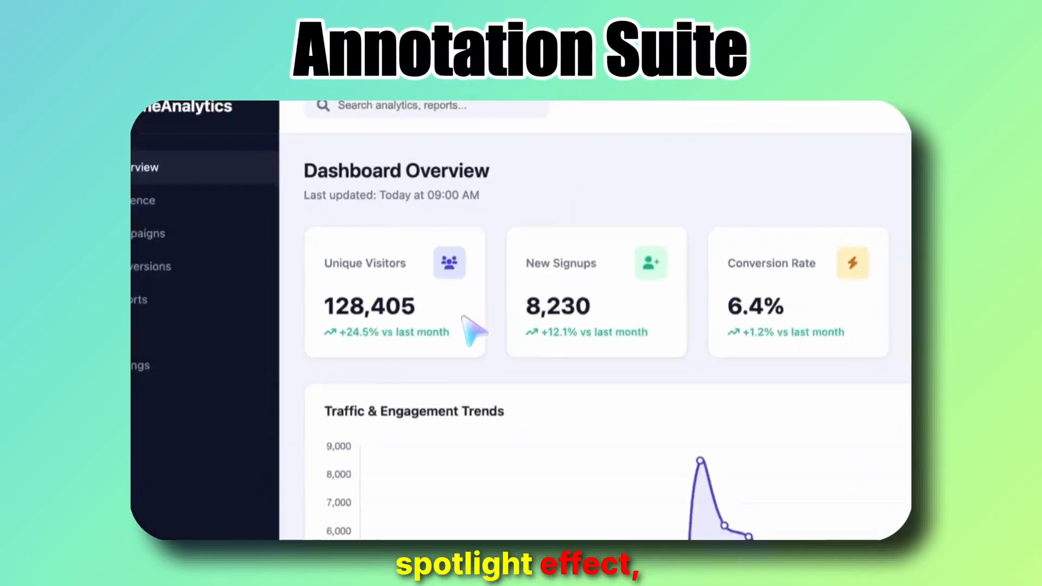
mouse_move(605, 392)
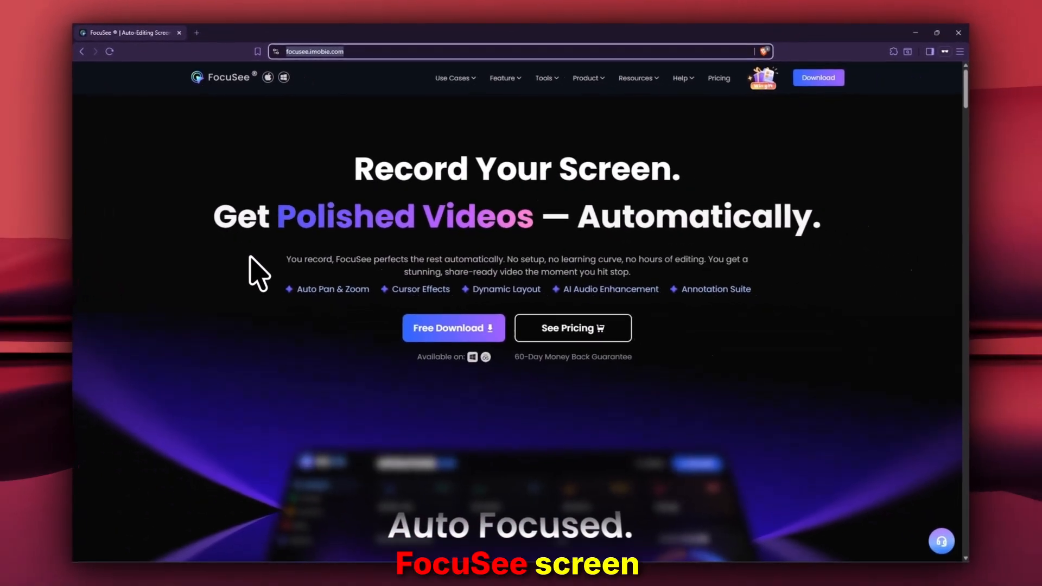
Download the FocuSee installer focusee-en-v2-setup.exe from the product homepage, save it in the Downloads folder, and return to the homepage
scroll(442, 481, "down", 4)
scroll(247, 282, "down", 10)
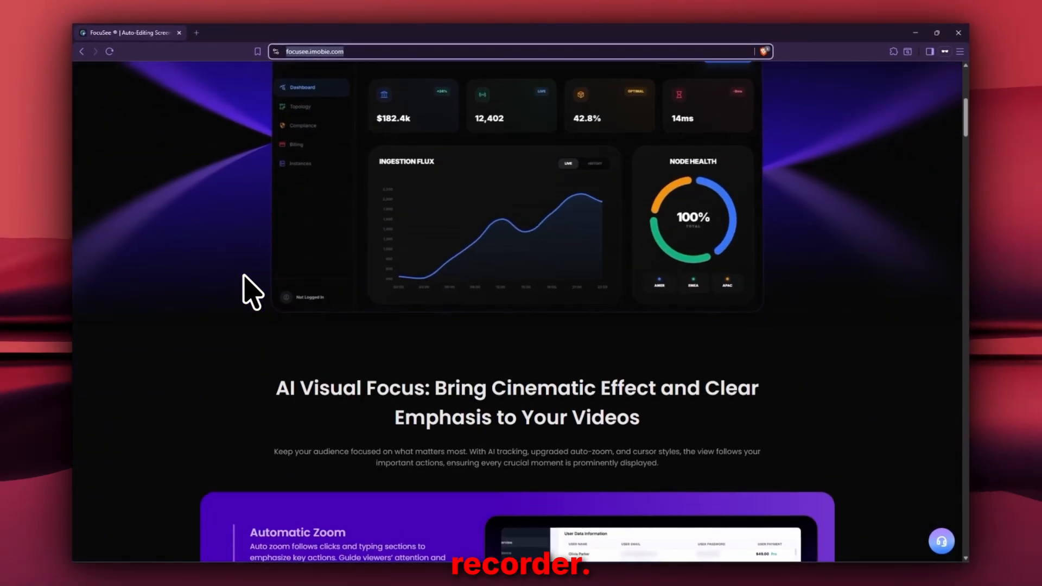
scroll(262, 282, "down", 8)
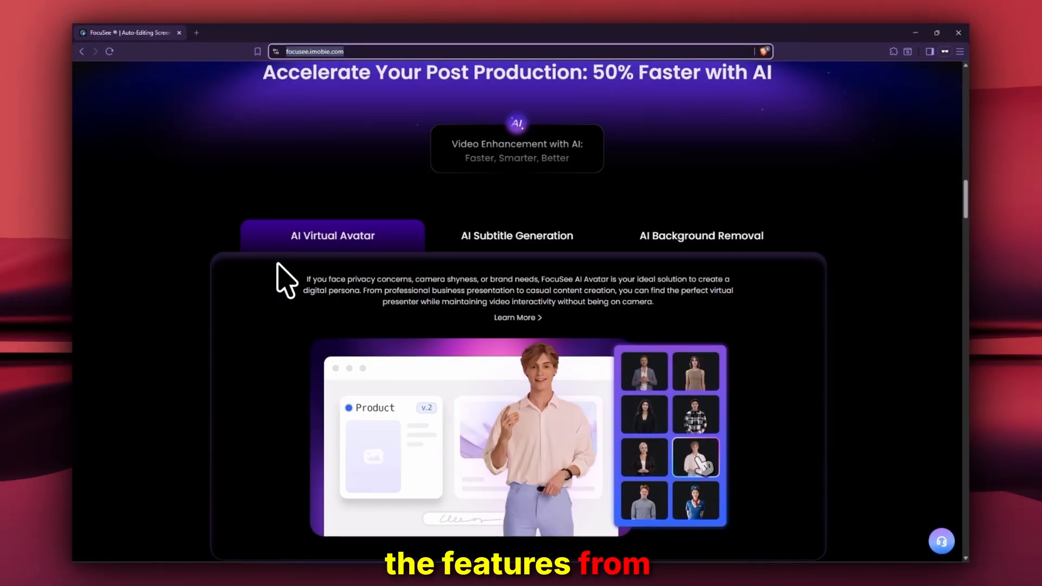
scroll(279, 281, "up", 14)
scroll(279, 288, "up", 10)
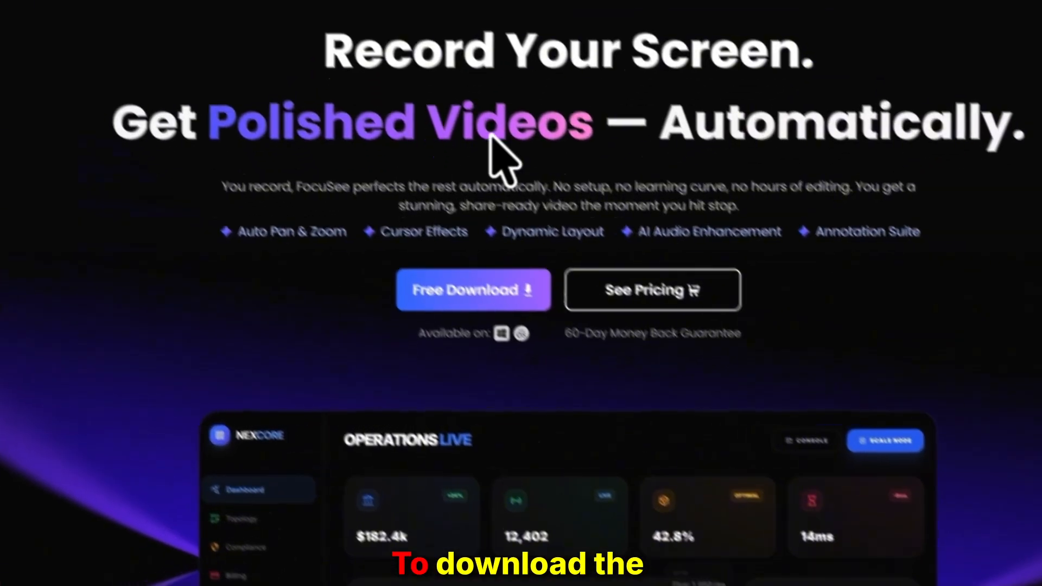
left_click(461, 292)
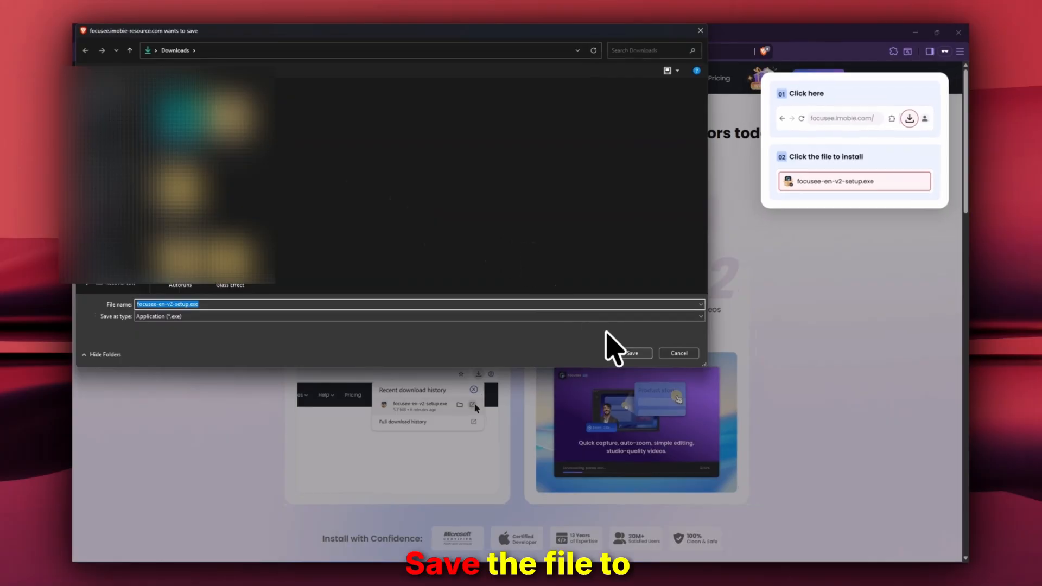
left_click(612, 344)
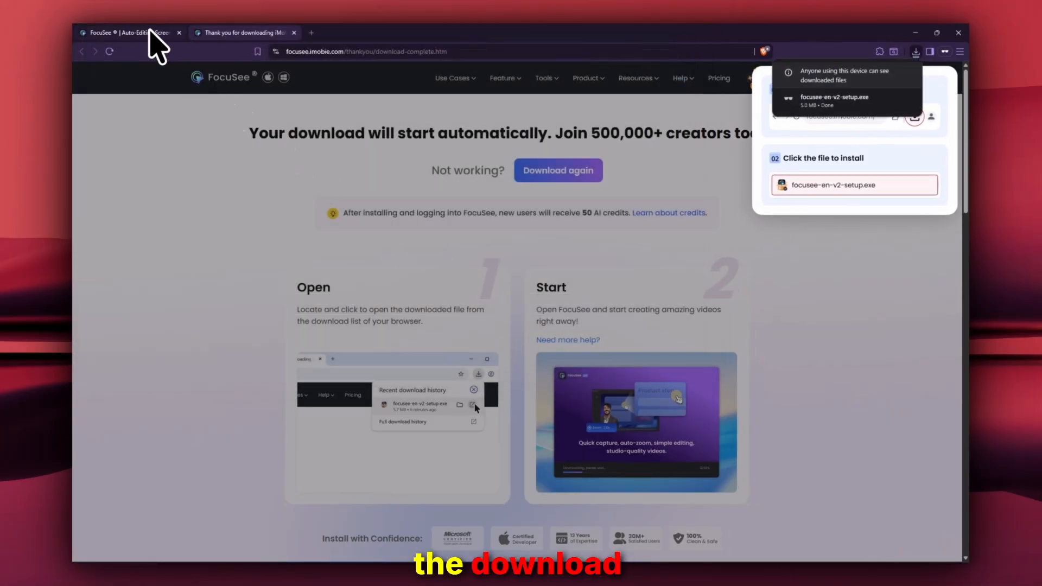
left_click(139, 34)
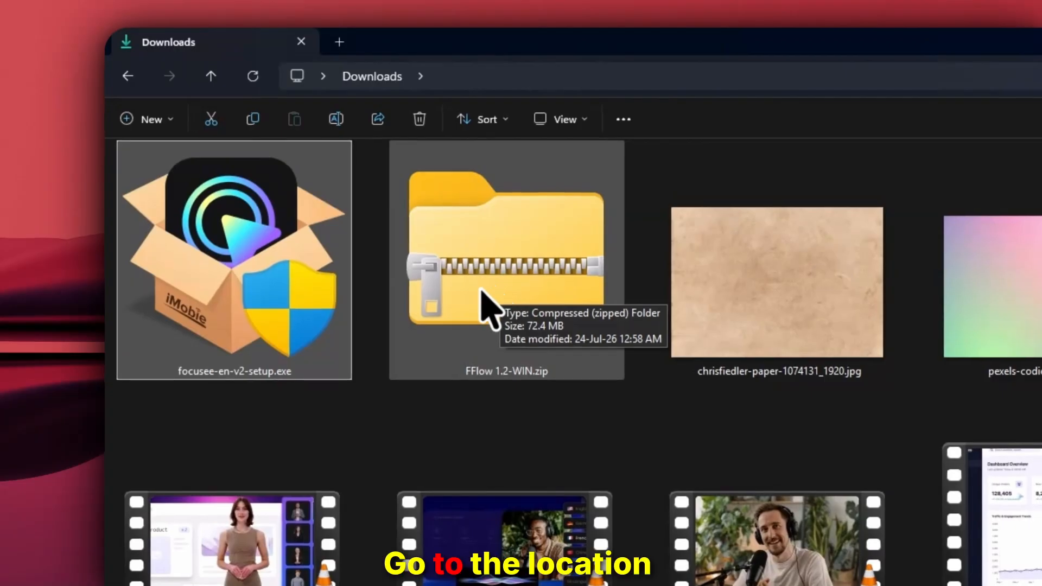
Run focusee-en-v2-setup.exe from the Downloads folder and open the installation path options
double_click(233, 271)
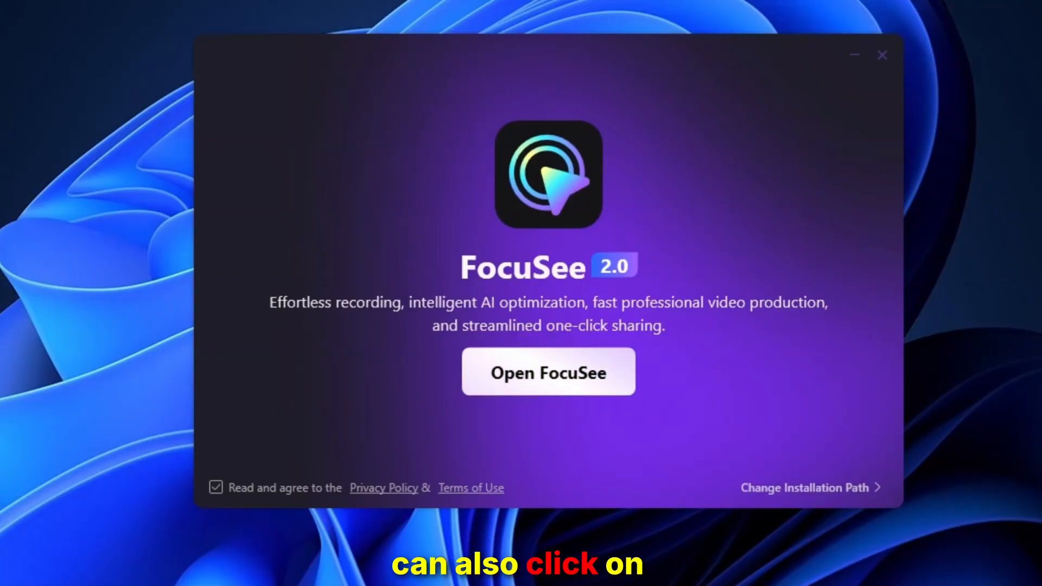
left_click(811, 488)
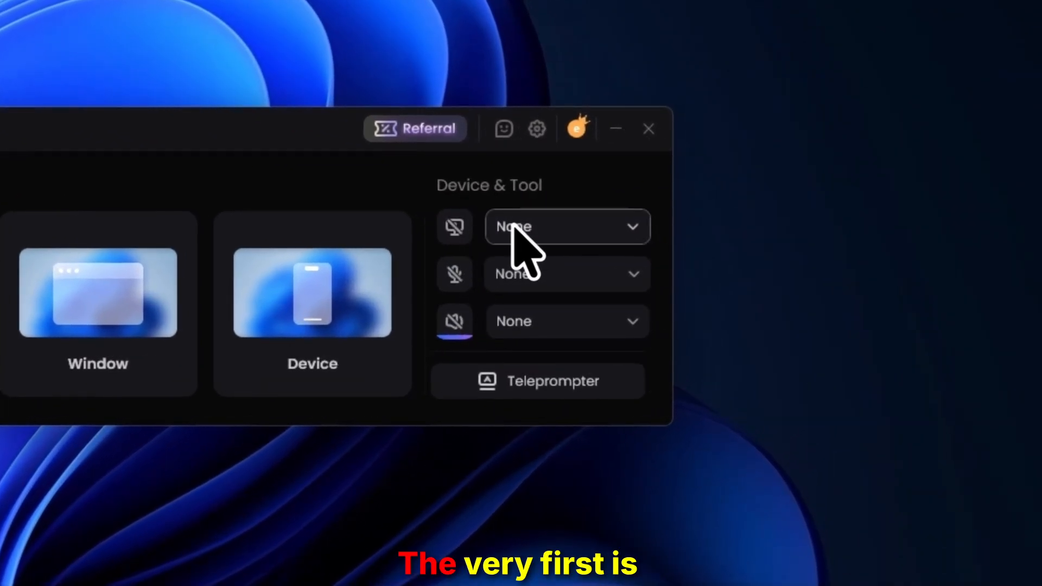
Review the available camera, microphone and system audio sources for recording, including app-only audio, and open the teleprompter
left_click(538, 226)
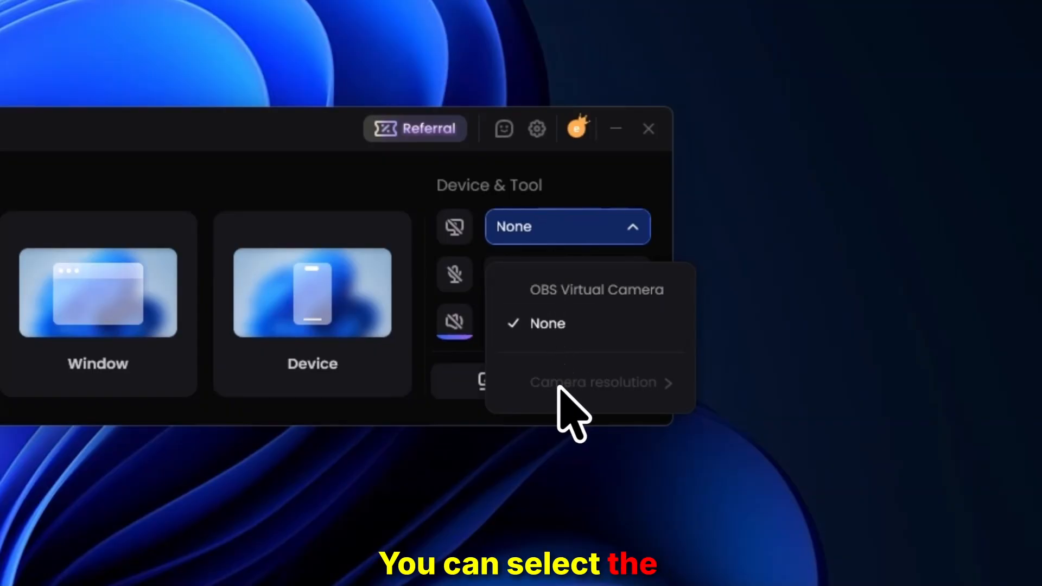
left_click(513, 227)
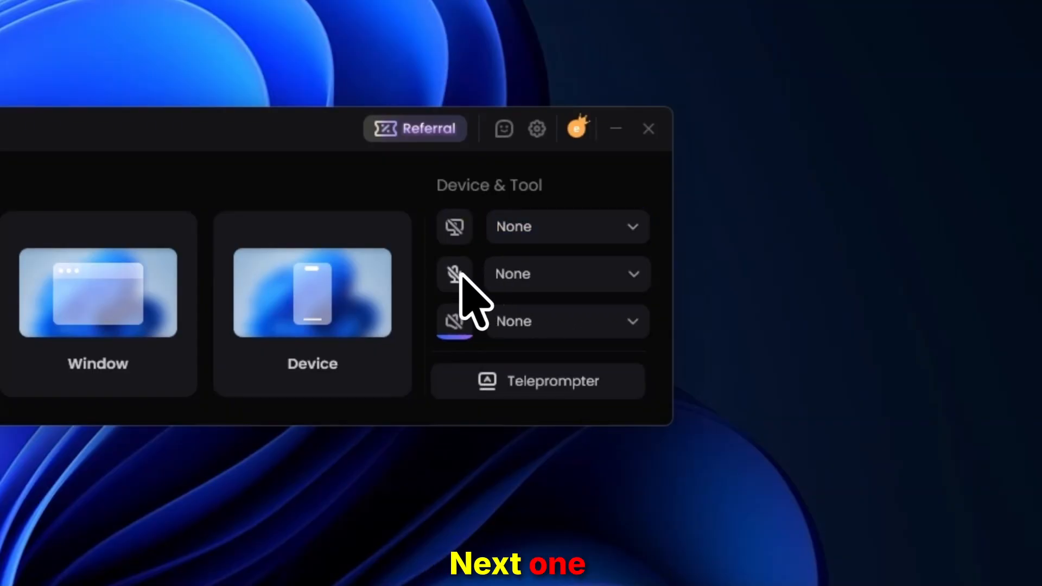
left_click(529, 276)
left_click(539, 275)
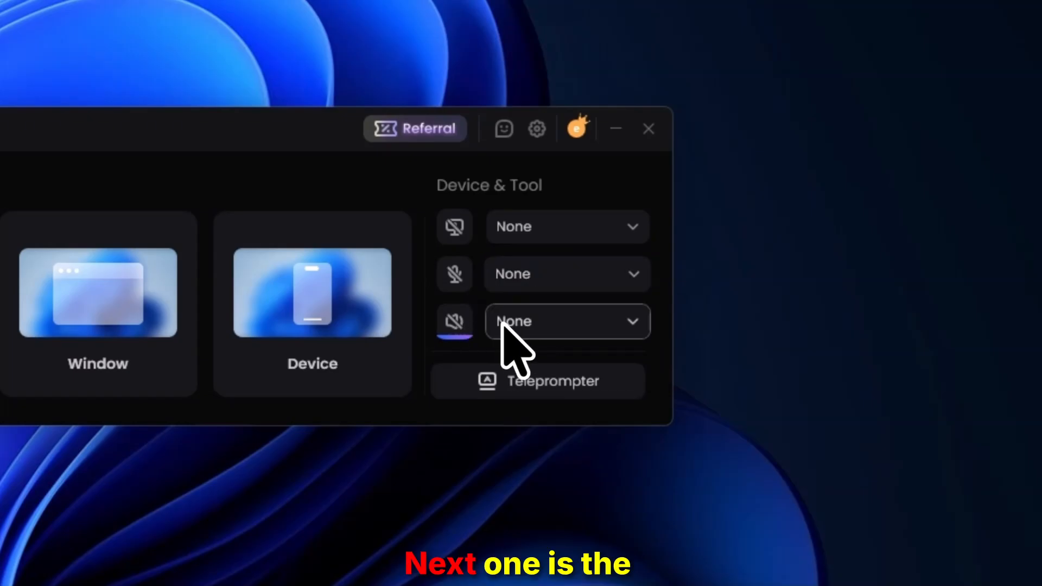
left_click(522, 323)
mouse_move(549, 448)
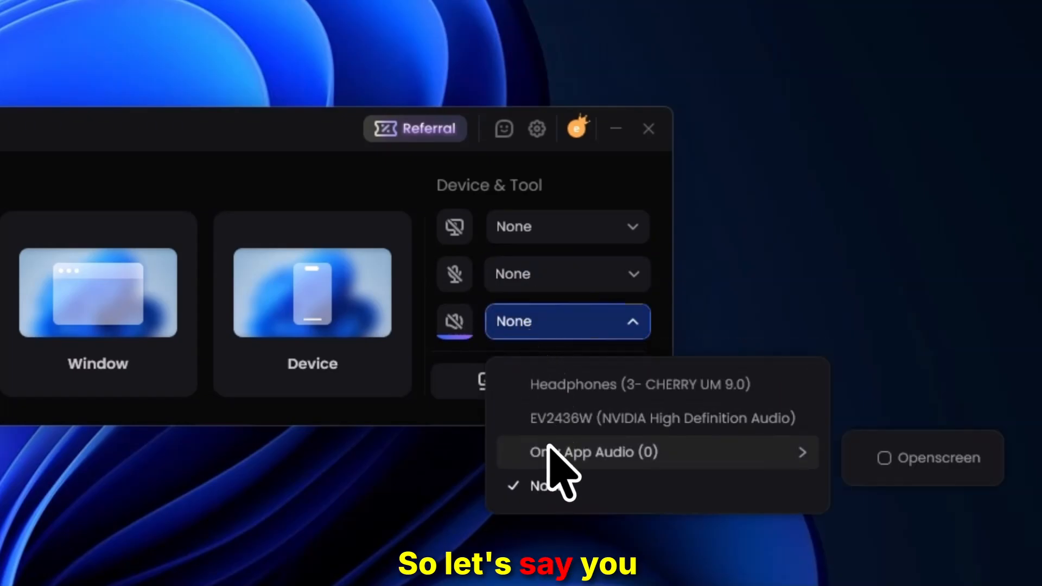
left_click(549, 455)
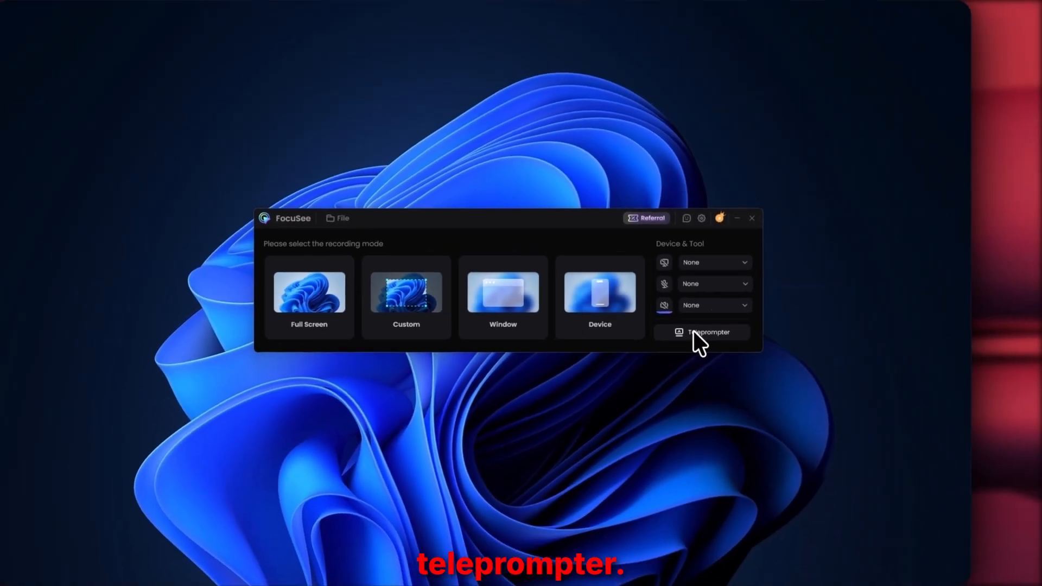
left_click(559, 380)
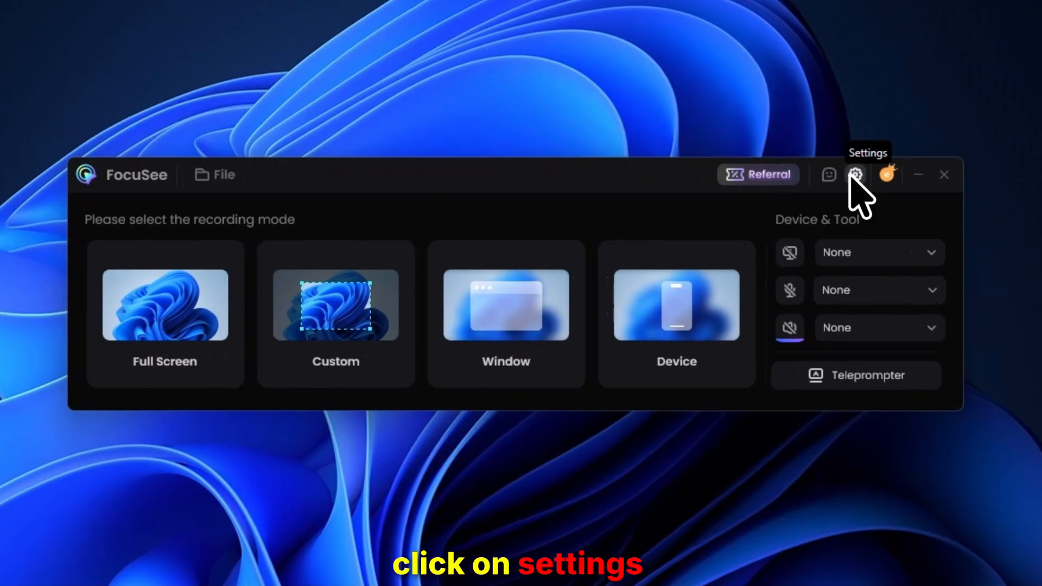
Open the program settings, browse the Record, Shortcut Keys and Export categories, and review the General options
left_click(856, 174)
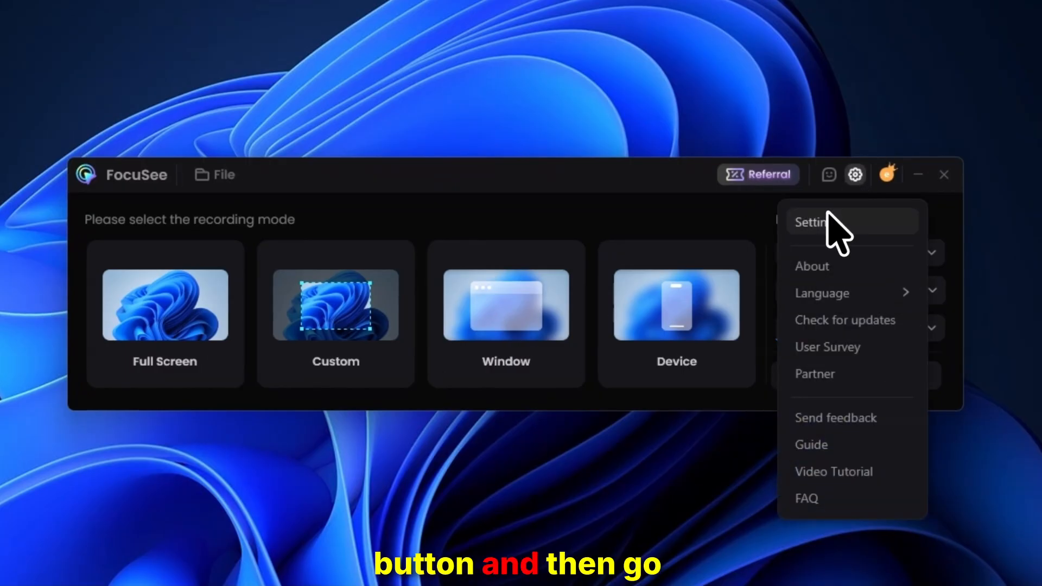
left_click(821, 224)
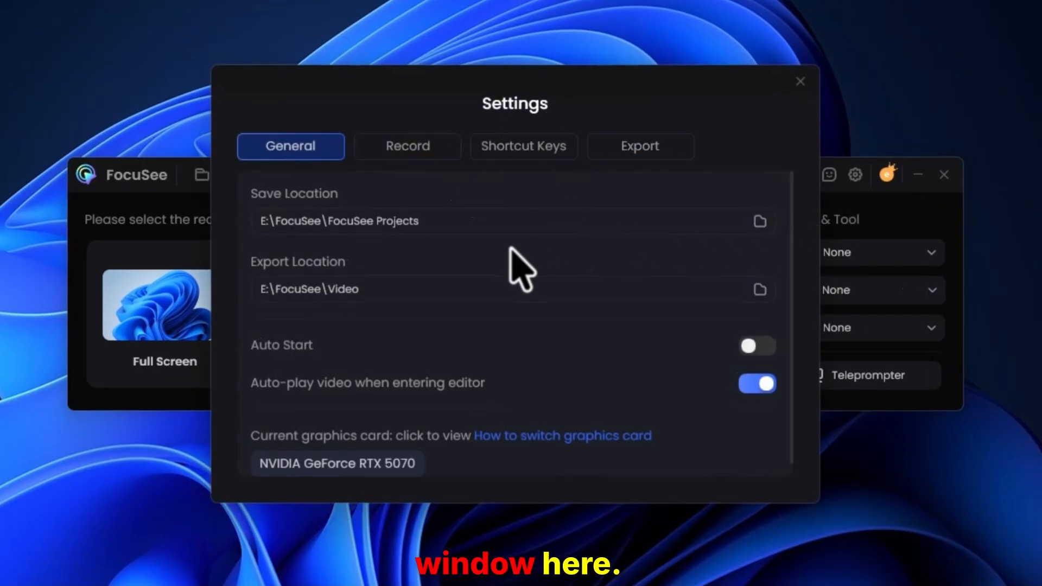
left_click(396, 154)
left_click(493, 154)
left_click(618, 148)
left_click(340, 140)
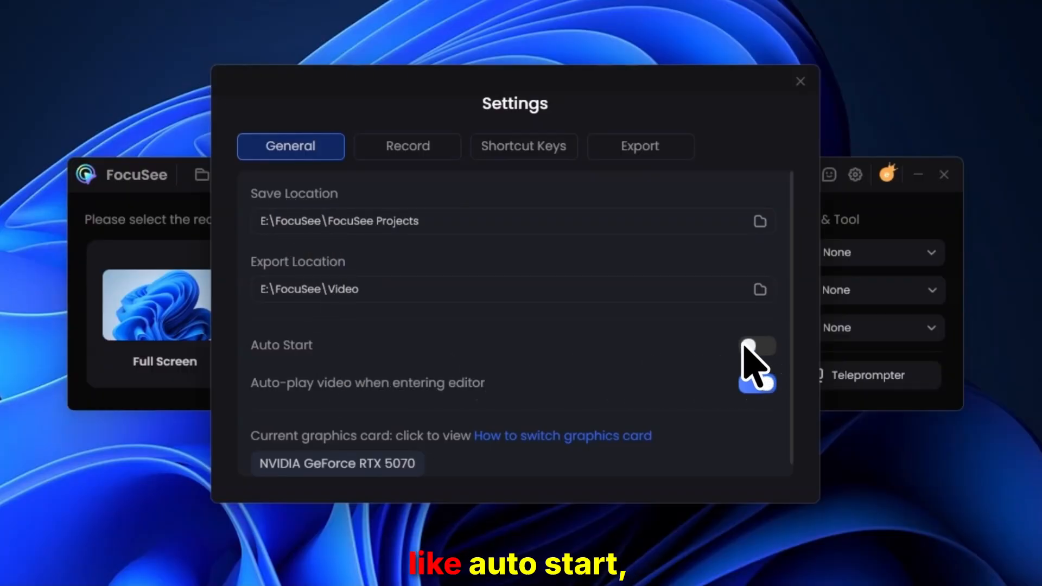
scroll(551, 355, "down", 1)
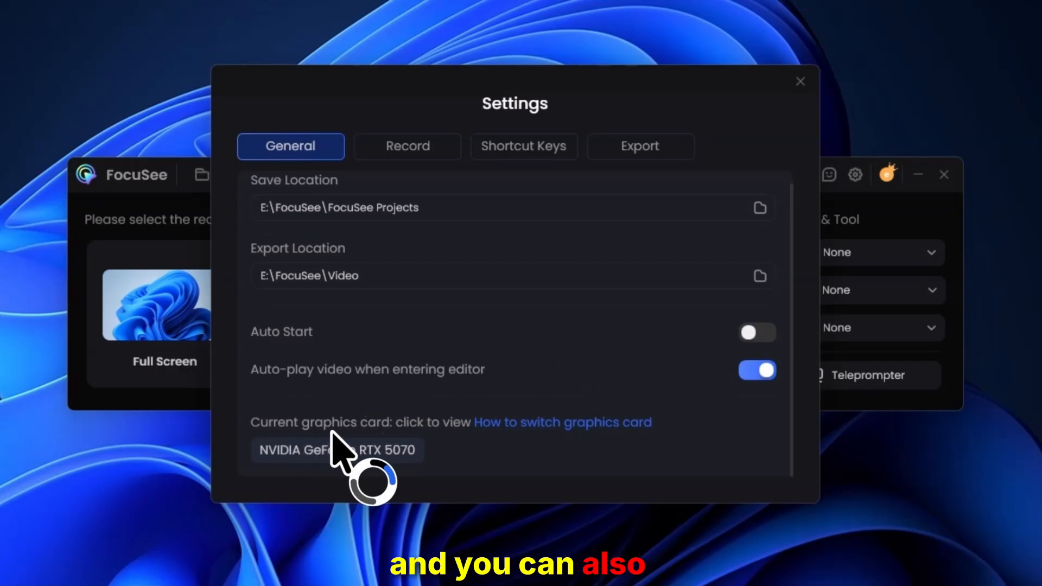
Review the recording settings for the automatic zoom effect, recording quality and pre-recording countdown
left_click(409, 147)
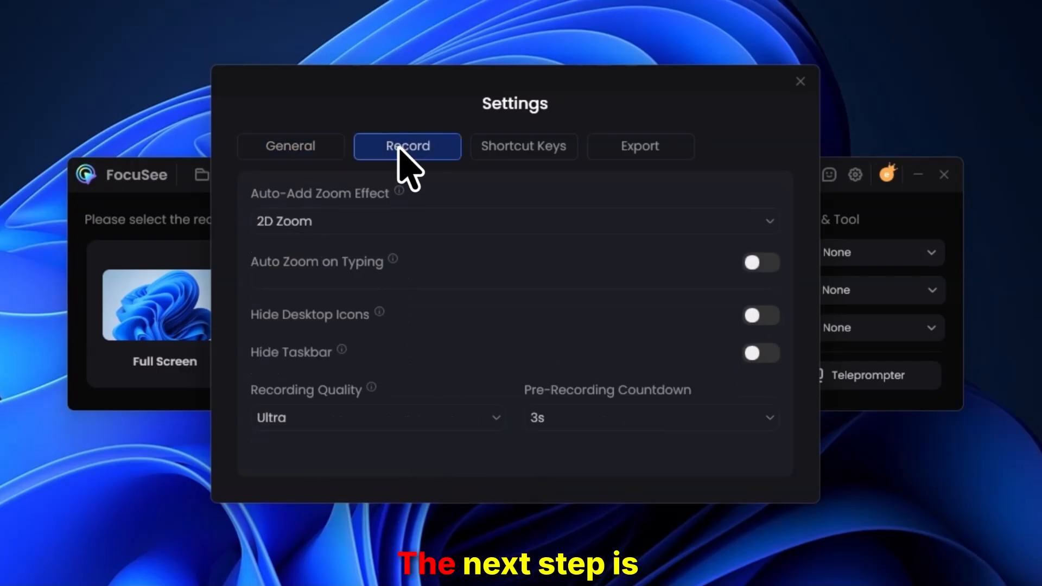
left_click(344, 217)
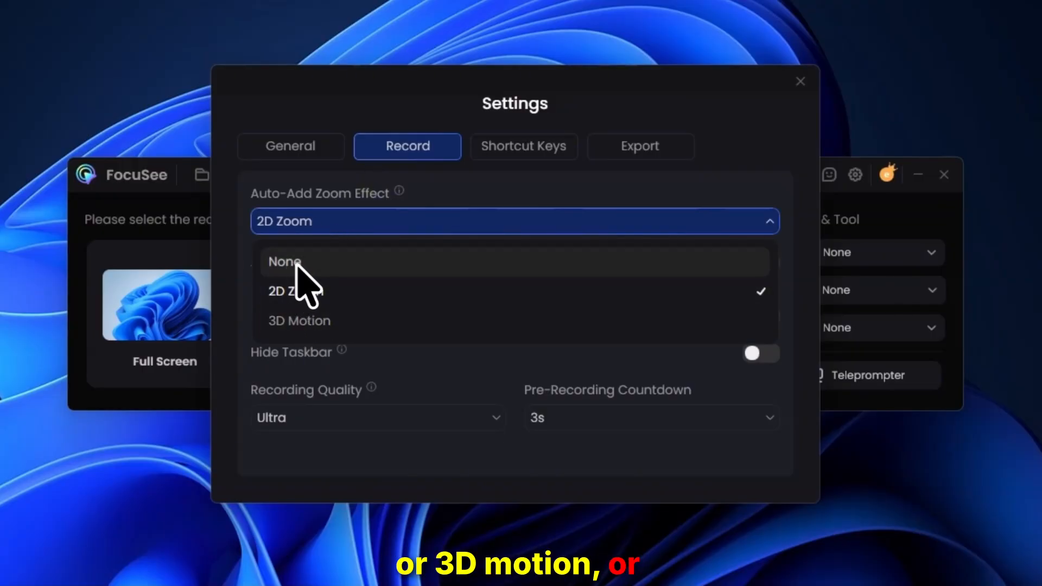
left_click(306, 227)
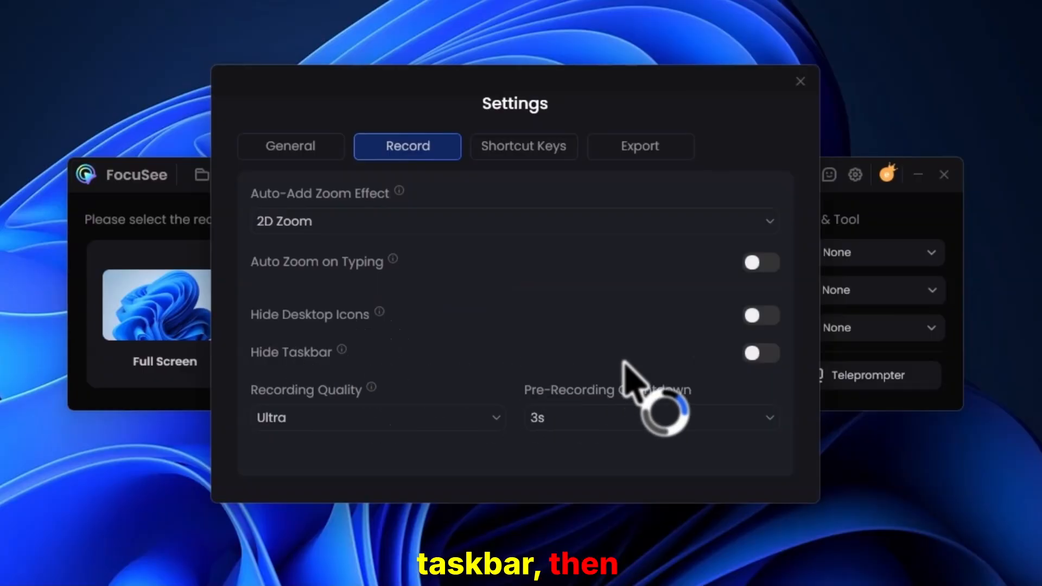
left_click(301, 421)
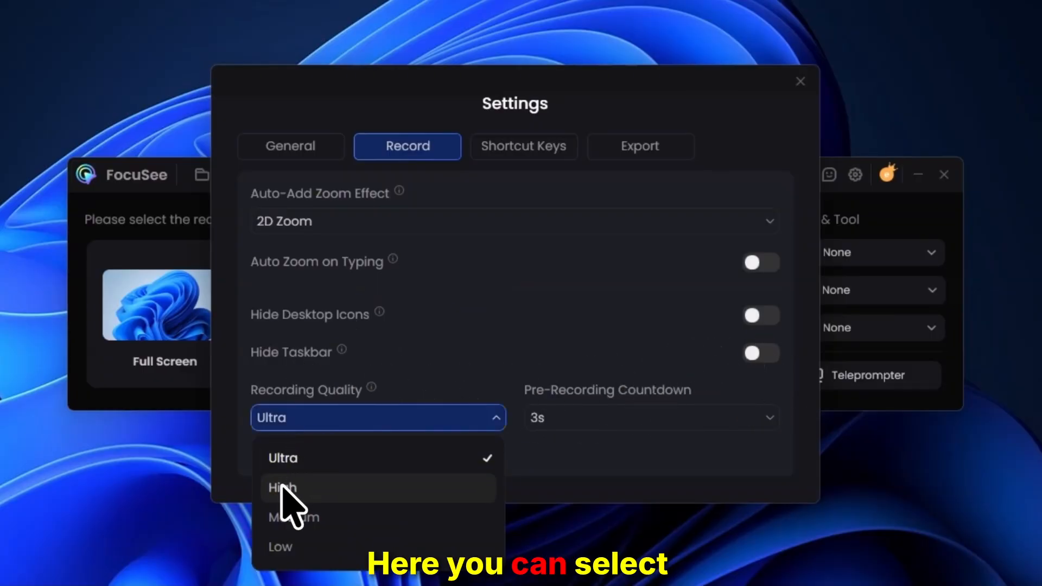
left_click(571, 417)
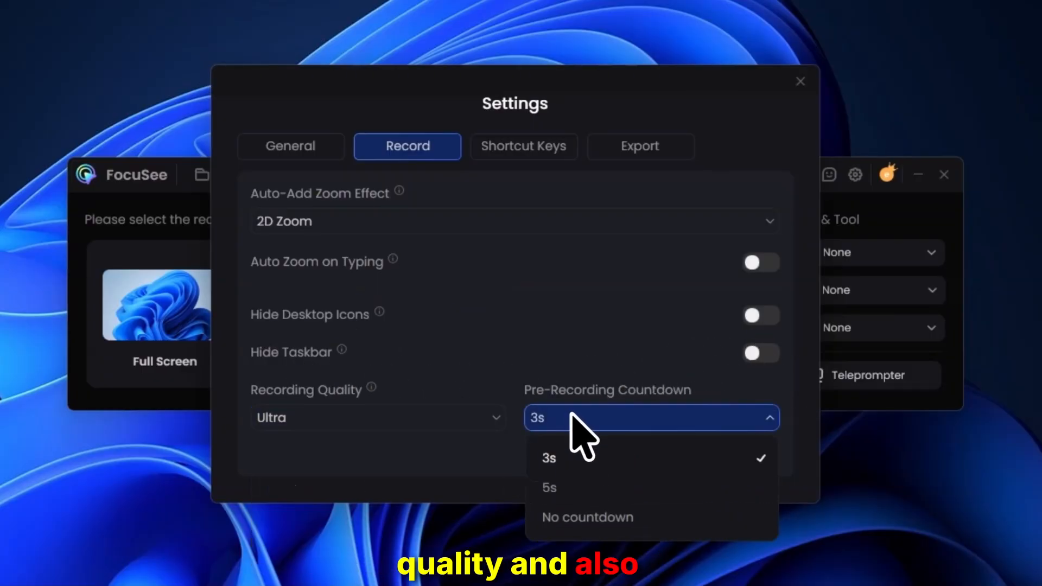
left_click(579, 416)
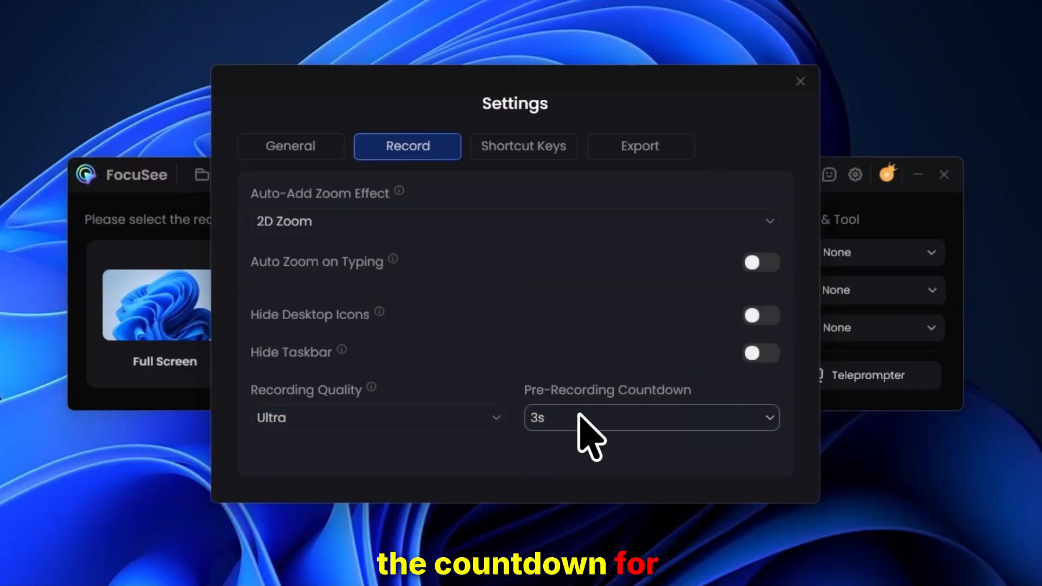
Review the keyboard shortcuts assigned to editing and recording in the settings
left_click(503, 153)
left_click(331, 194)
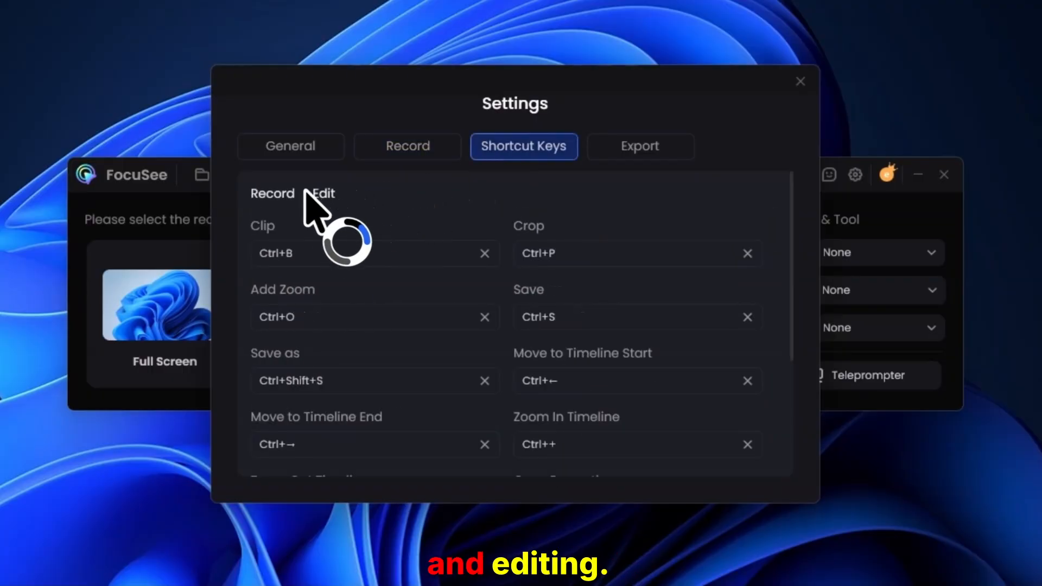
left_click(293, 193)
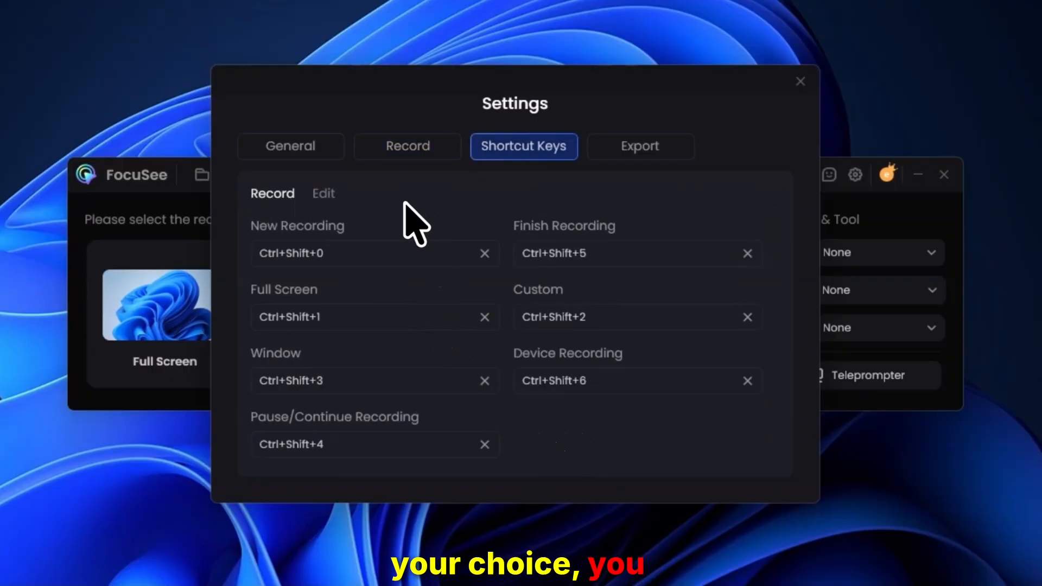
Review the default export settings, checking the choices for frame rate and quality
left_click(599, 158)
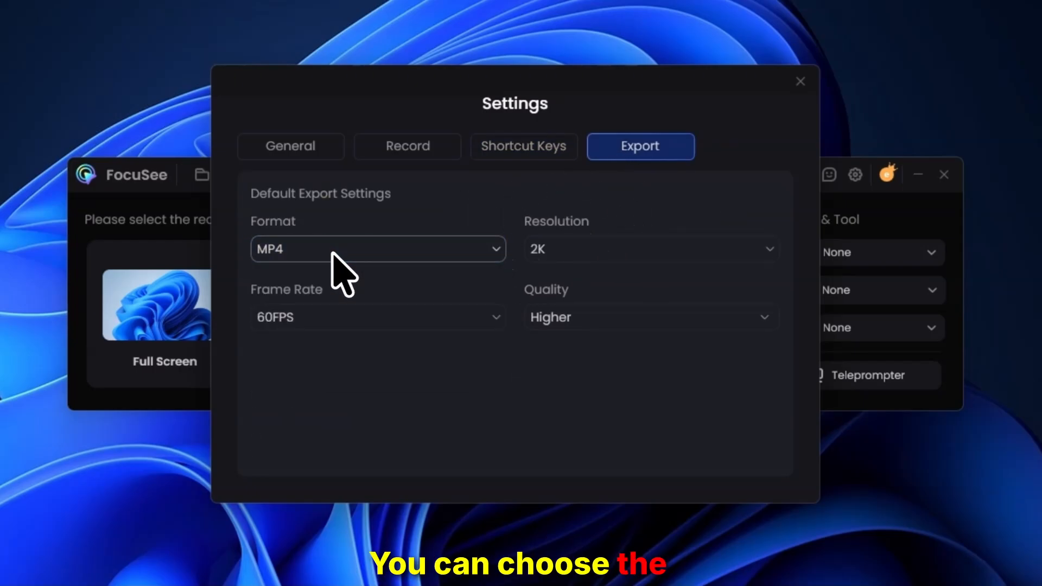
left_click(365, 310)
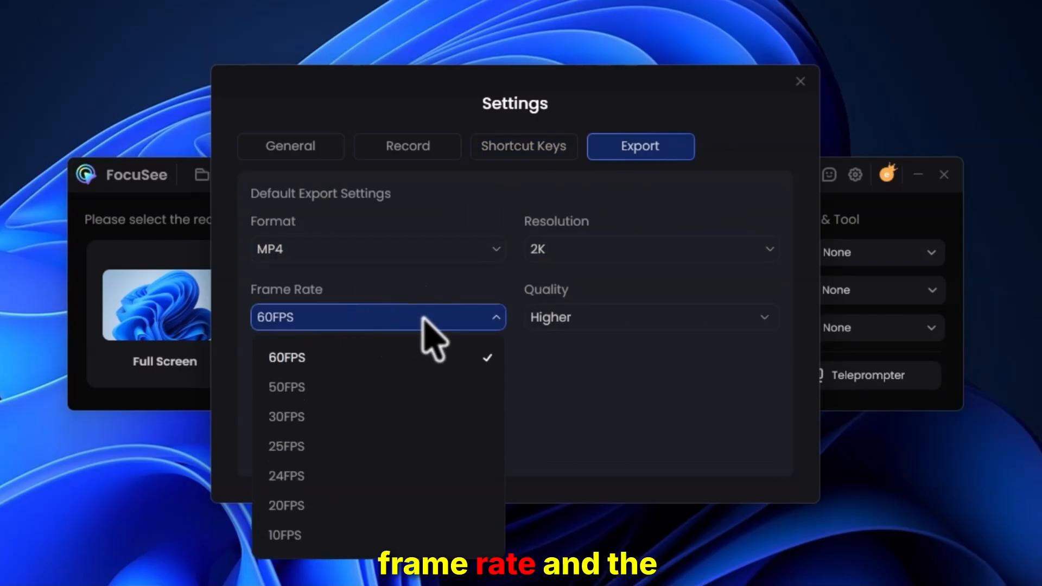
left_click(422, 319)
left_click(584, 321)
left_click(597, 321)
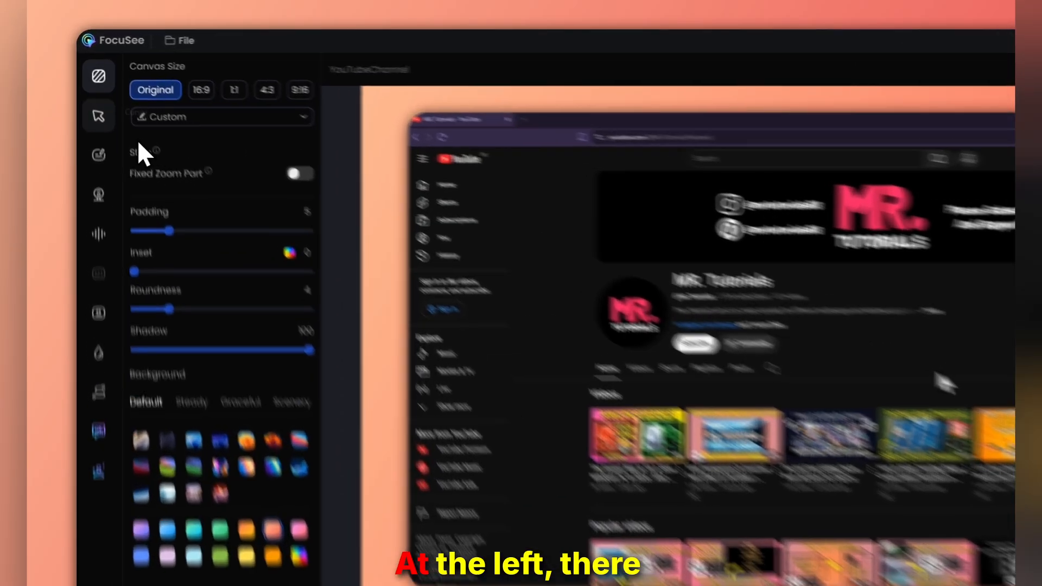
Look through the editor's cursor, annotation, audio and canvas options, and examine the background choices and the project tools beside Export
left_click(99, 116)
left_click(99, 155)
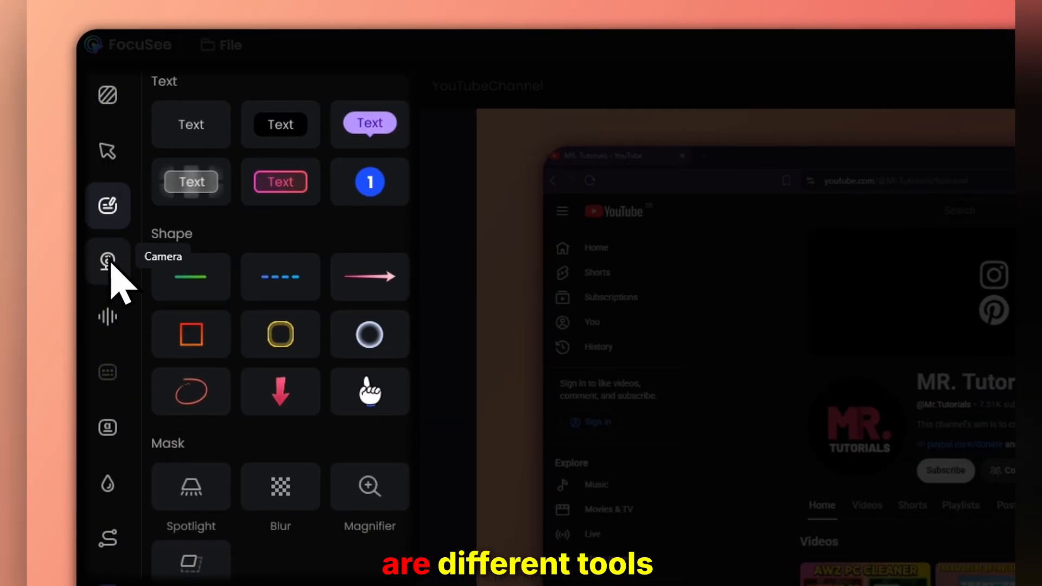
left_click(99, 233)
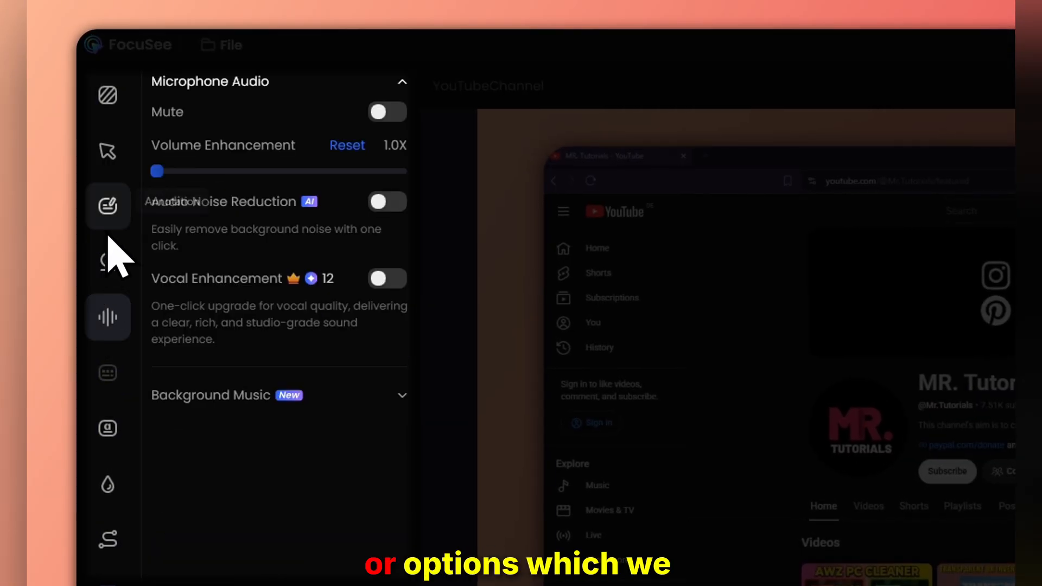
left_click(107, 114)
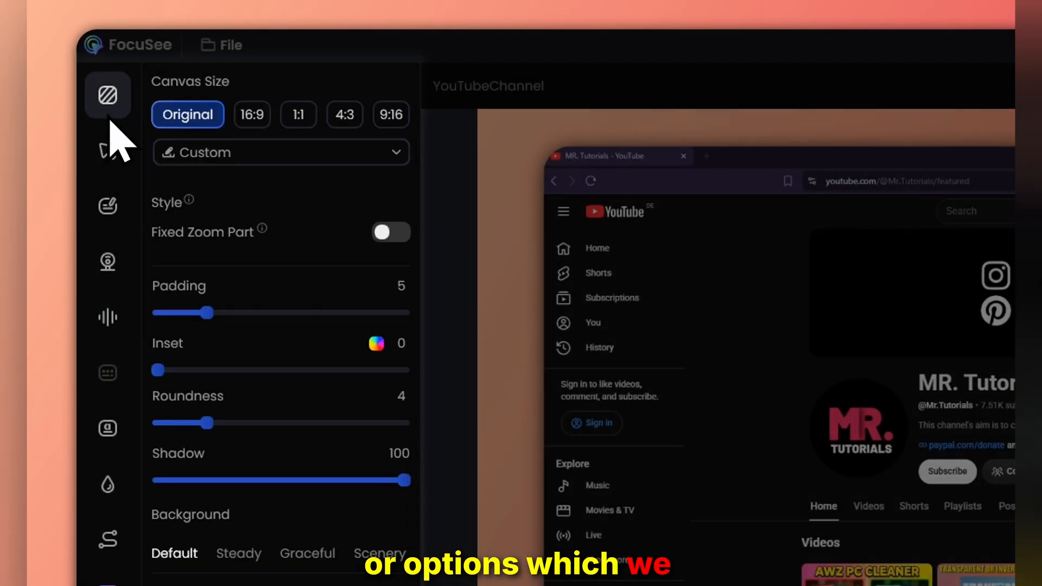
mouse_move(270, 460)
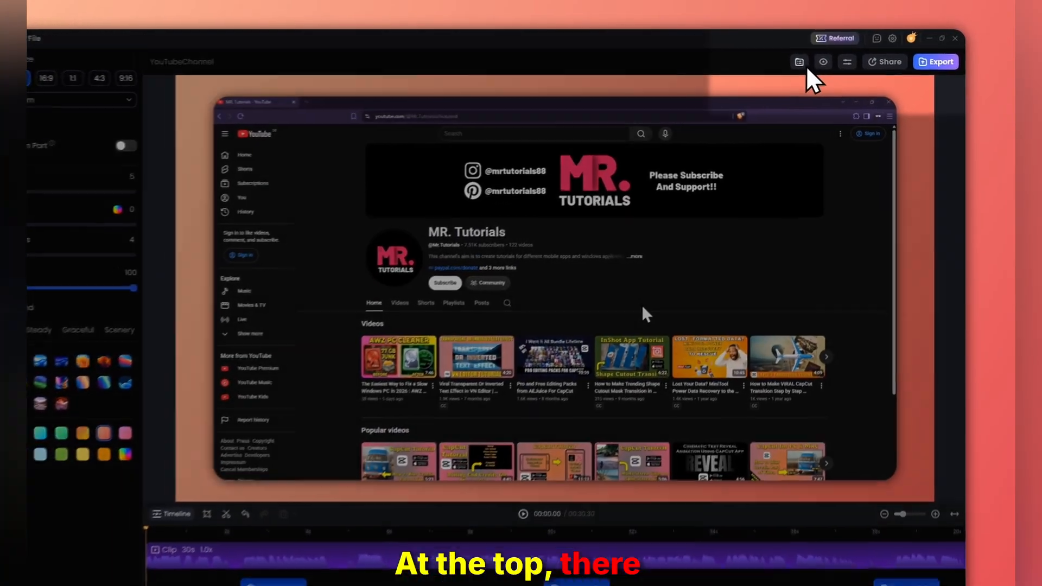
mouse_move(869, 70)
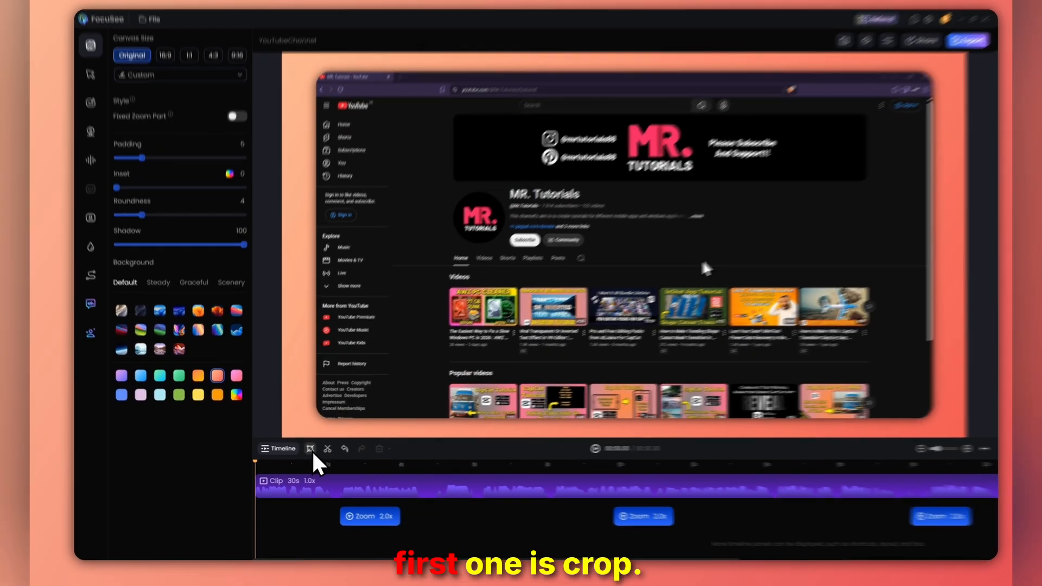
Try the 4:3, 1:1 and 9:16 crop presets on the video, and adjust the crop frame freely with the Custom ratio
left_click(311, 450)
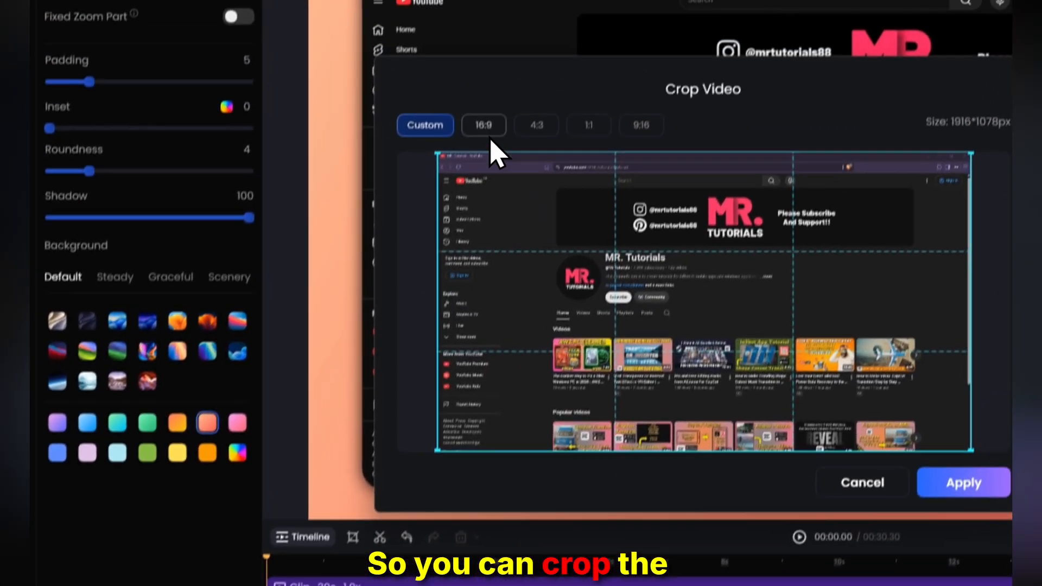
left_click(393, 185)
left_click(529, 165)
left_click(580, 161)
left_click(632, 162)
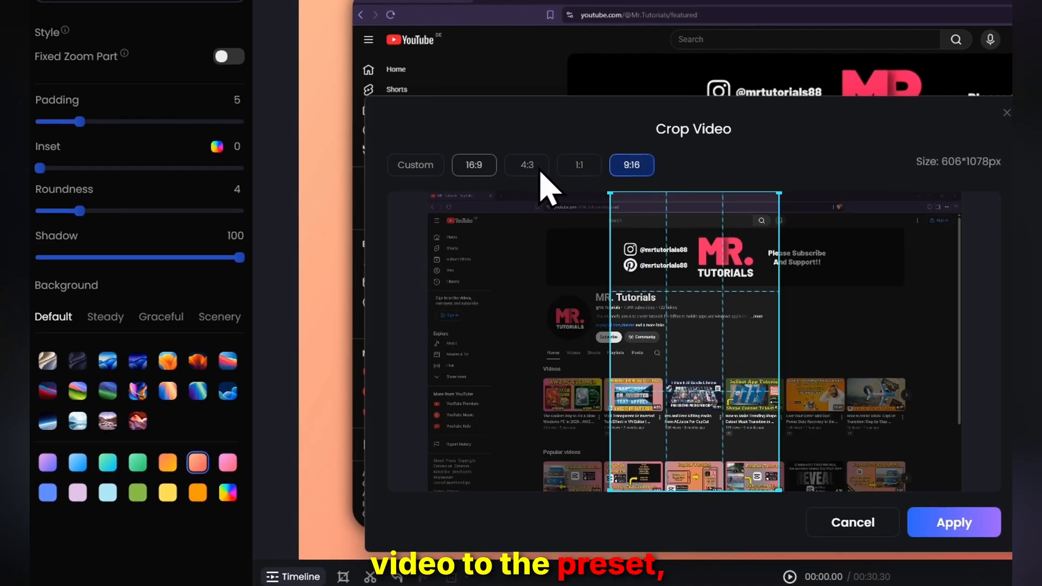
left_click(427, 171)
left_click_drag(428, 492, 402, 465)
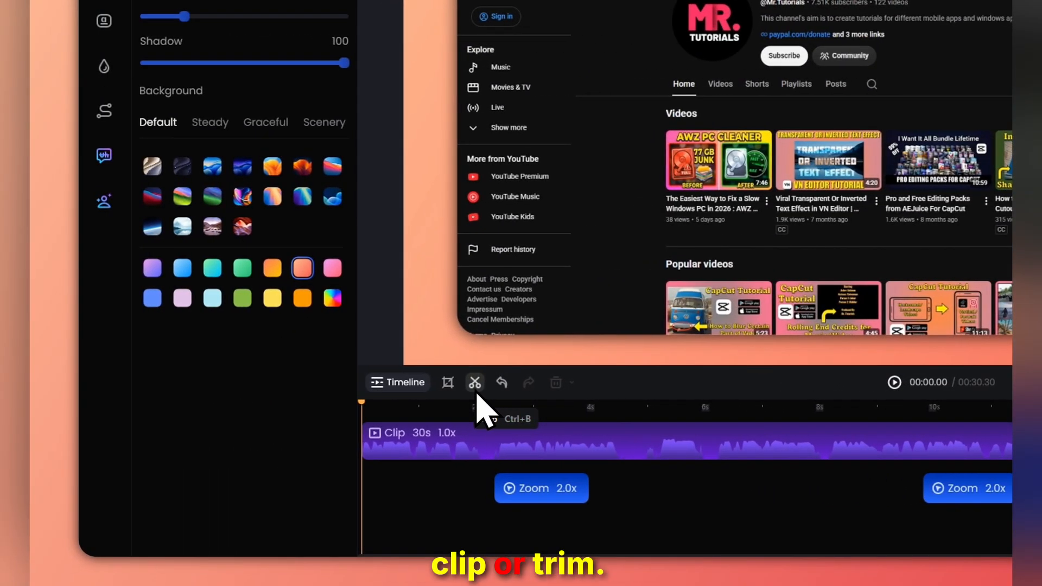
Try splitting off and deleting the clip's first 2 seconds, and undo both edits
left_click_drag(476, 406, 488, 410)
left_click(476, 383)
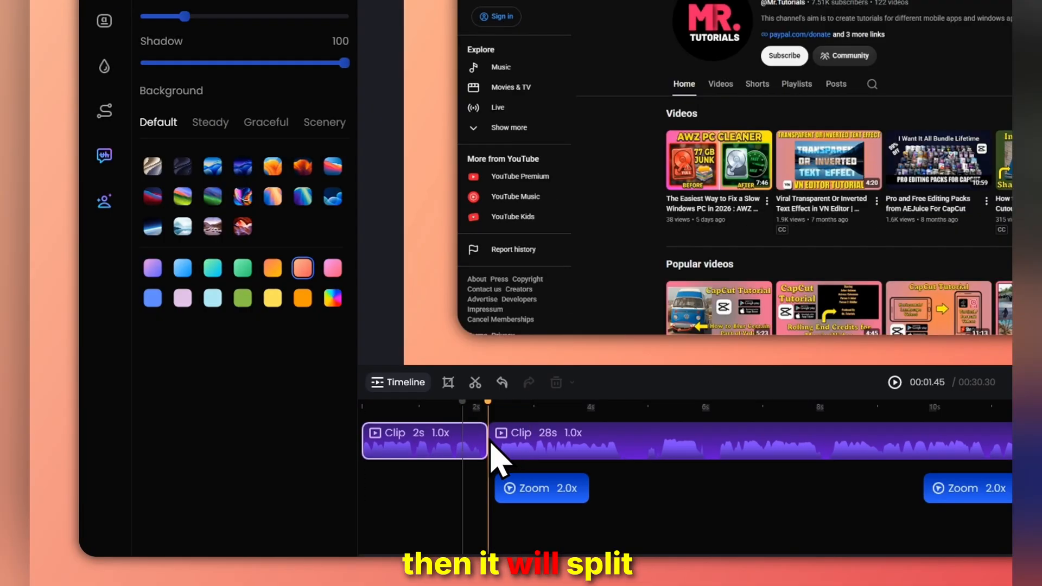
left_click(475, 452)
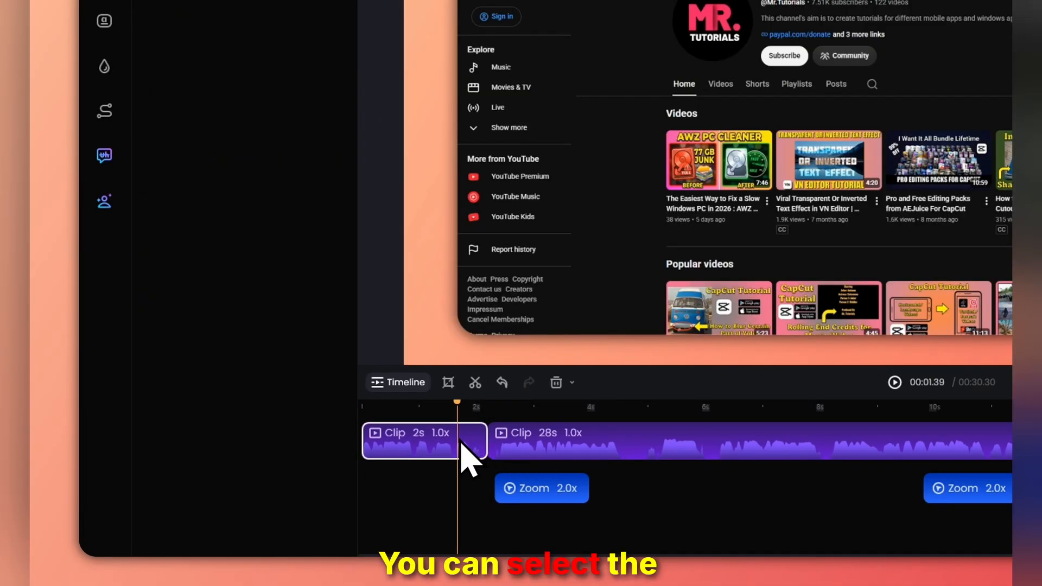
left_click(557, 383)
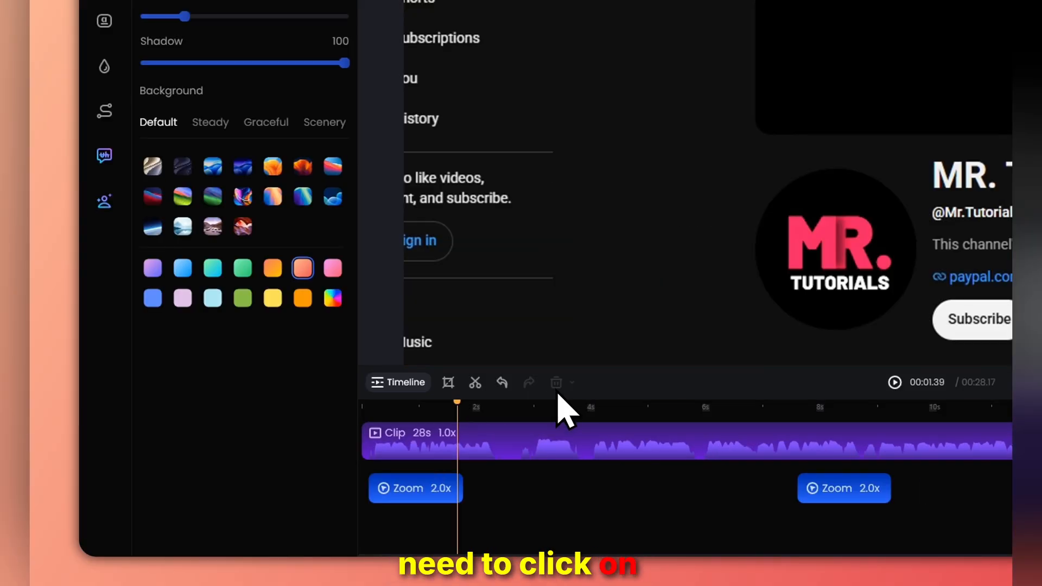
left_click(503, 383)
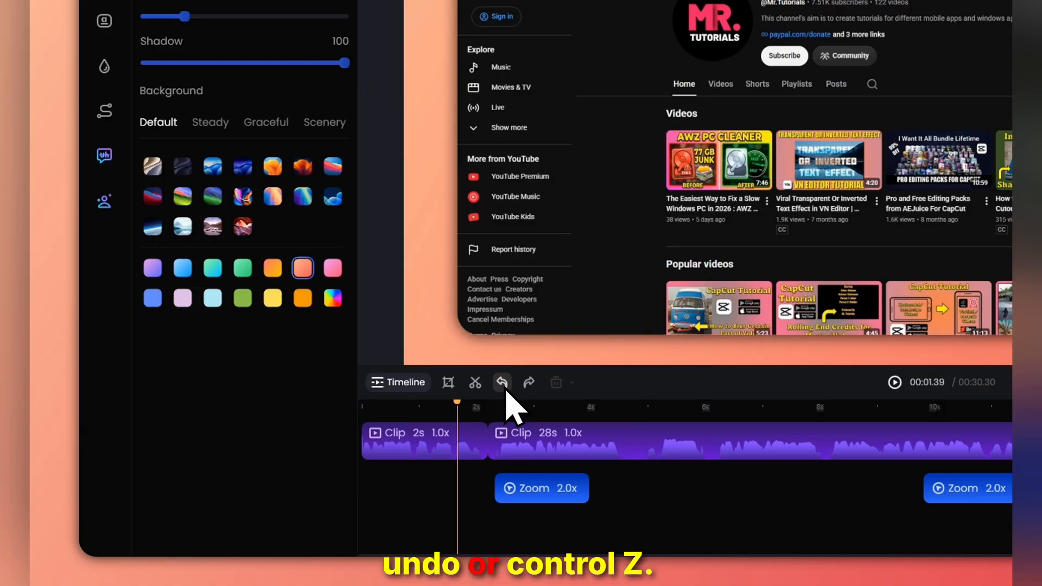
left_click(504, 386)
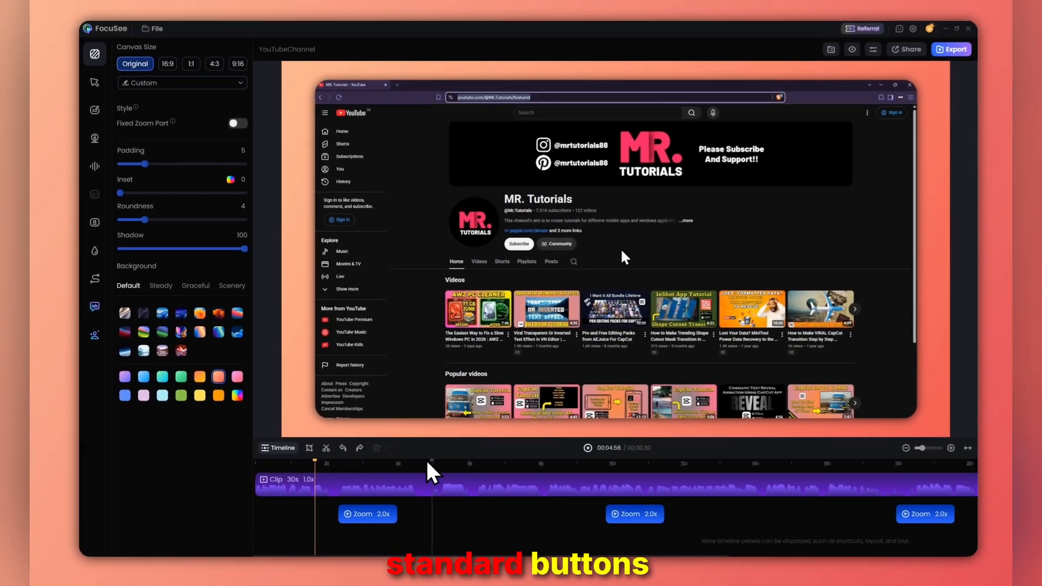
Play and pause the video preview, and try the timeline's magnification before fitting the whole timeline to the screen
left_click(588, 448)
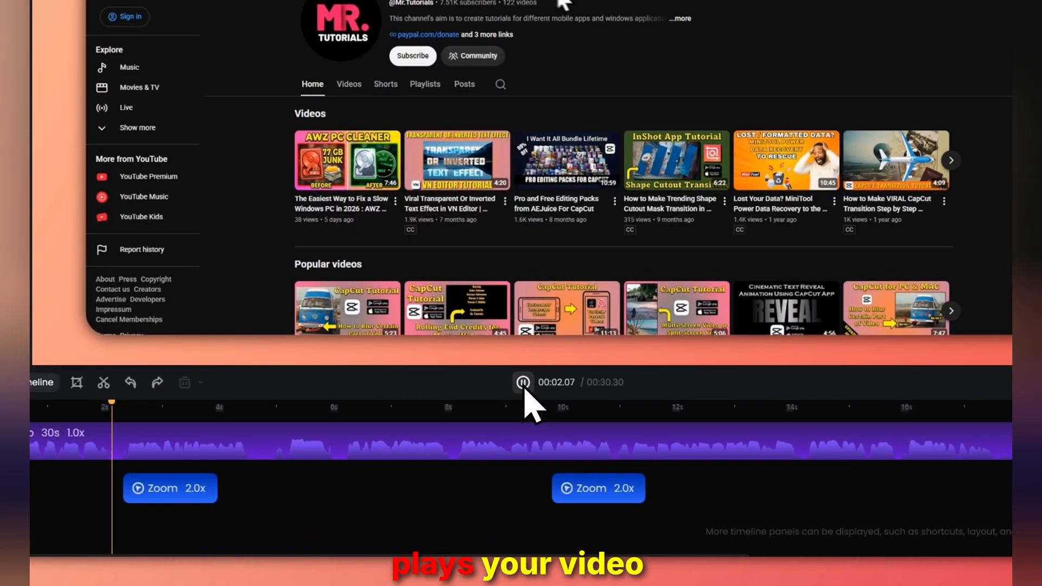
left_click(523, 383)
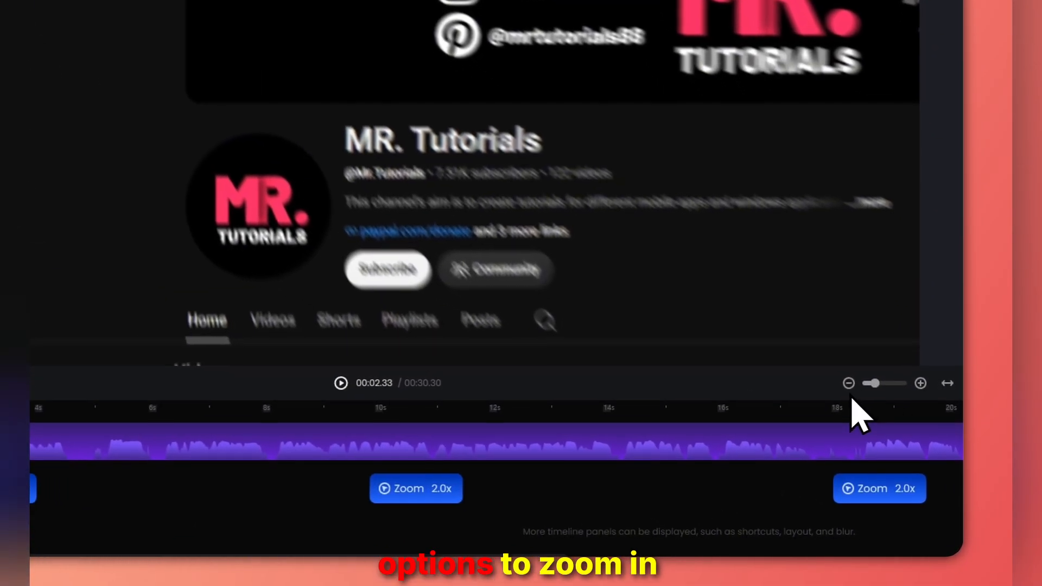
left_click_drag(875, 385, 890, 386)
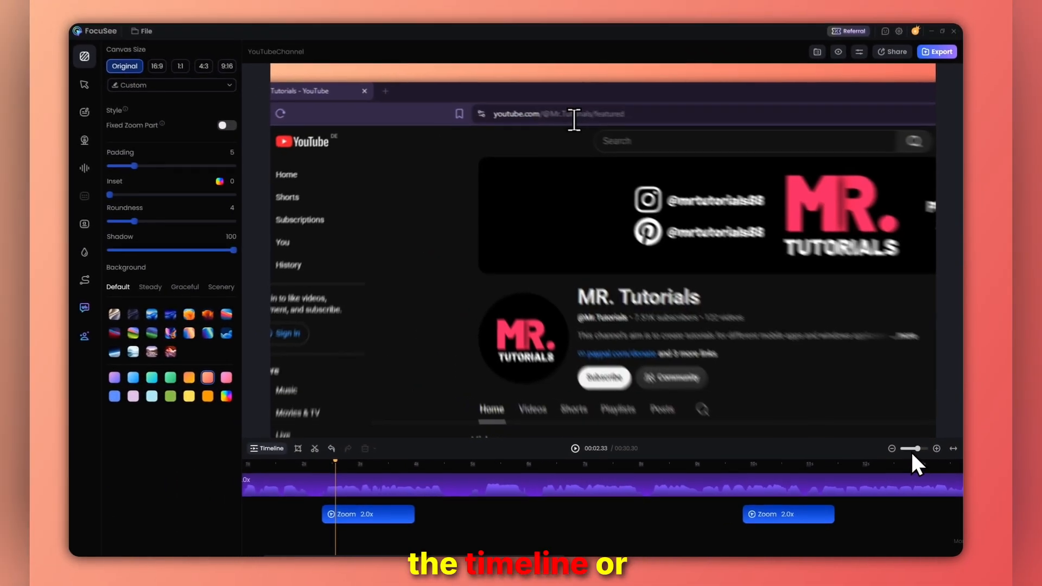
left_click_drag(912, 450, 904, 450)
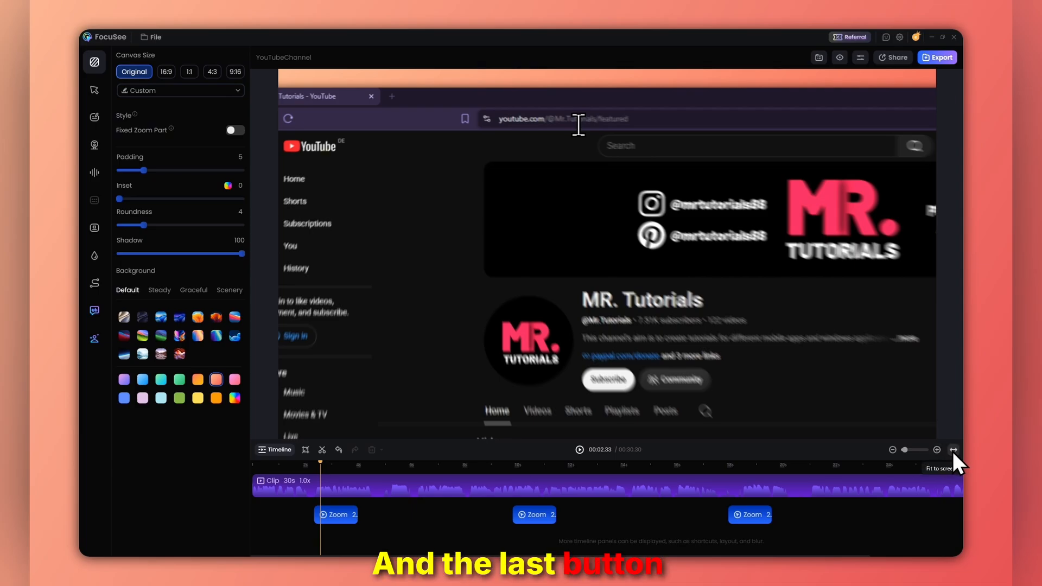
left_click(954, 450)
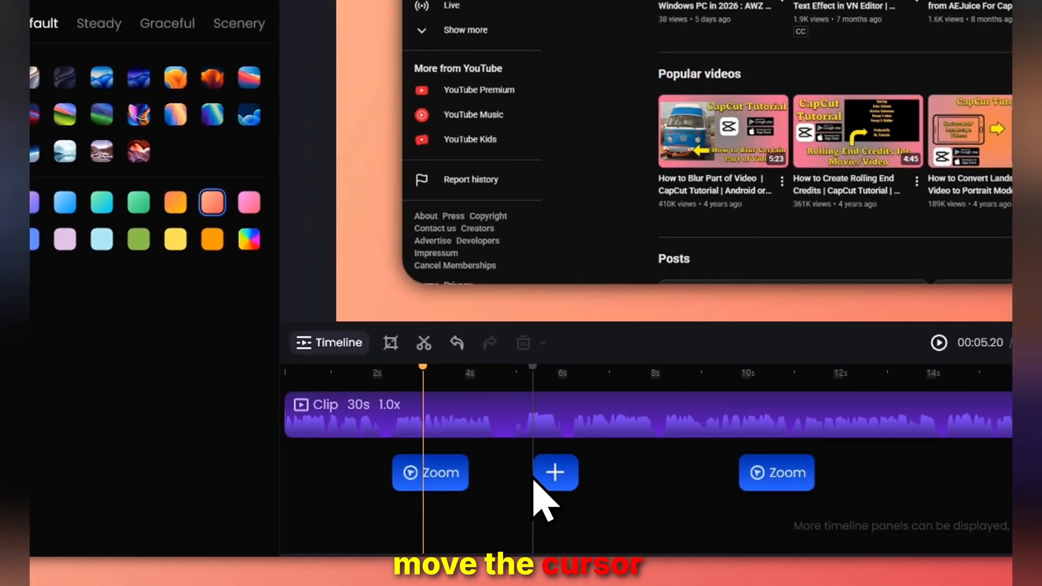
Add a new zoom effect to the timeline at about 5 seconds
left_click(533, 475)
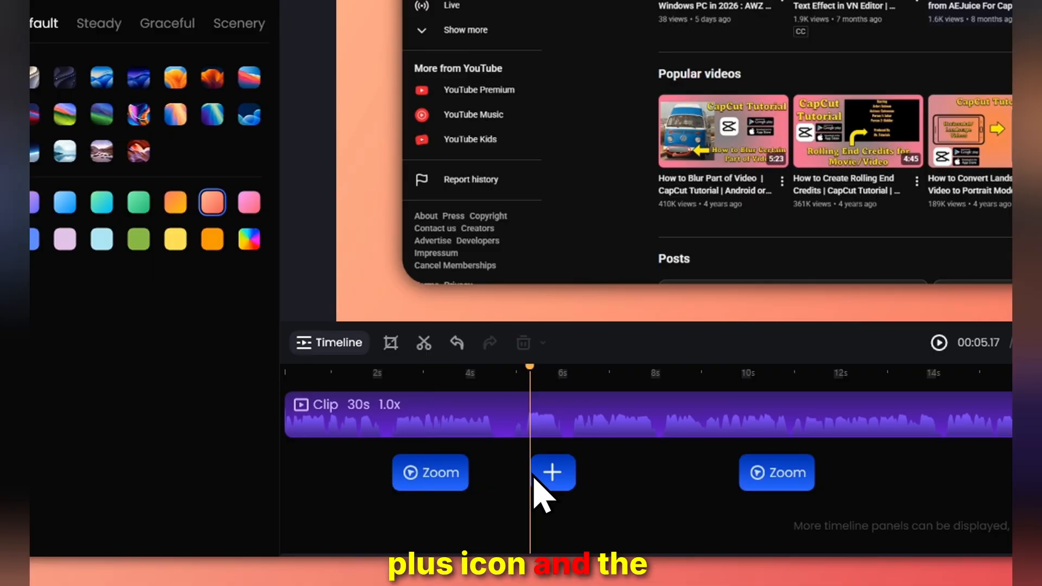
left_click(534, 477)
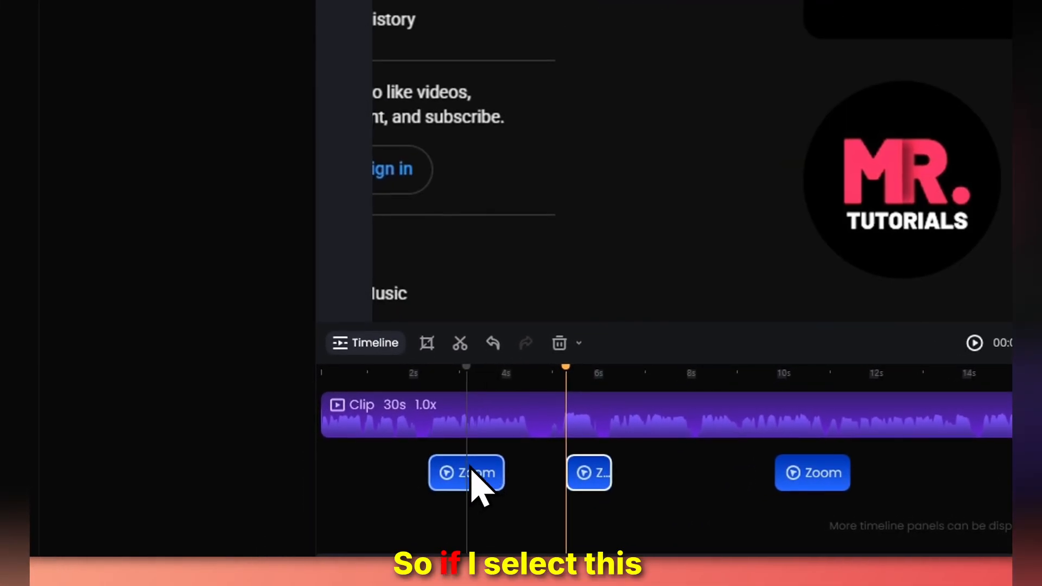
Try disabling and re-enabling the first zoom effect, and test its 2D zoom level, ending at 2.0x
left_click(329, 515)
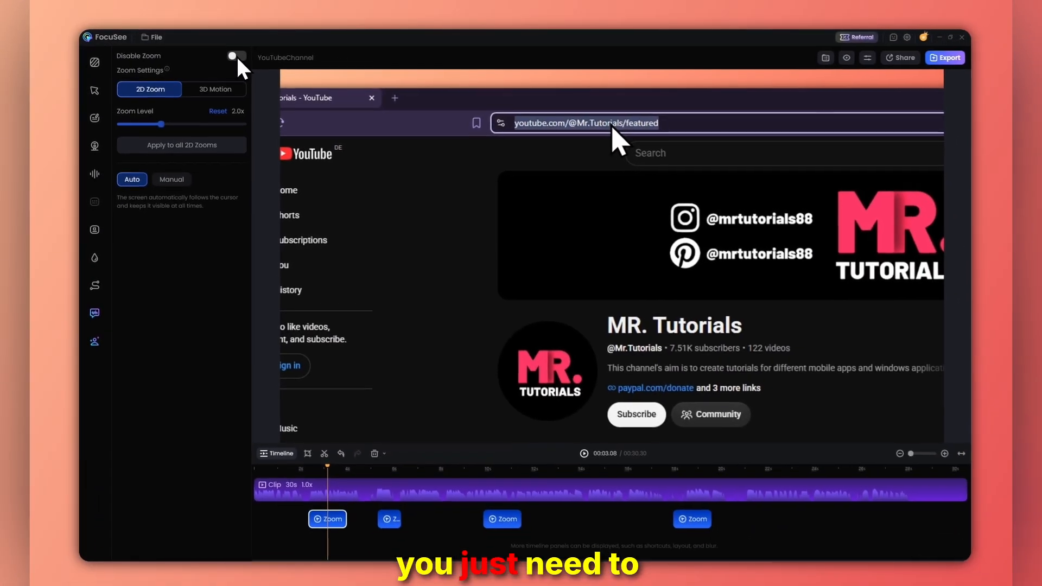
left_click(391, 82)
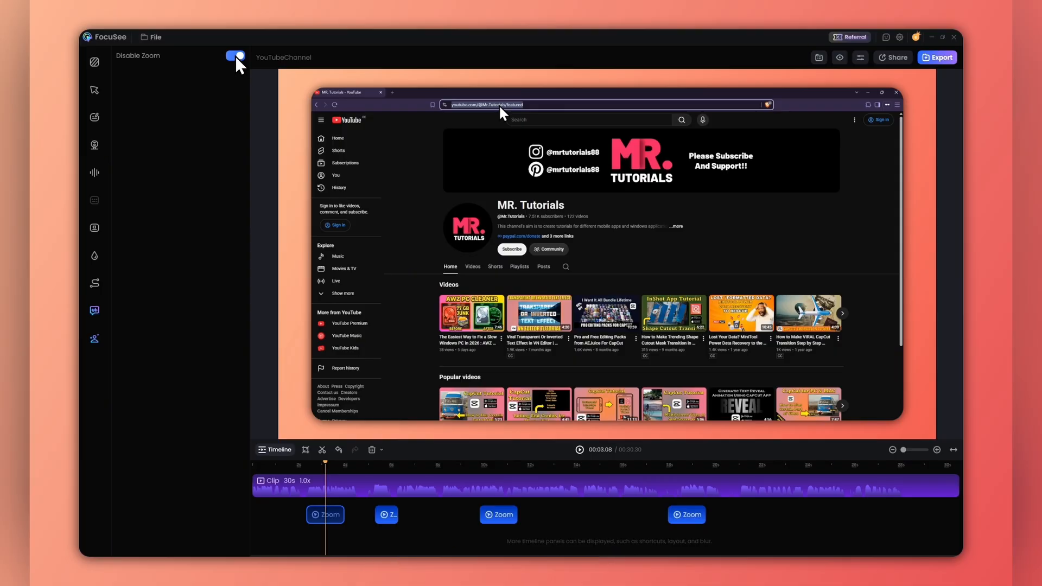
left_click(235, 56)
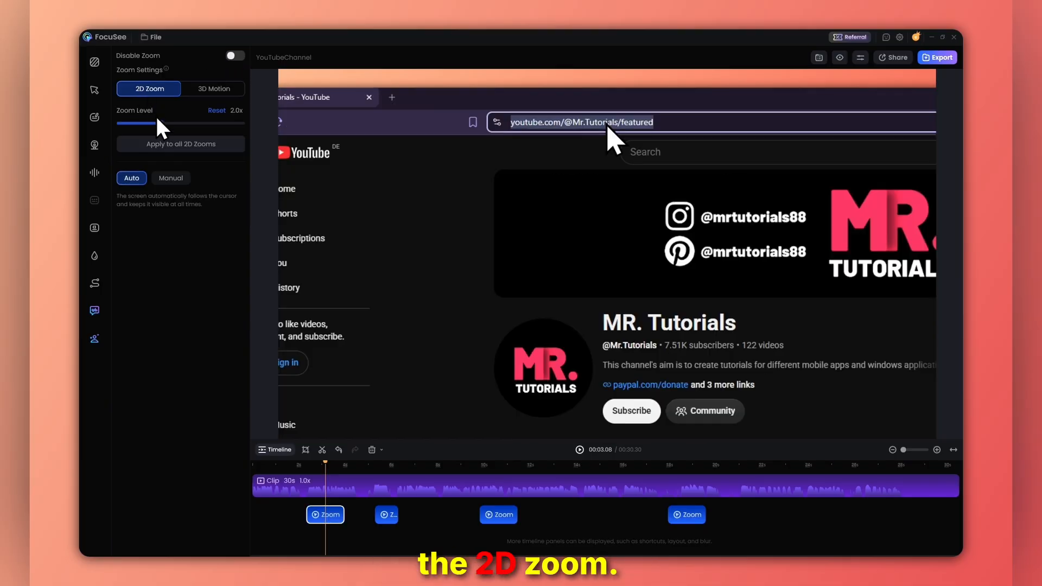
left_click_drag(161, 124, 161, 124)
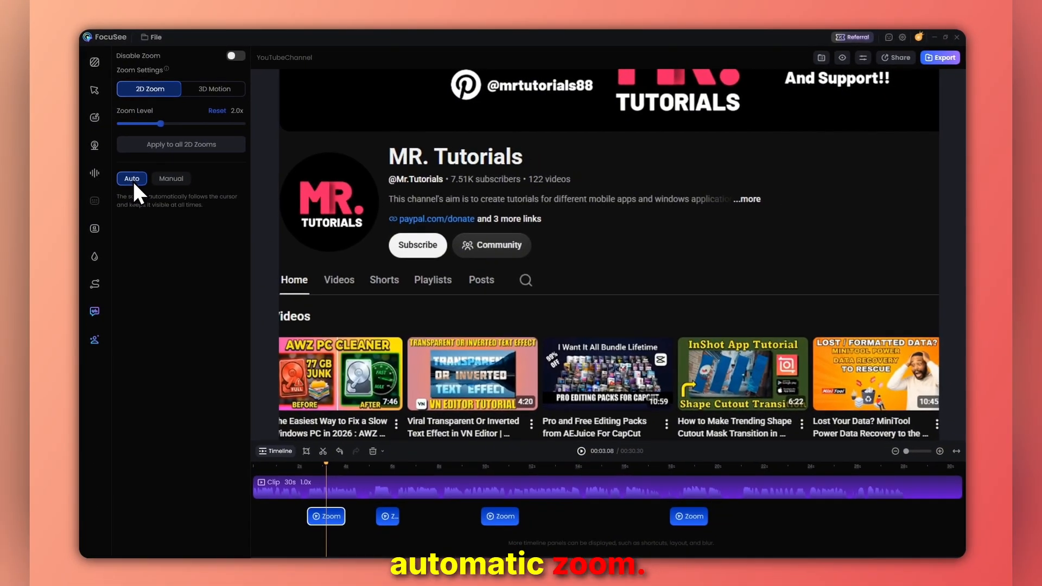
Try Manual mode on the first 2D zoom, aiming its focus point at the browser's address bar, and return to Auto mode
left_click(315, 480)
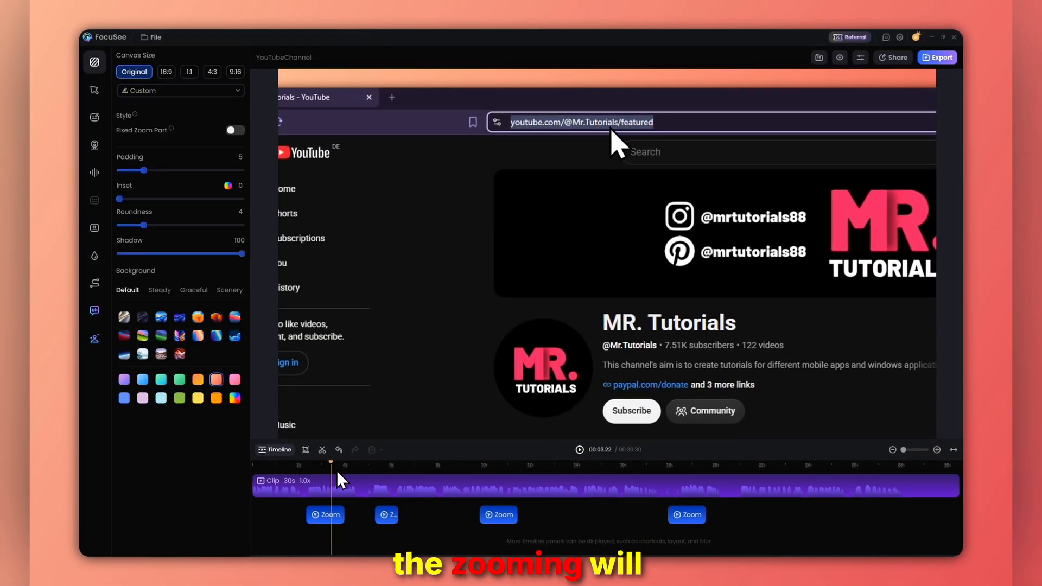
left_click(337, 515)
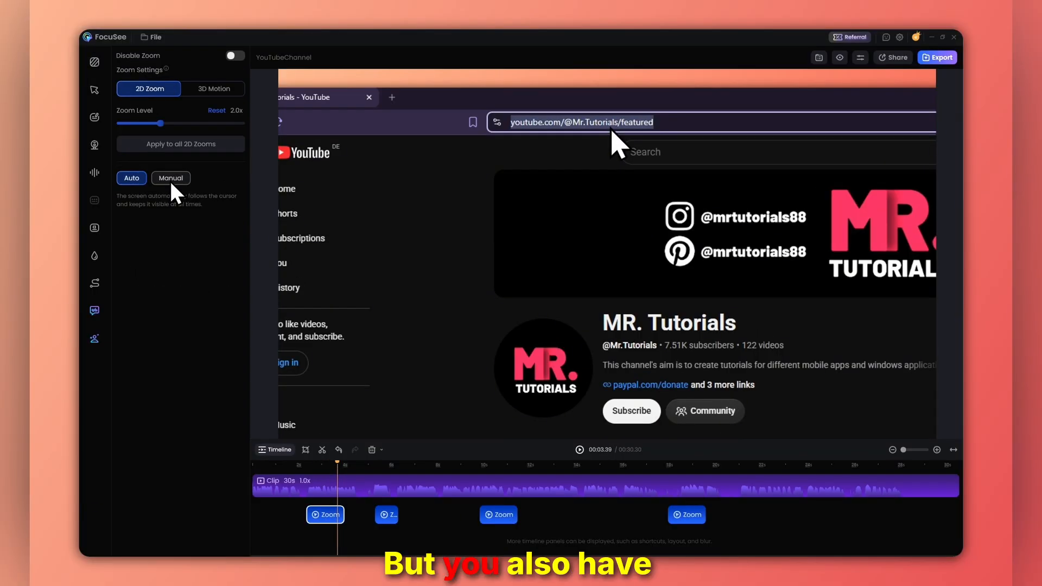
left_click(171, 181)
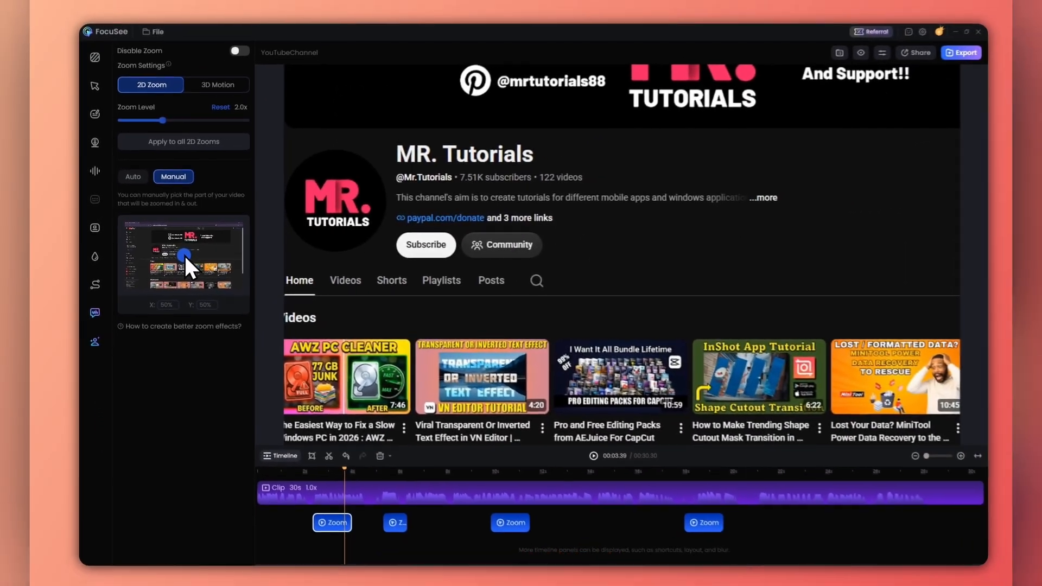
left_click_drag(291, 282, 244, 228)
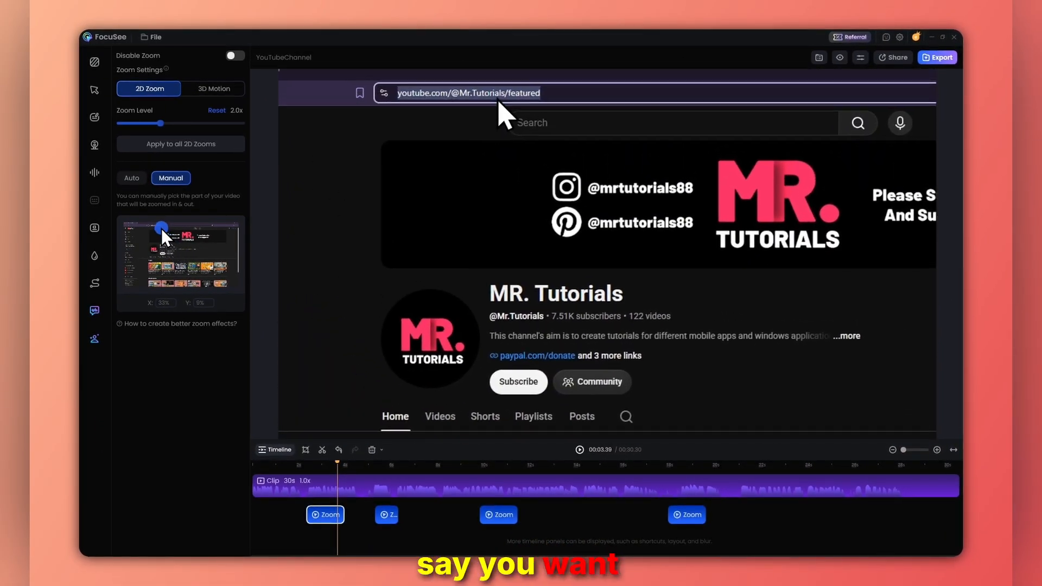
left_click_drag(161, 229, 158, 226)
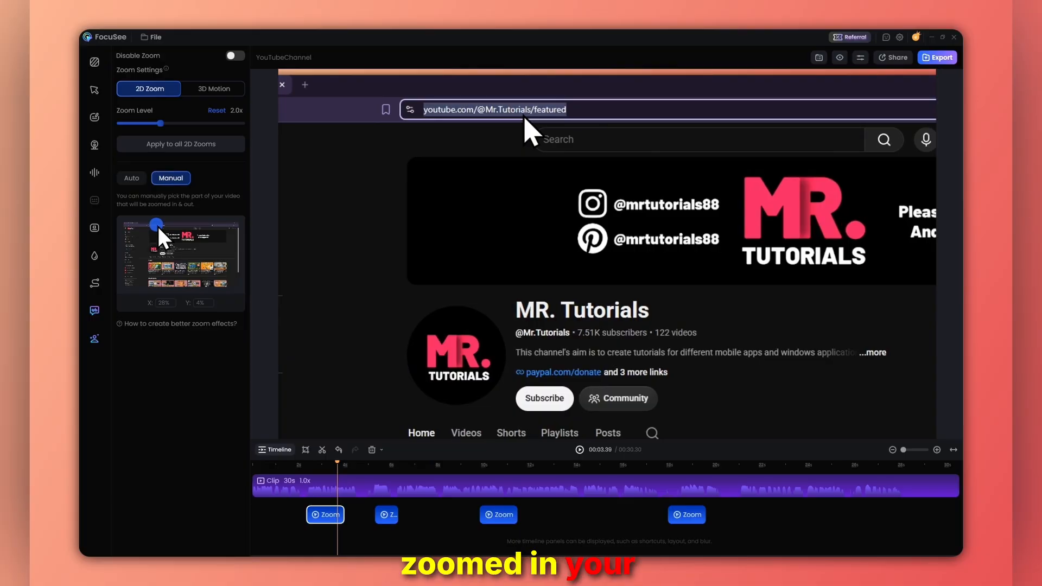
left_click(134, 180)
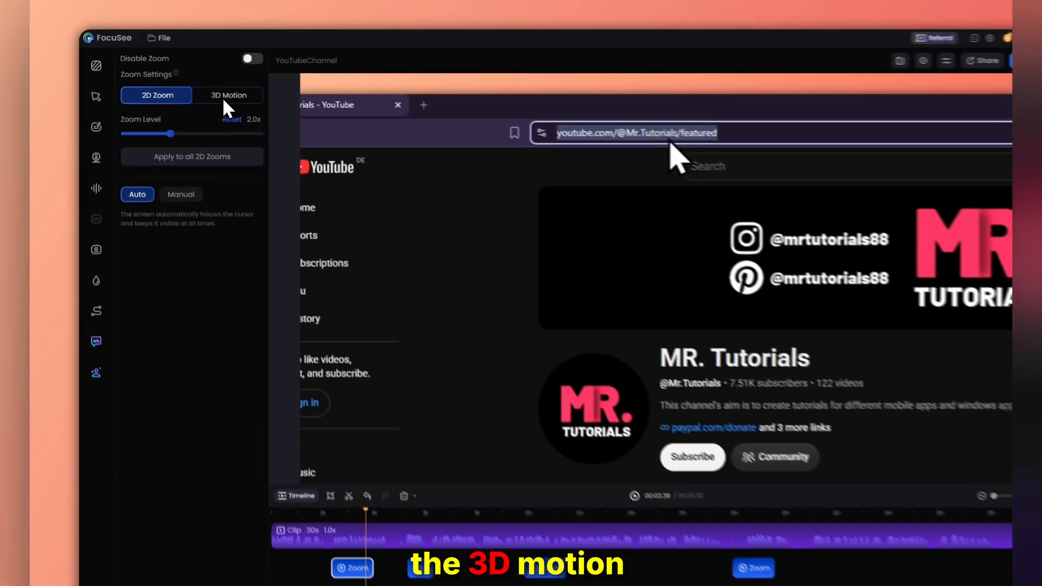
Change the first zoom to 3D Motion at a 2.0x zoom level, compare the intensities, and choose Default
left_click(348, 153)
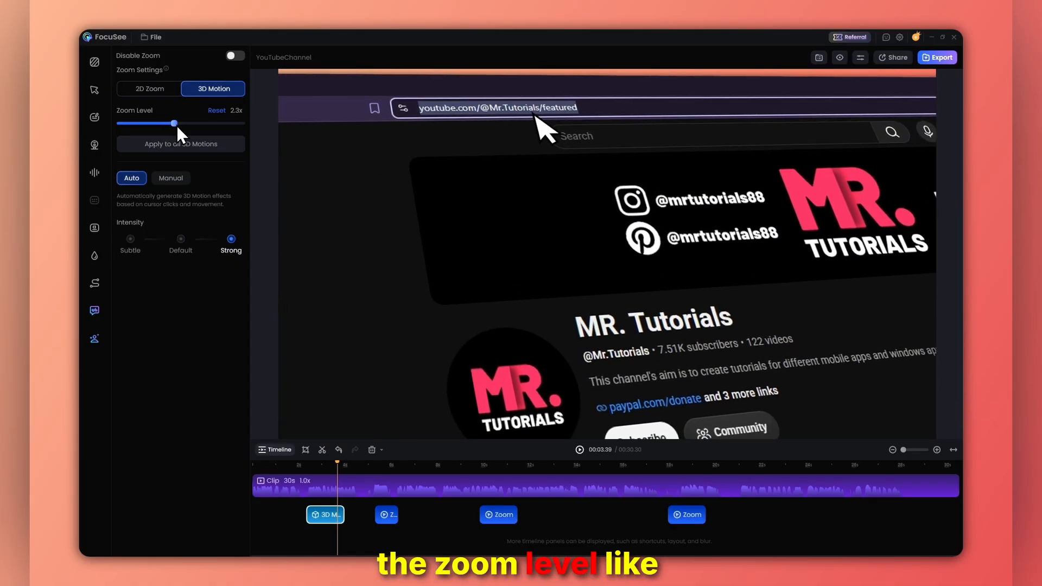
mouse_move(161, 124)
left_mouse_down()
mouse_move(184, 124)
mouse_move(164, 125)
left_mouse_up()
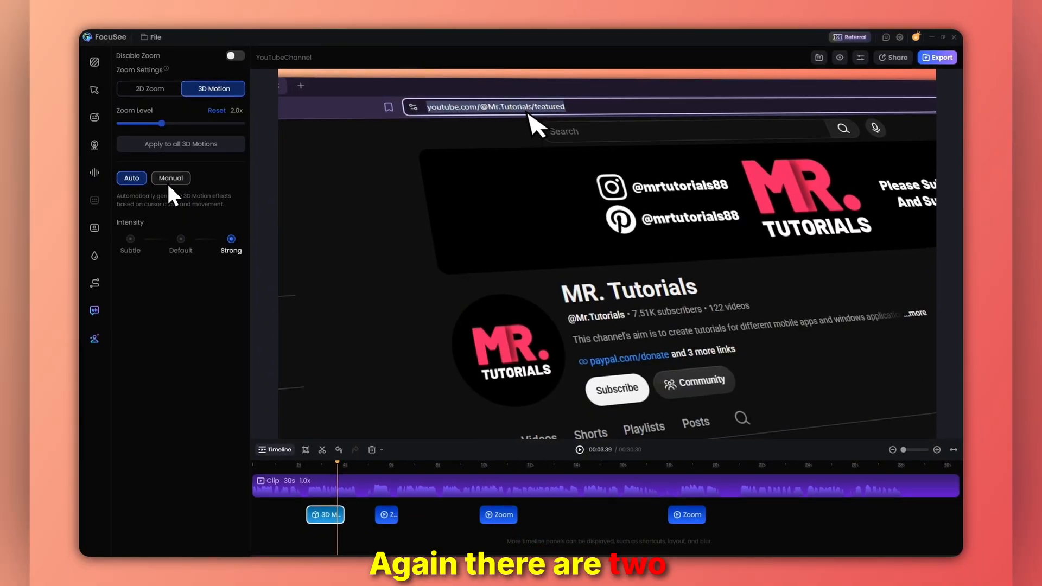
left_click(128, 240)
left_click(184, 240)
left_click(230, 239)
left_click(183, 240)
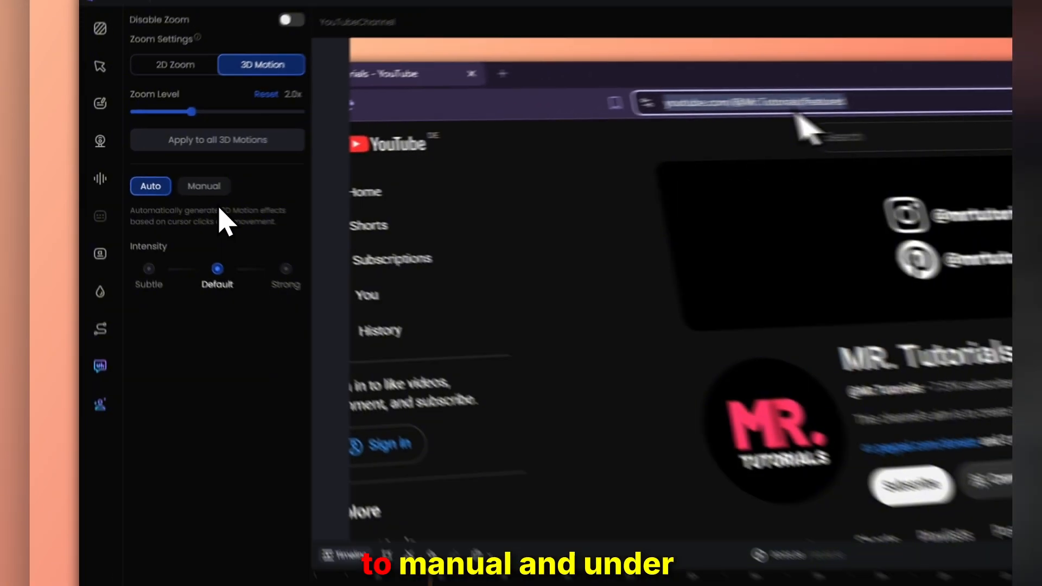
Switch the 3D motion to Manual, focus it on the address bar at X 29%, Y 4%, and set its position to X 17, Y -10
left_click(266, 200)
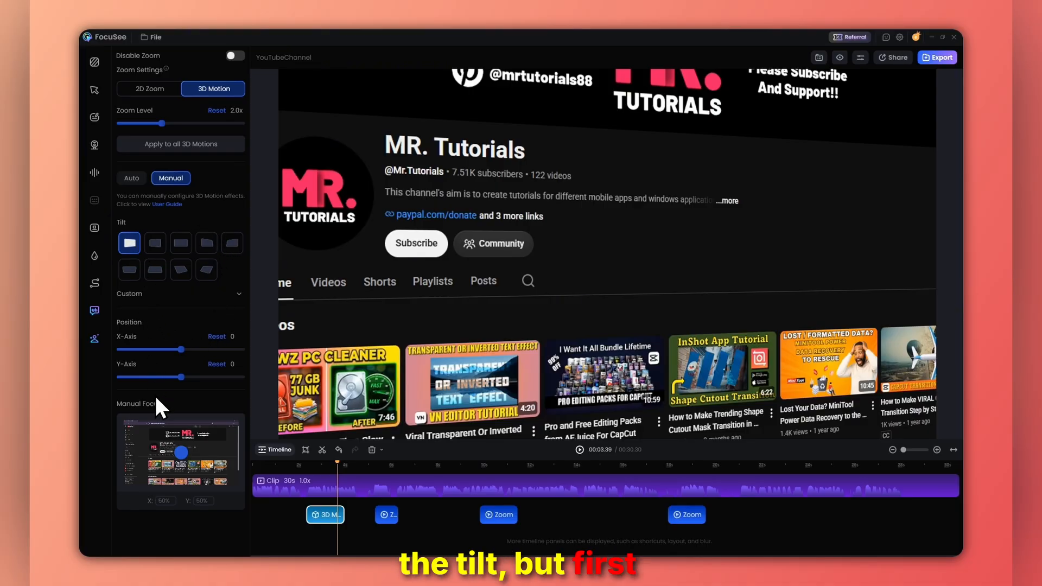
left_click_drag(181, 454, 157, 423)
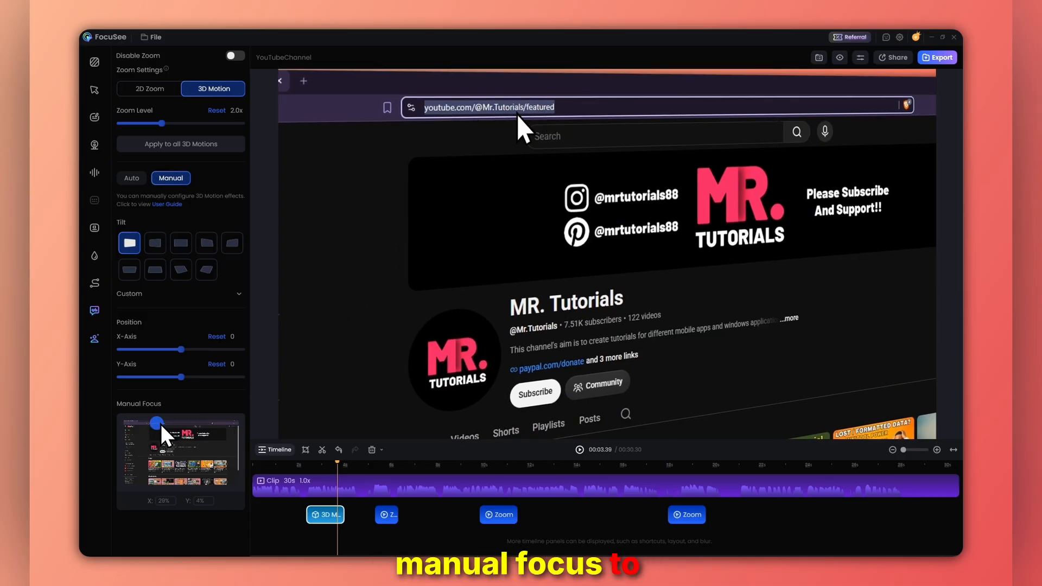
left_click_drag(181, 349, 175, 377)
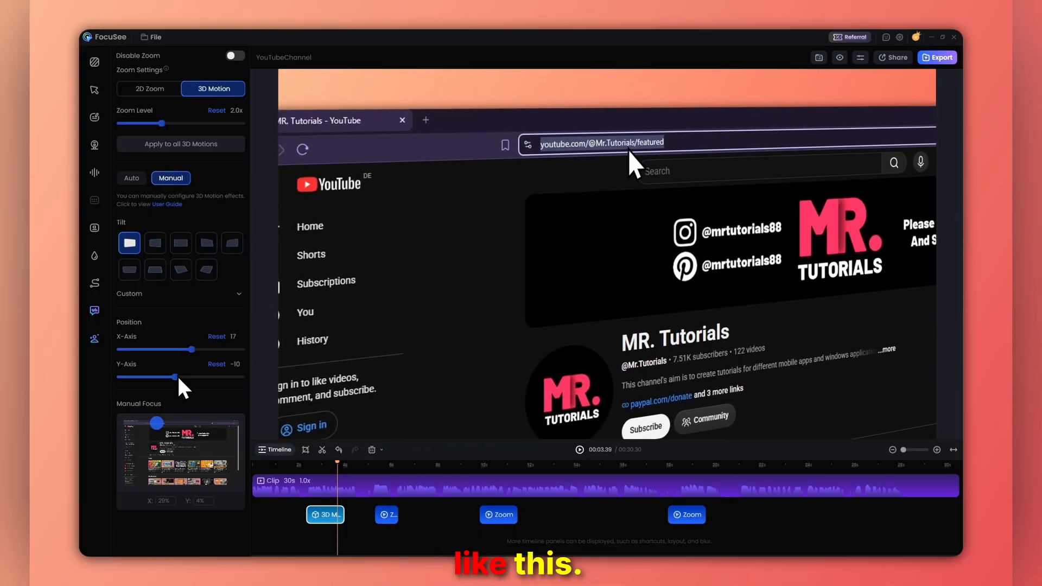
Compare several tilt presets for the 3D motion, apply the fifth one, and open the custom tilt settings
left_click(131, 270)
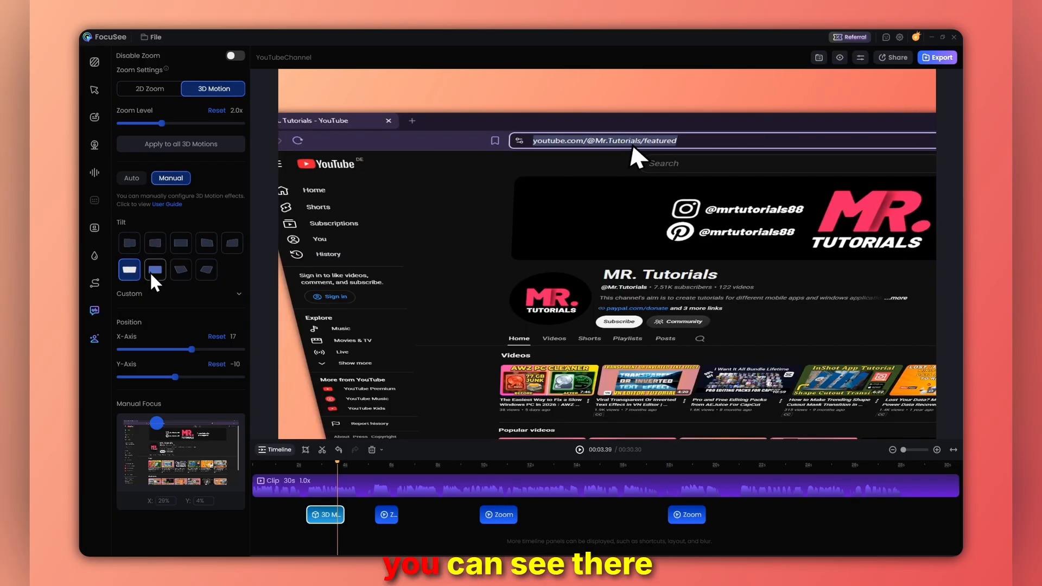
left_click(155, 271)
left_click(182, 245)
left_click(205, 247)
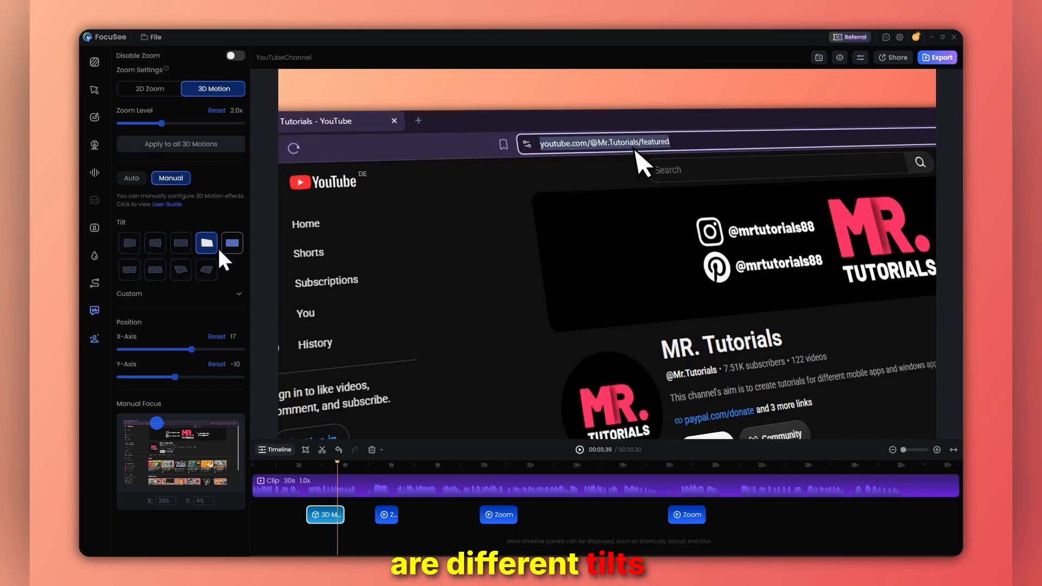
left_click(231, 245)
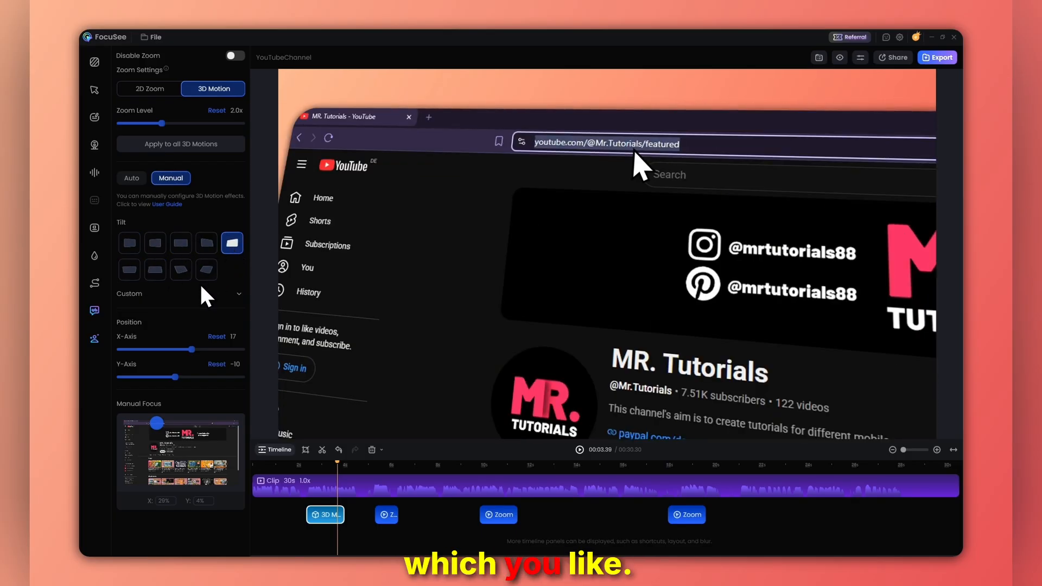
left_click(239, 294)
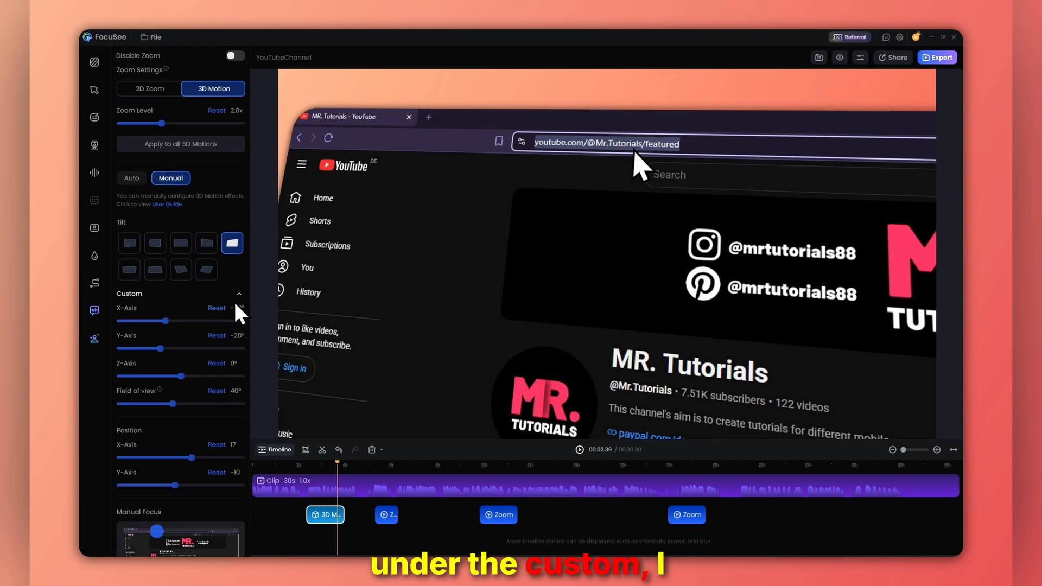
Set the 3D motion's custom tilt to X -13°, Y -23°, Z -1° and its field of view to 46°
left_click_drag(165, 321, 207, 409)
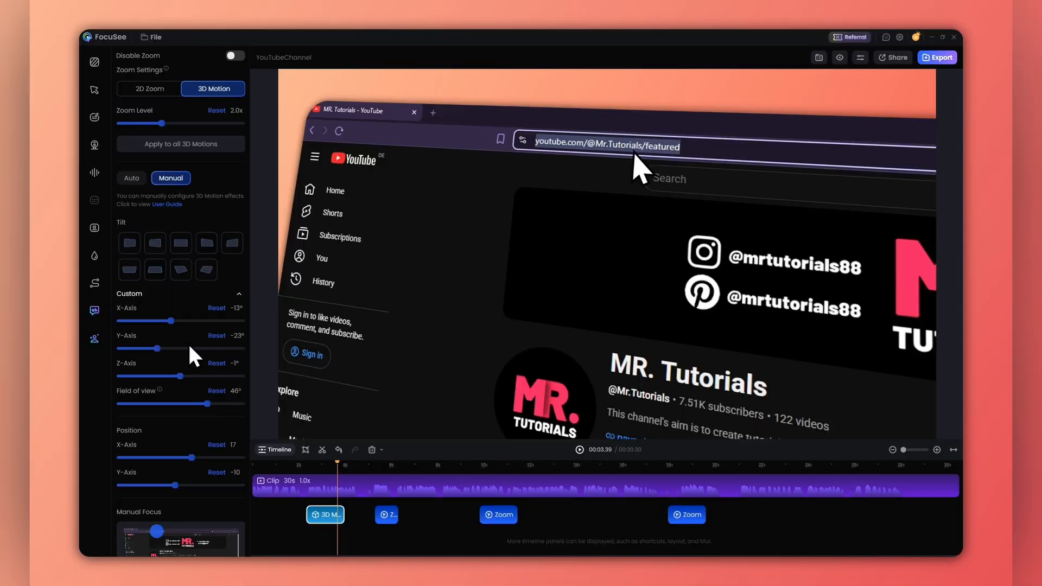
Try hiding the cursor for the main video clip and turn Show Cursor back on
left_click(325, 480)
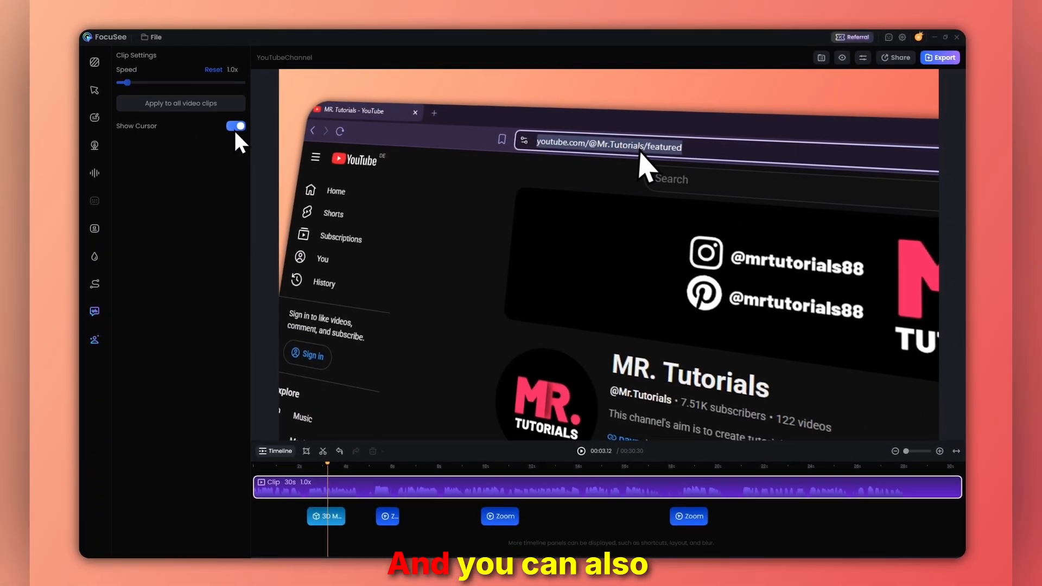
left_click(397, 224)
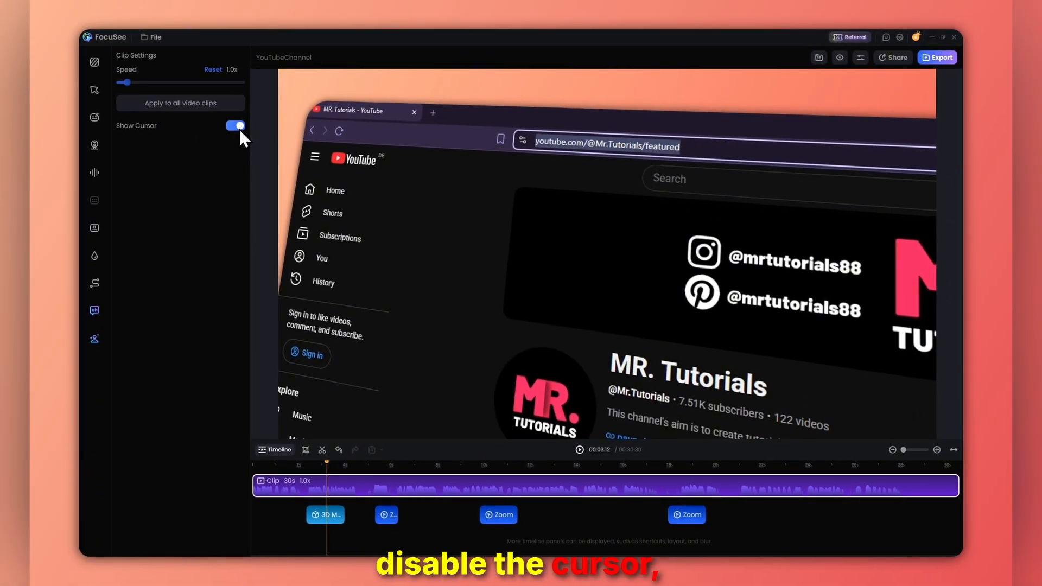
left_click(235, 126)
Compare the 1:1, 4:3 and 9:16 canvas sizes for the project
left_click(95, 65)
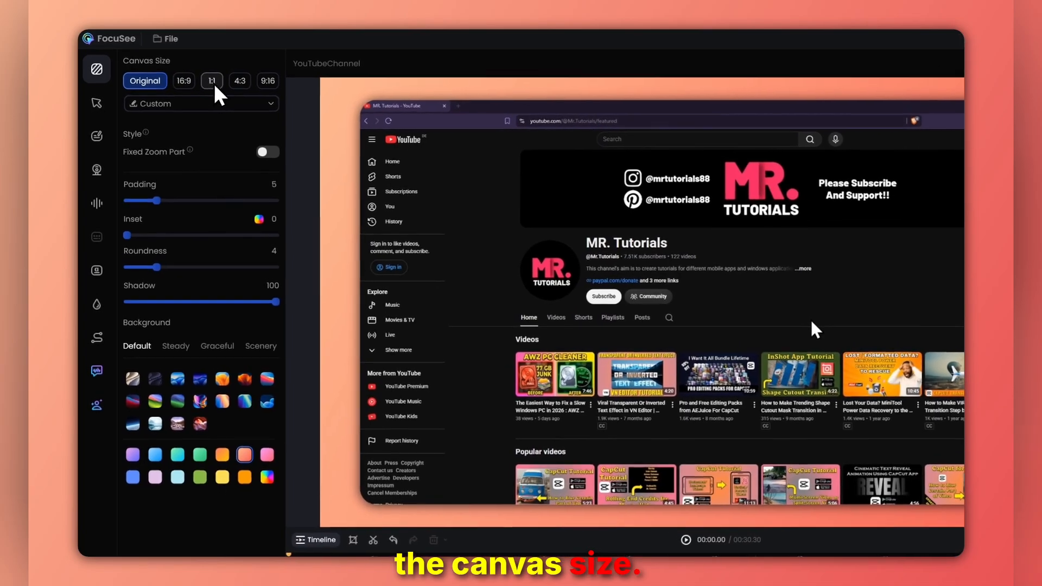
left_click(190, 73)
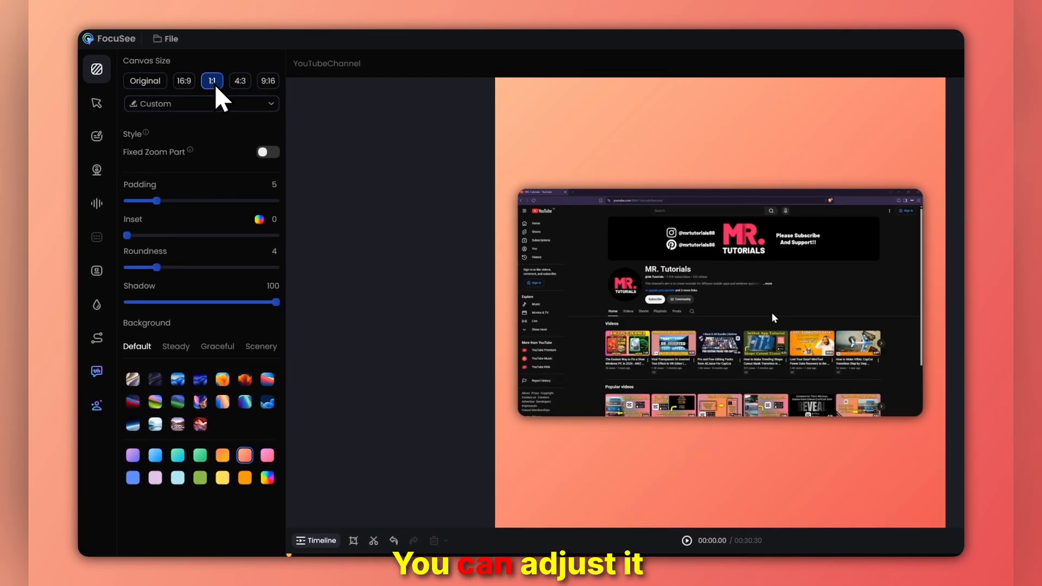
left_click(243, 86)
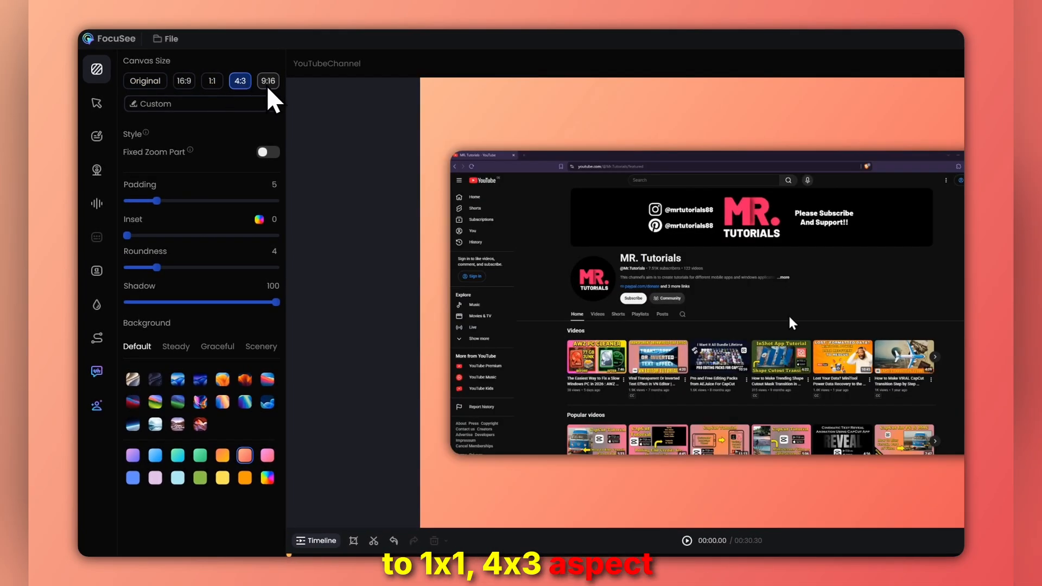
left_click(268, 82)
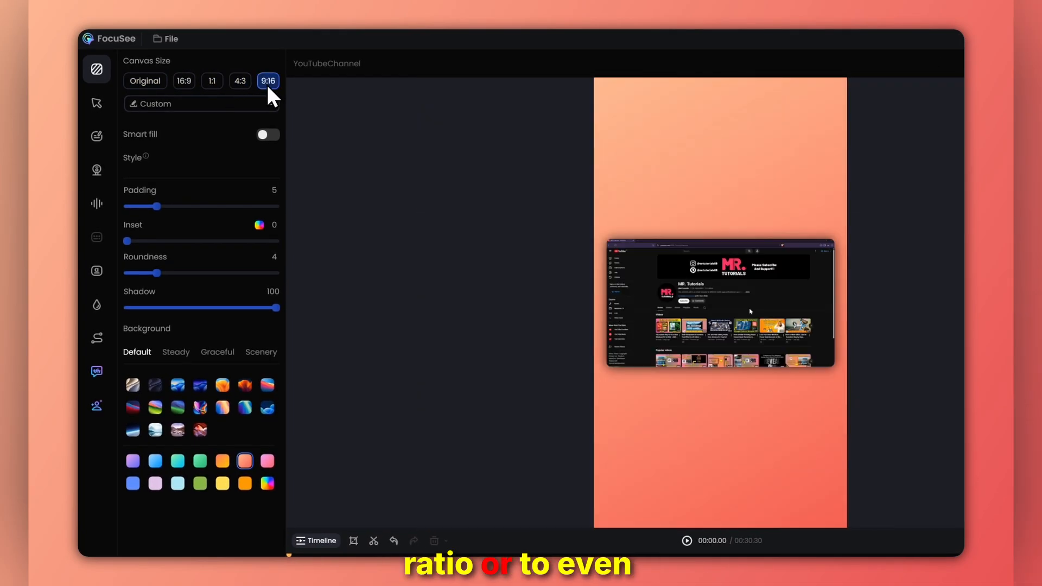
Look through the custom size and social platform canvas presets, and return the canvas to Original
left_click(232, 101)
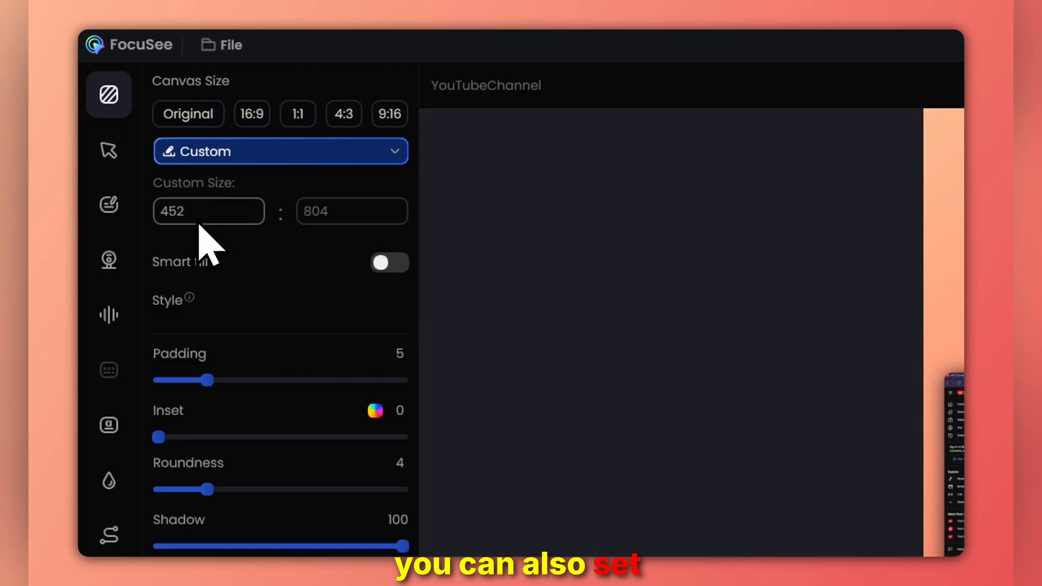
left_click(261, 159)
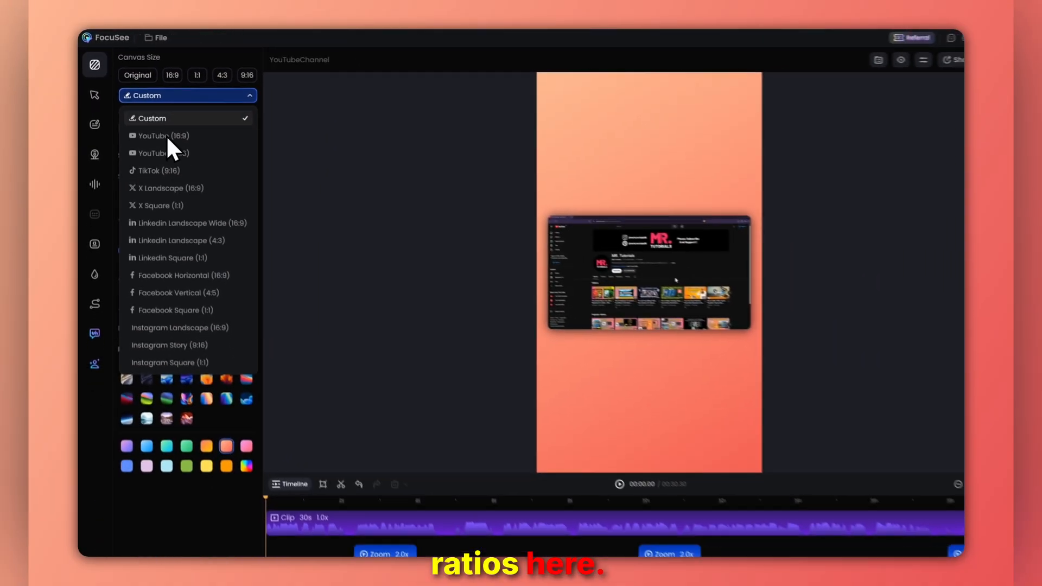
left_click(139, 74)
left_click(138, 73)
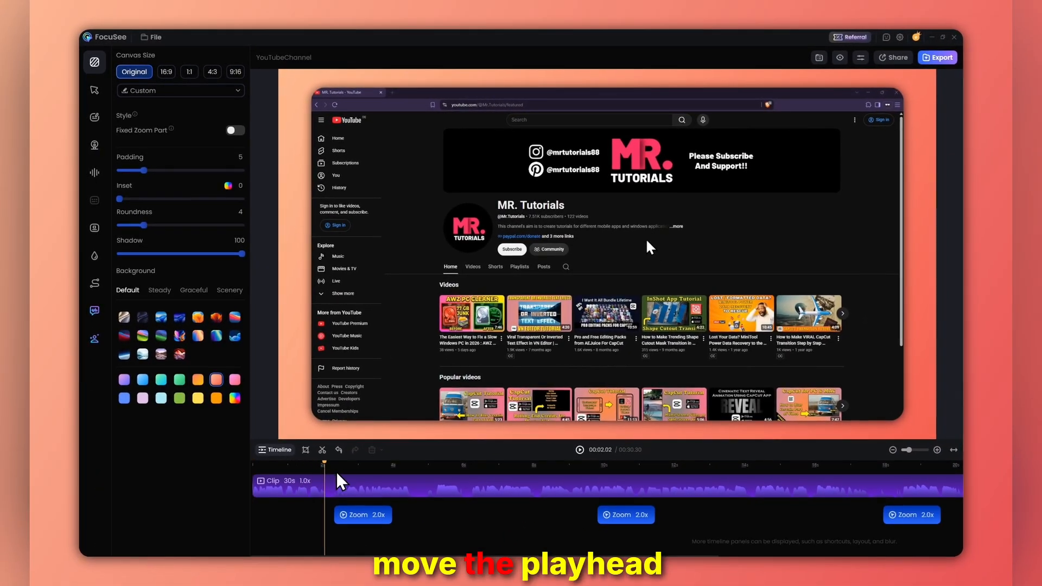
Move the playhead into the first zoom and try the Fixed Zoom Part style
left_click(358, 475)
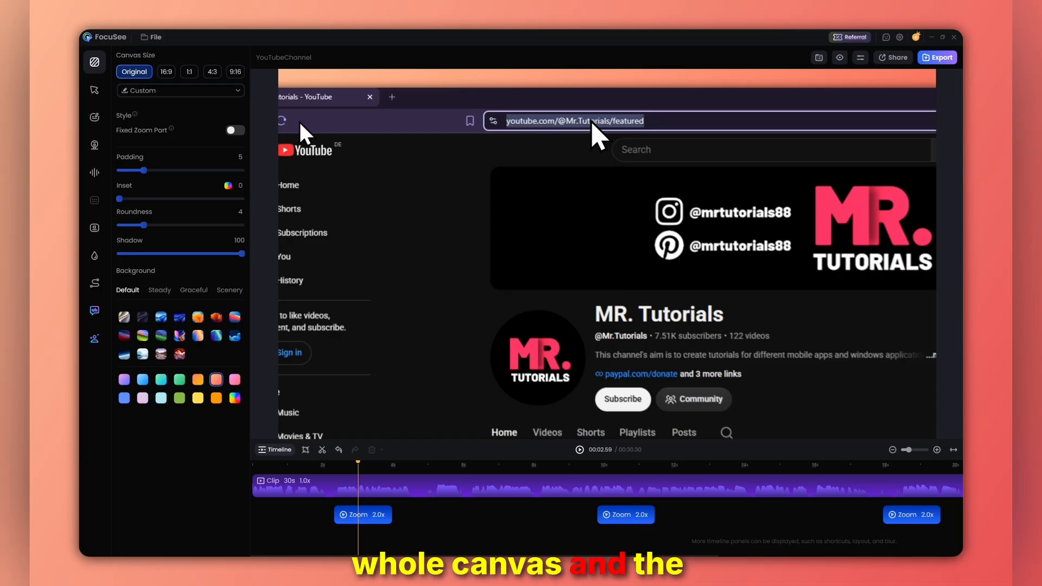
left_click(235, 130)
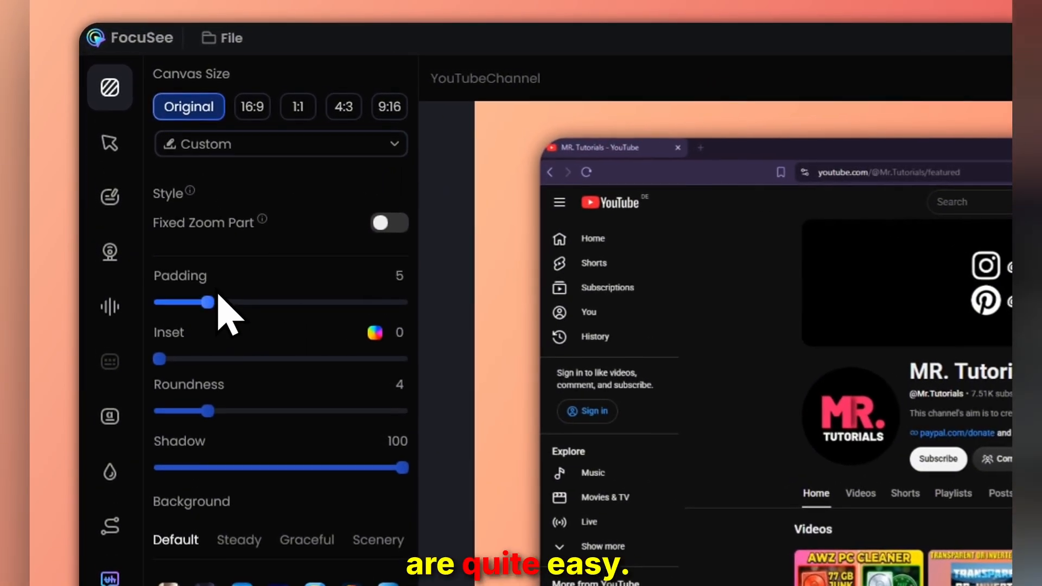
Try a padding of 8 and an inset of 15 with other inset colours, and return padding to 5 and inset to 0
mouse_move(231, 305)
left_mouse_down()
mouse_move(213, 305)
mouse_move(239, 305)
left_mouse_up()
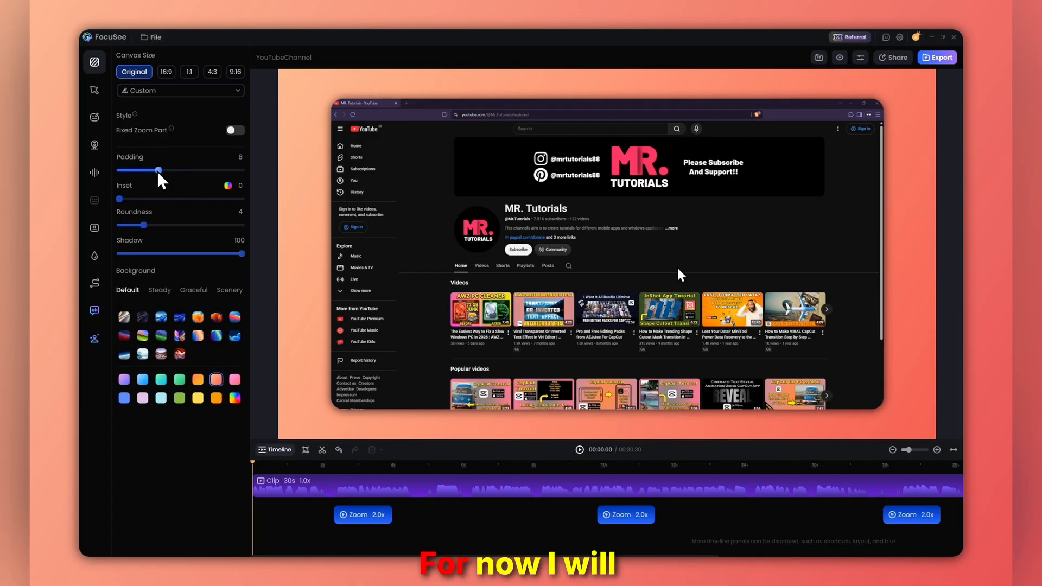
left_click_drag(158, 170, 150, 198)
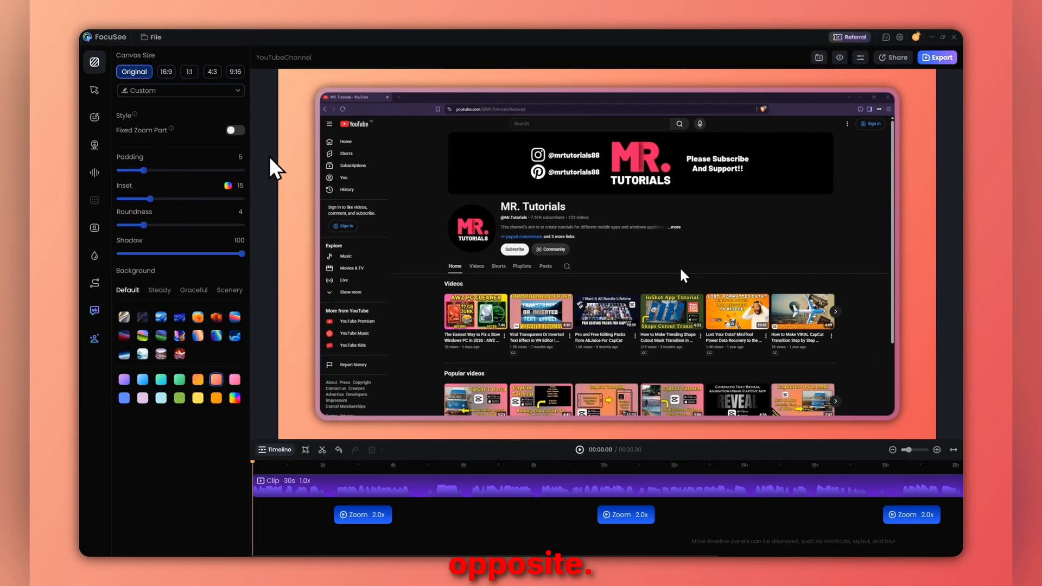
left_click(229, 186)
left_click_drag(251, 320, 195, 320)
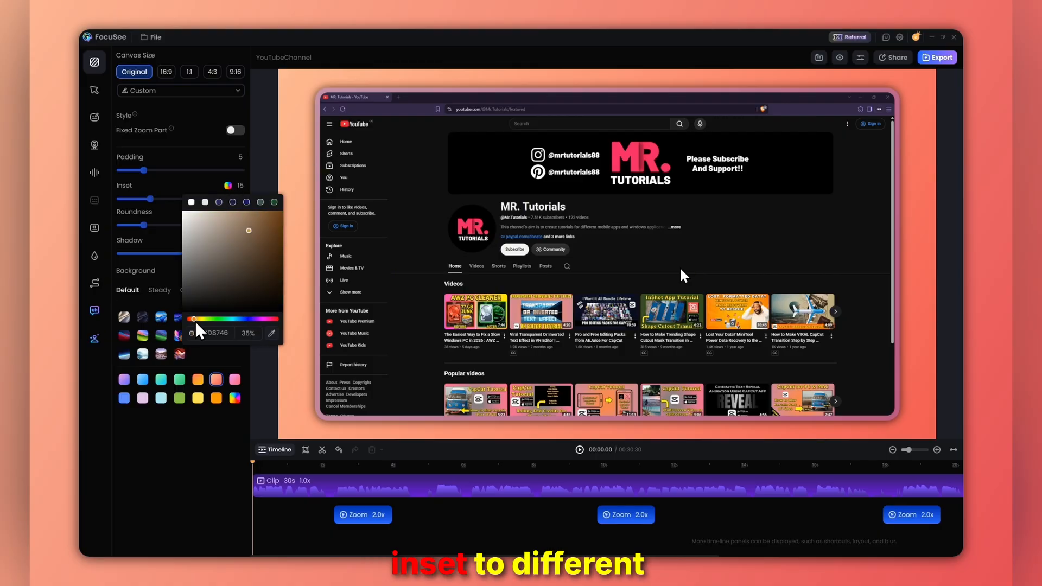
left_click(271, 243)
left_click_drag(150, 198, 119, 198)
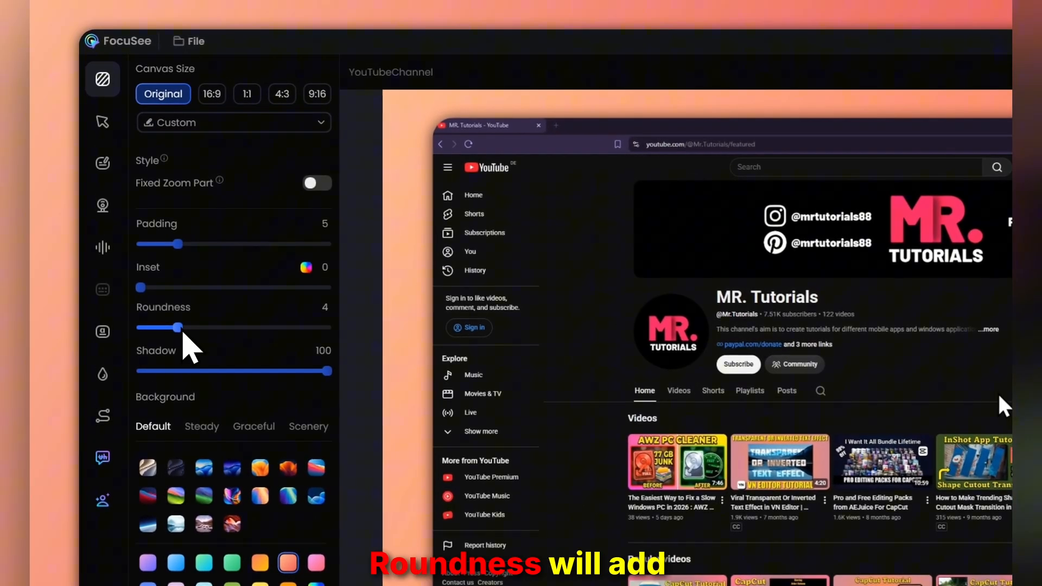
Try a roundness of 9 and weaker shadows, and restore roundness to 4 and shadow to 100
left_click_drag(183, 333, 224, 328)
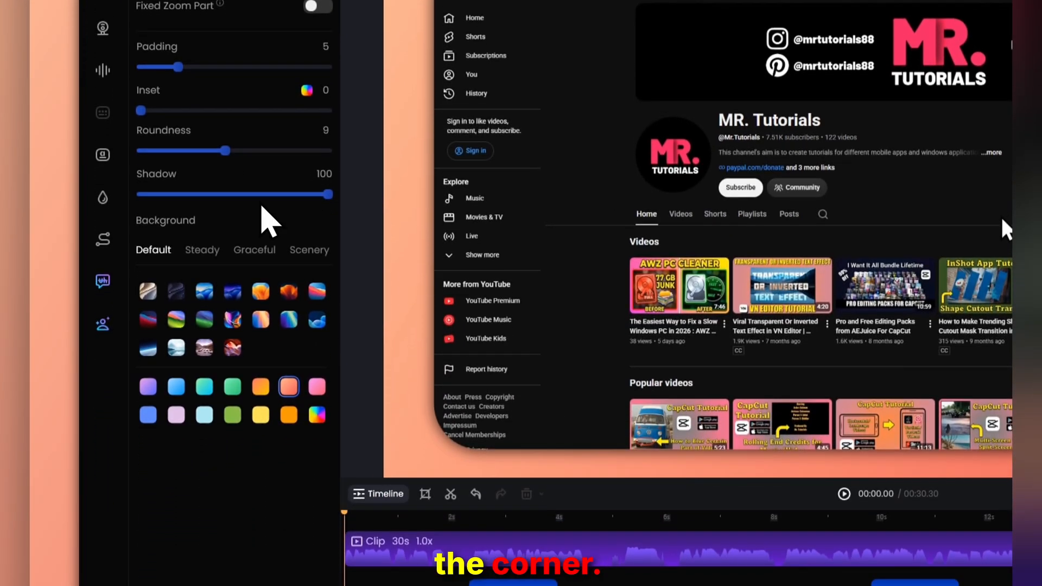
left_click_drag(225, 328, 178, 329)
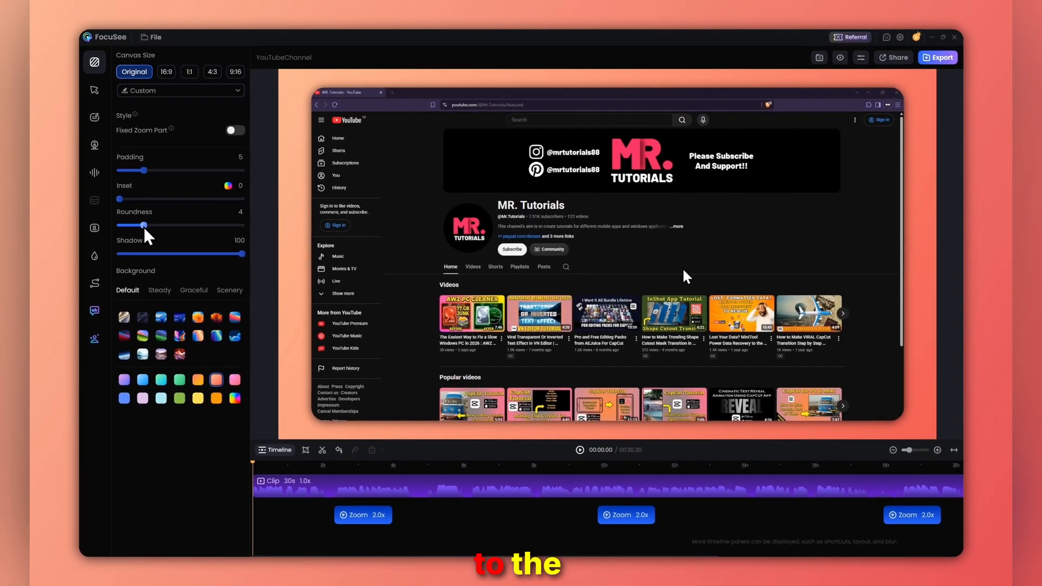
left_click_drag(327, 372, 294, 373)
left_click_drag(218, 253, 247, 254)
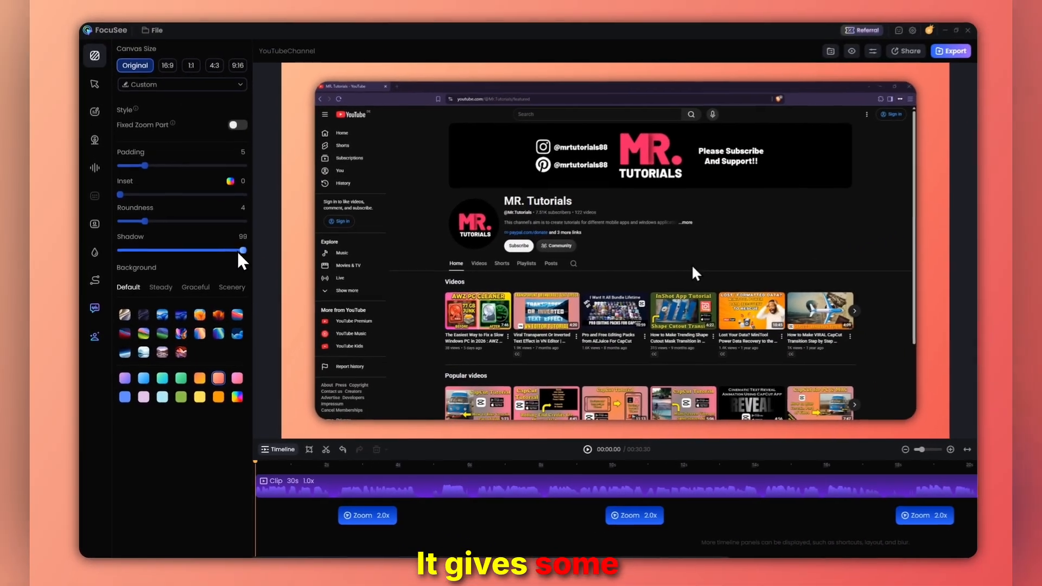
left_click_drag(326, 142, 146, 150)
left_click_drag(123, 259, 244, 254)
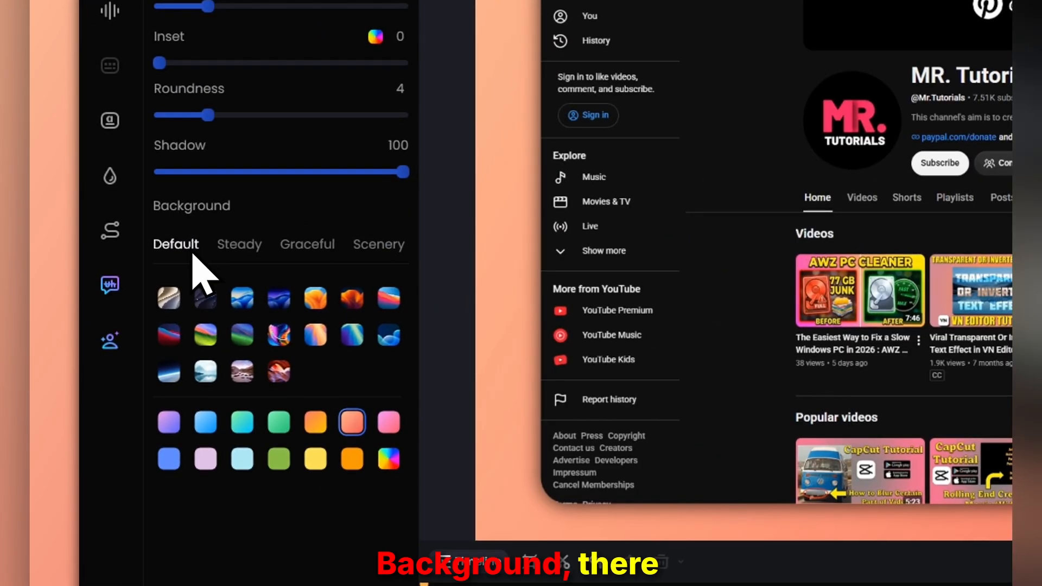
Browse the Steady, Graceful, Scenery and Custom background categories and return to Default
left_click(215, 230)
left_click(254, 232)
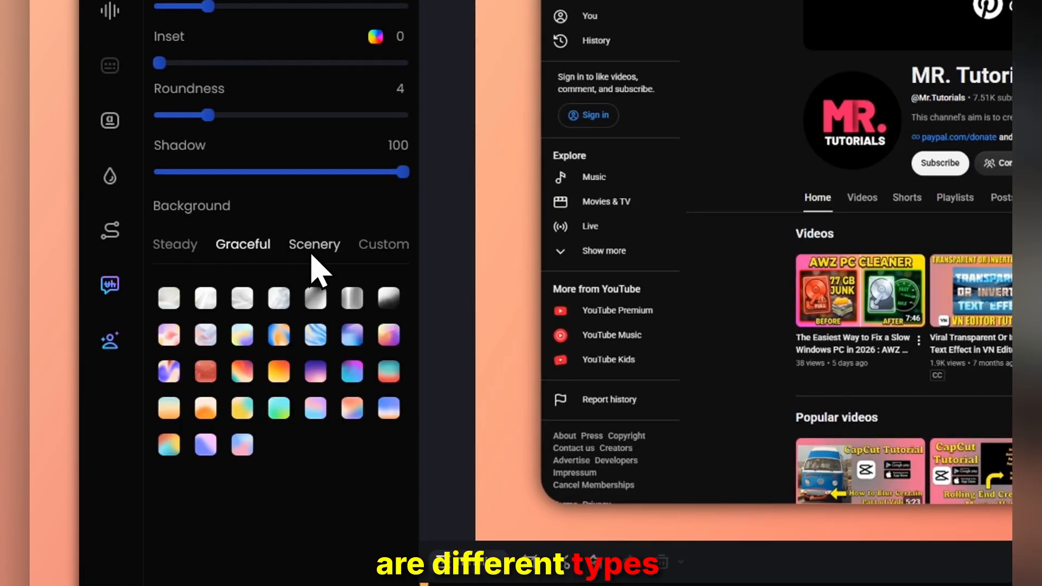
left_click(275, 232)
left_click(178, 245)
left_click(176, 249)
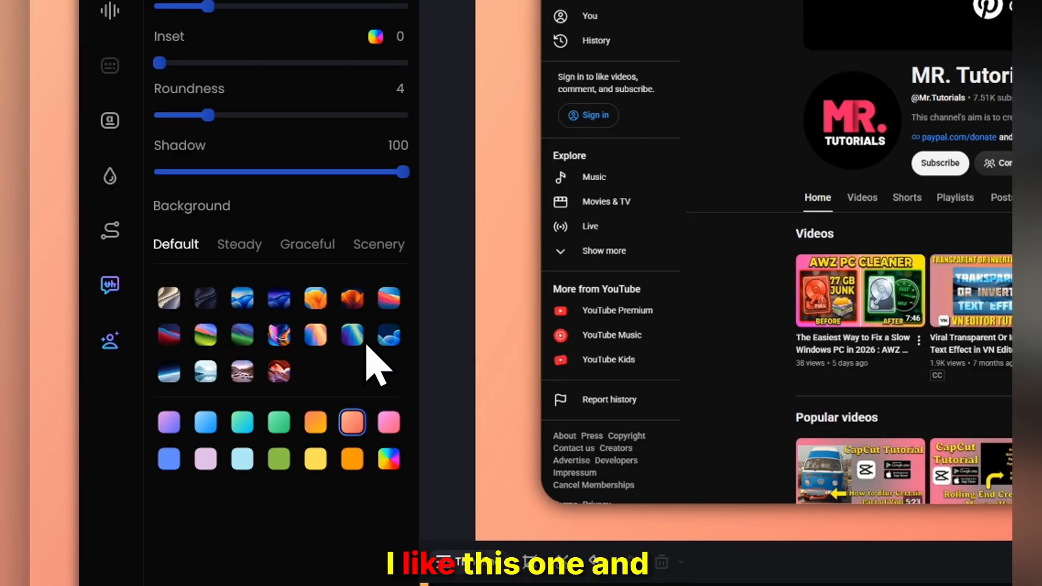
left_click(382, 246)
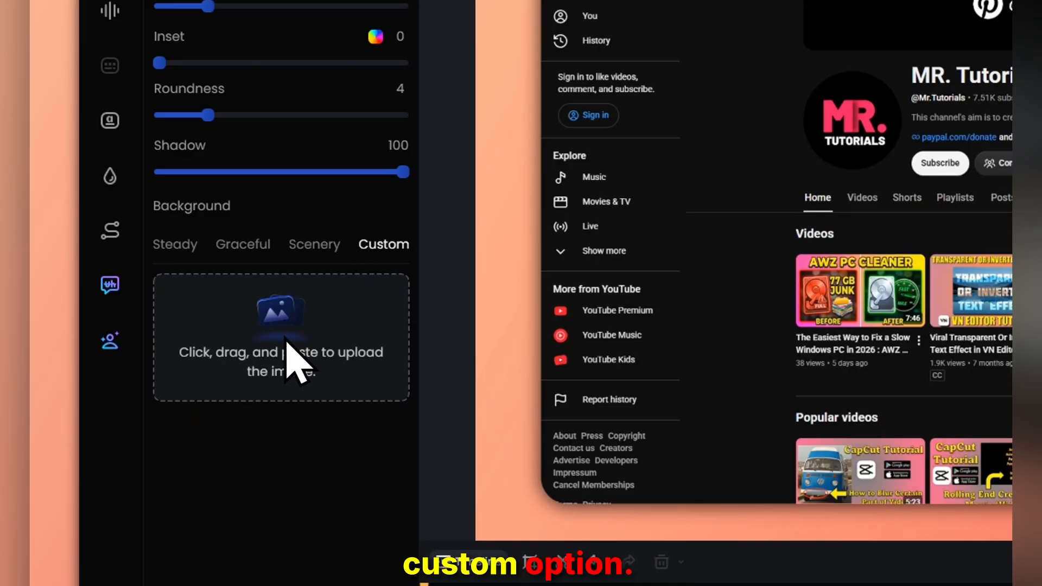
left_click(194, 256)
left_click(178, 252)
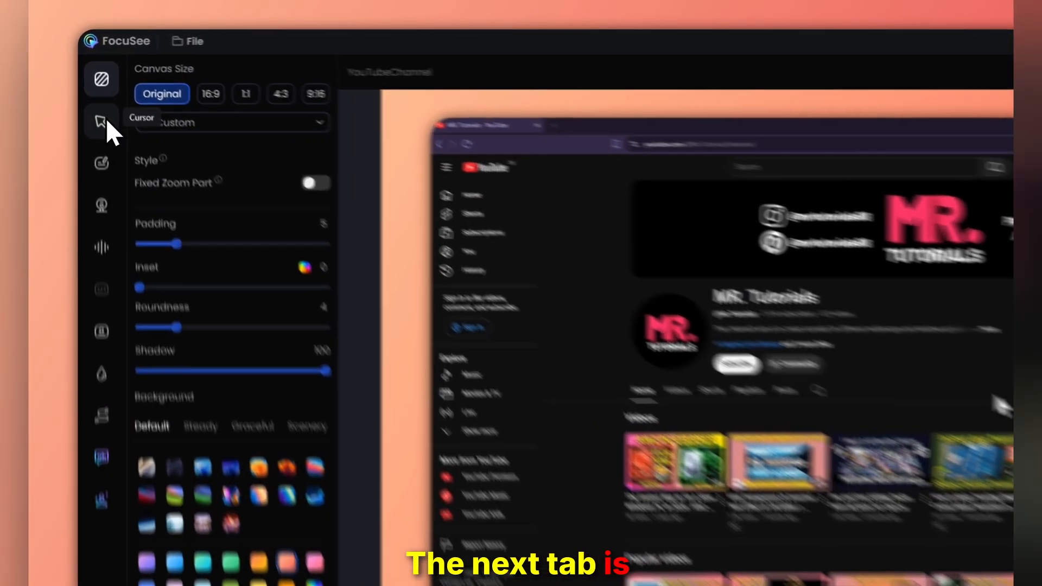
Open the project's cursor settings, try hiding the cursor, and turn Show Cursor back on
left_click(94, 89)
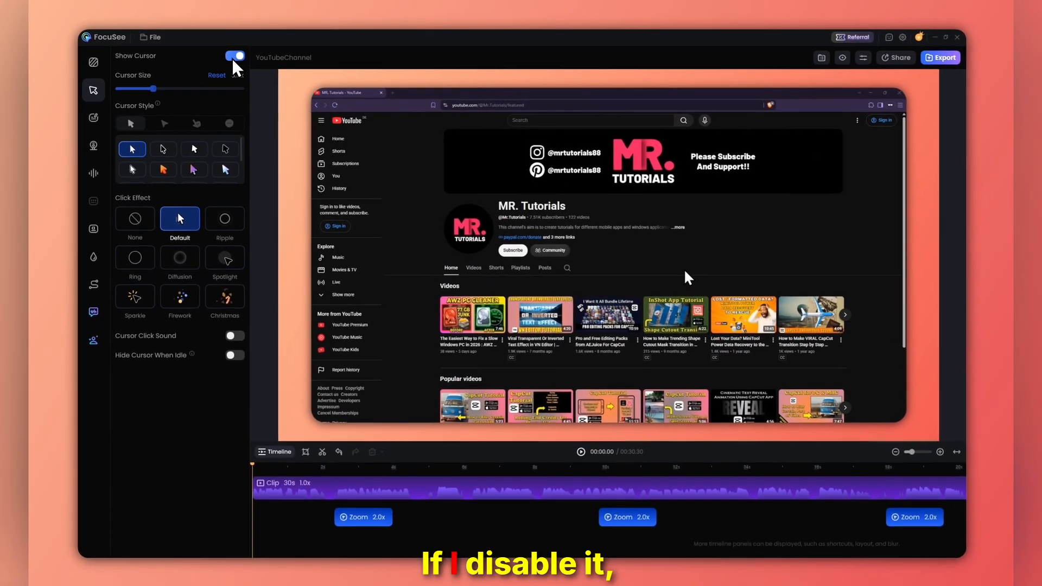
left_click(388, 85)
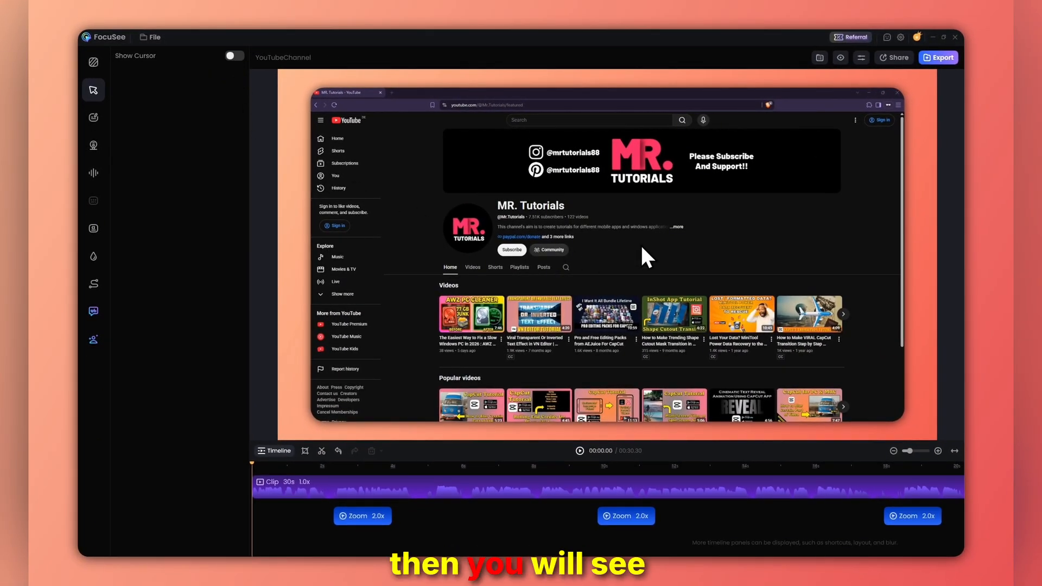
left_click(234, 56)
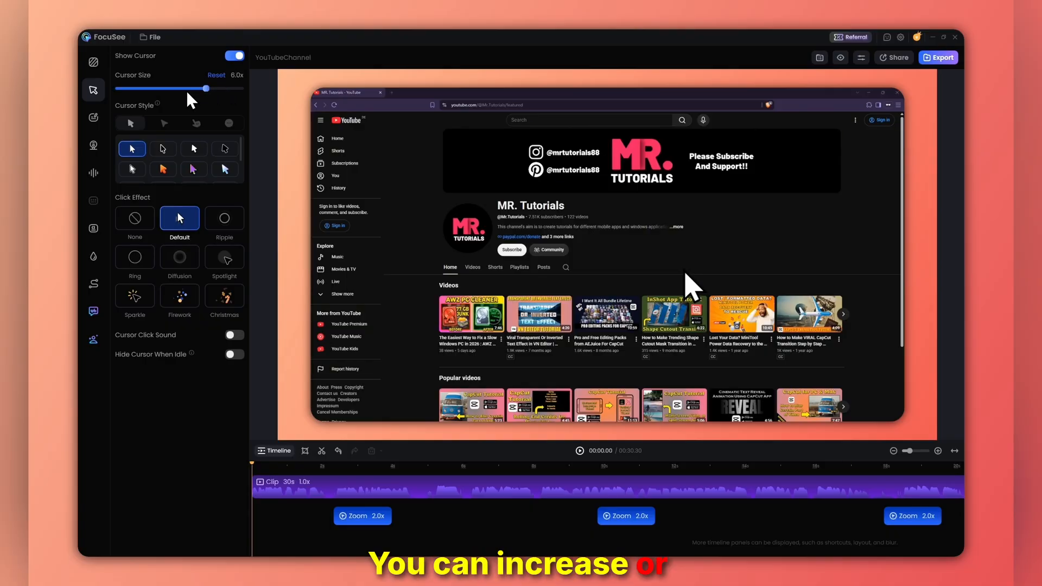
Try the orange hand cursor style on the recording and restore the first arrow style
left_click(196, 124)
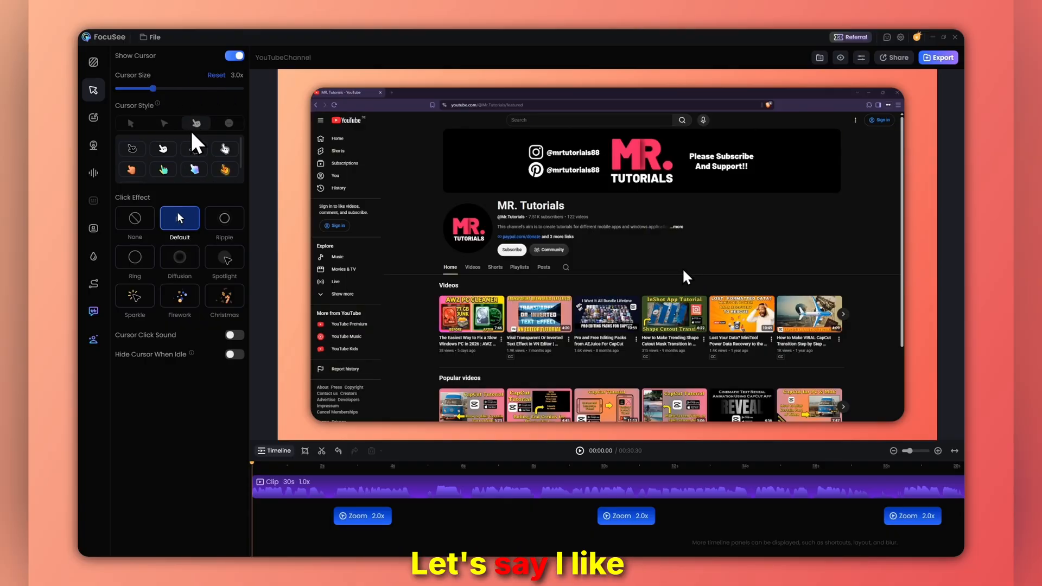
left_click(206, 171)
left_click(225, 172)
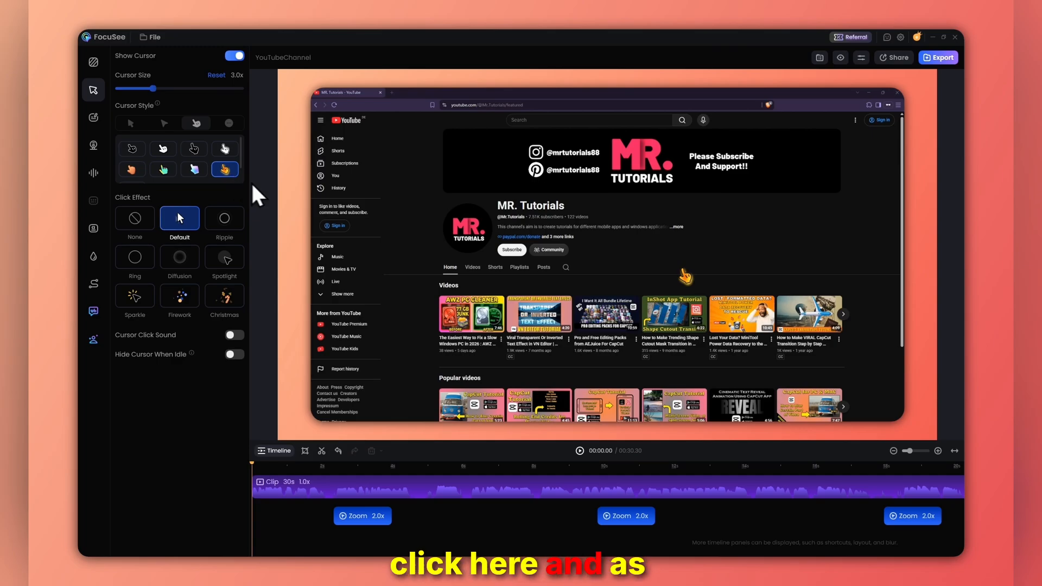
left_click(130, 124)
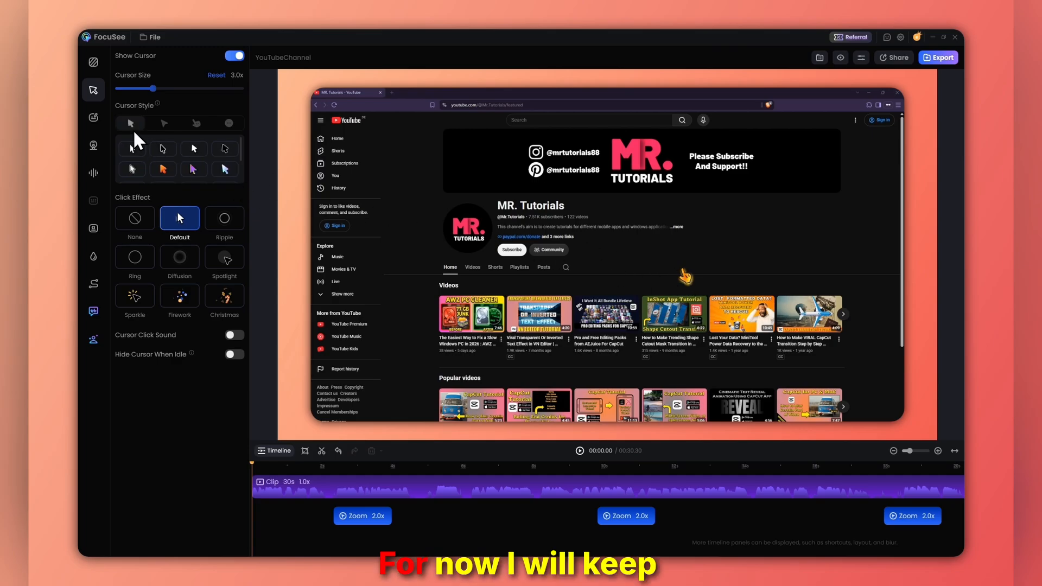
left_click(131, 149)
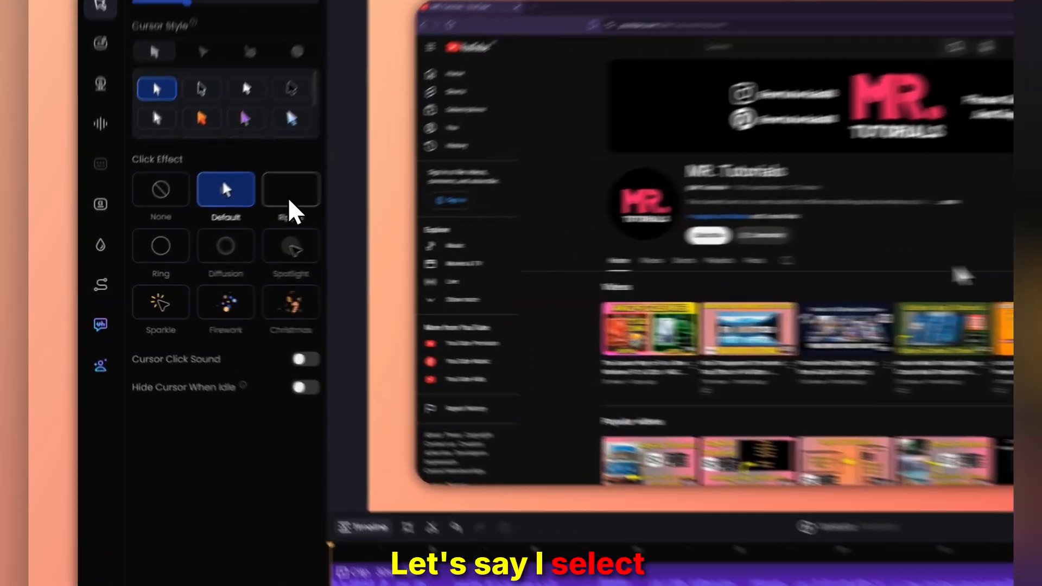
Try the Ripple click effect, explore its colours with orange selected, and restore the Default click effect
left_click(237, 228)
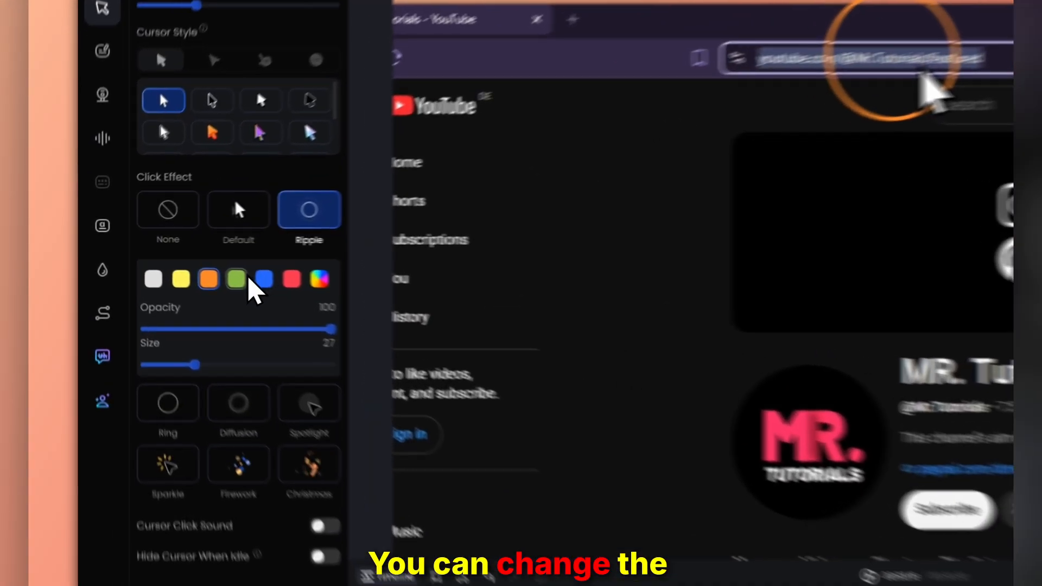
left_click(178, 263)
left_click(243, 292)
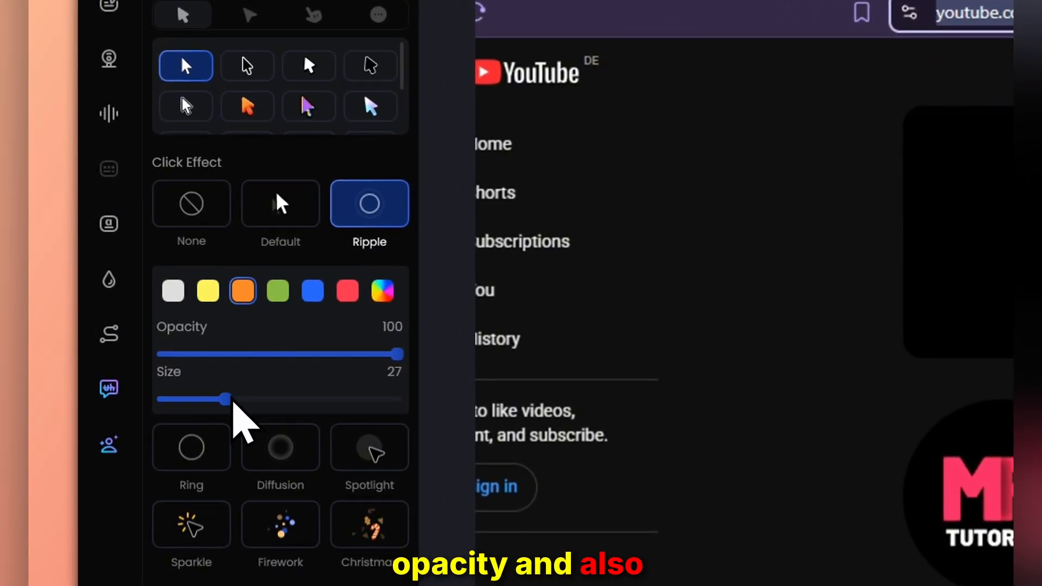
left_click(282, 209)
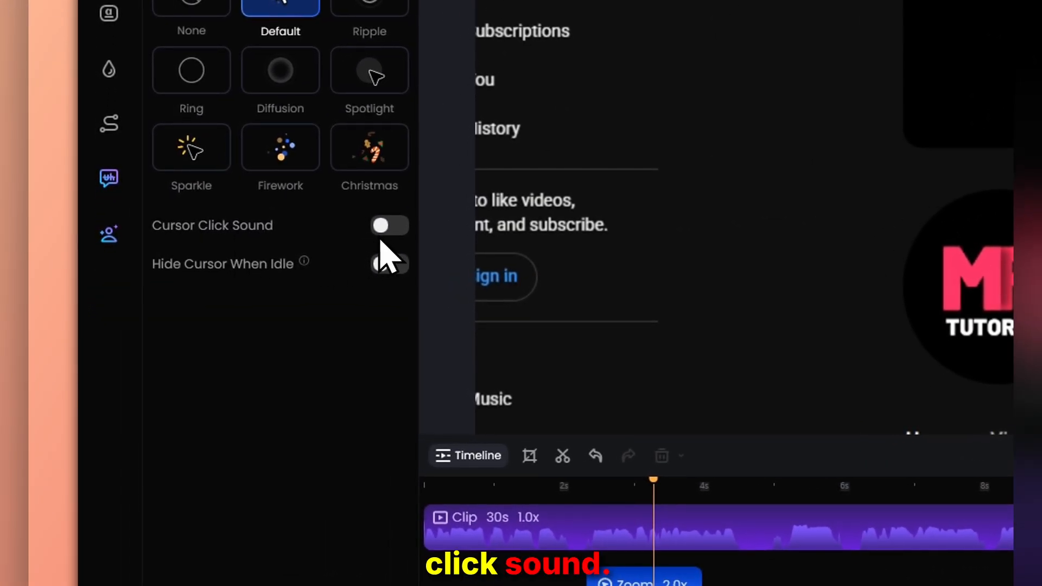
Enable Cursor Click Sound with the Crisp sound at volume 100
left_click(395, 231)
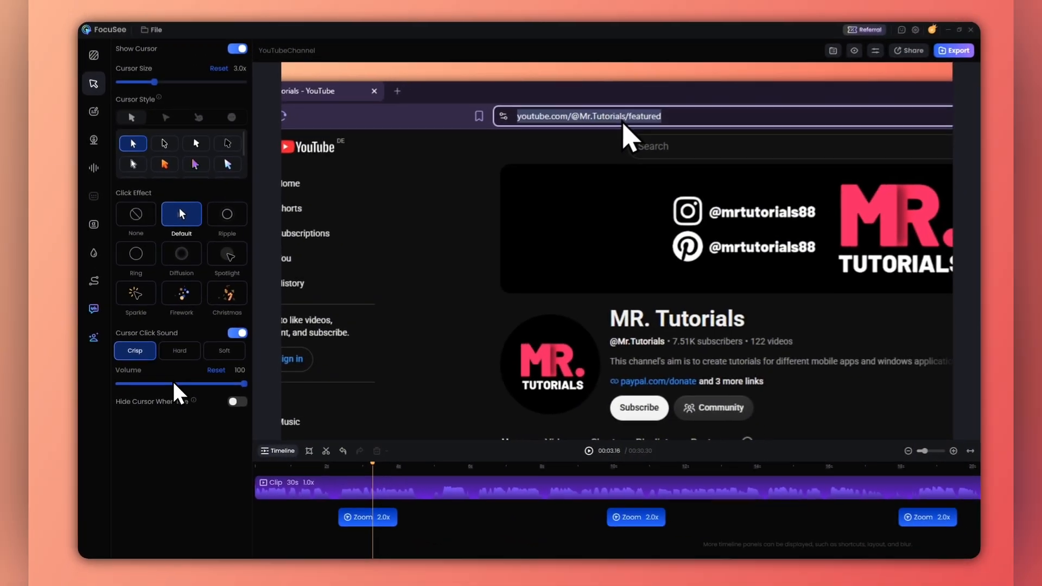
Turn off Cursor Click Sound and open the project's annotation tools
left_click(238, 333)
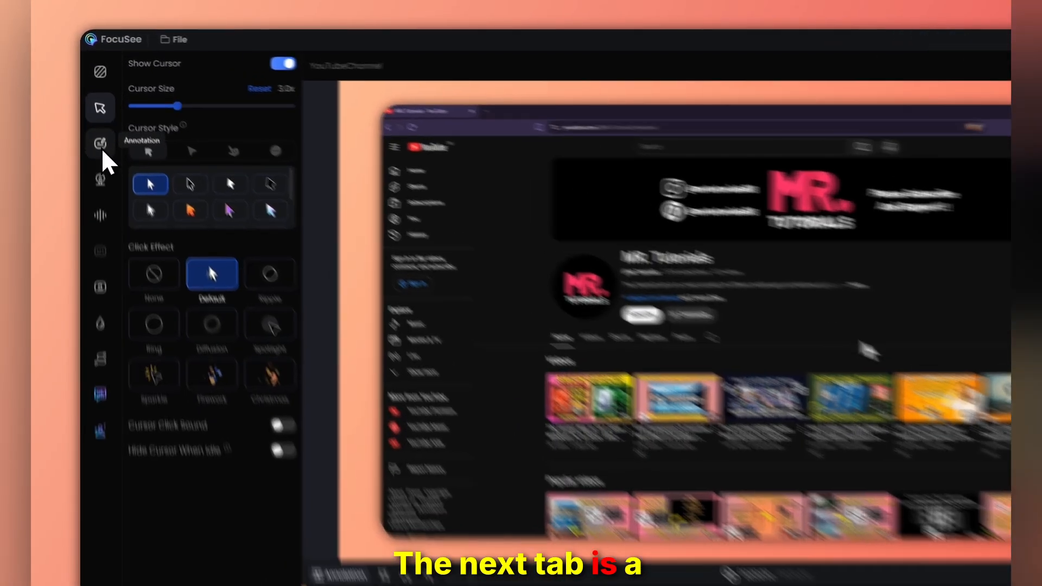
left_click(101, 146)
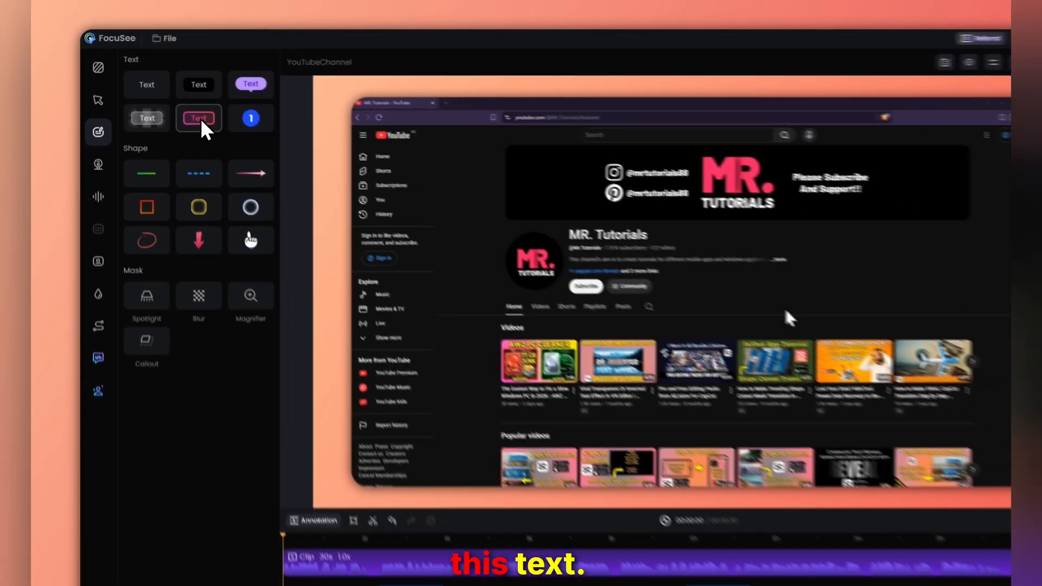
Add the pink outlined text annotation to the recording and change its wording to "Focusee Tutorial"
left_click(282, 38)
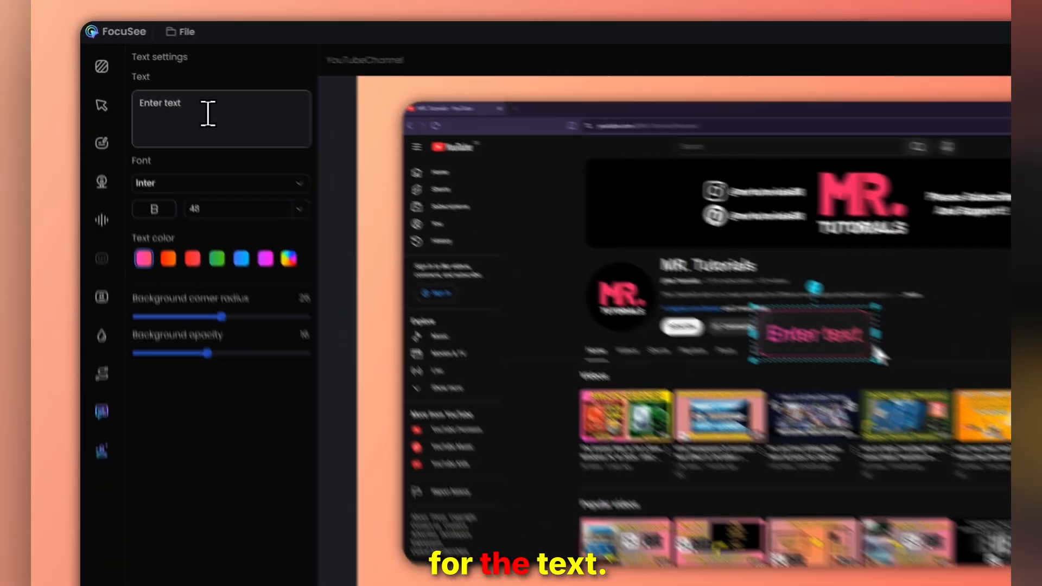
left_click_drag(256, 105, 138, 103)
type("Fo")
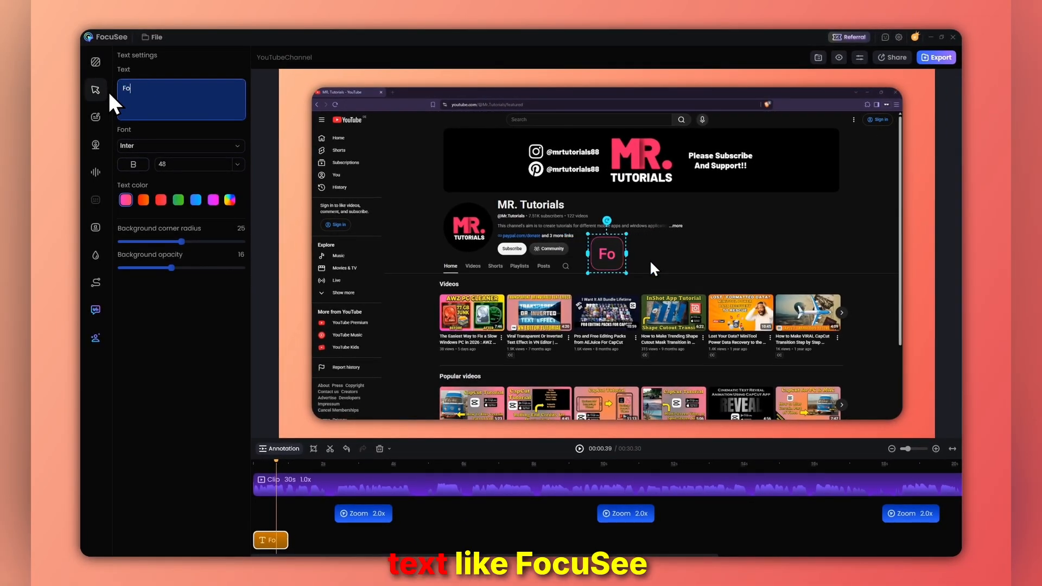
type("cusee Tutorial")
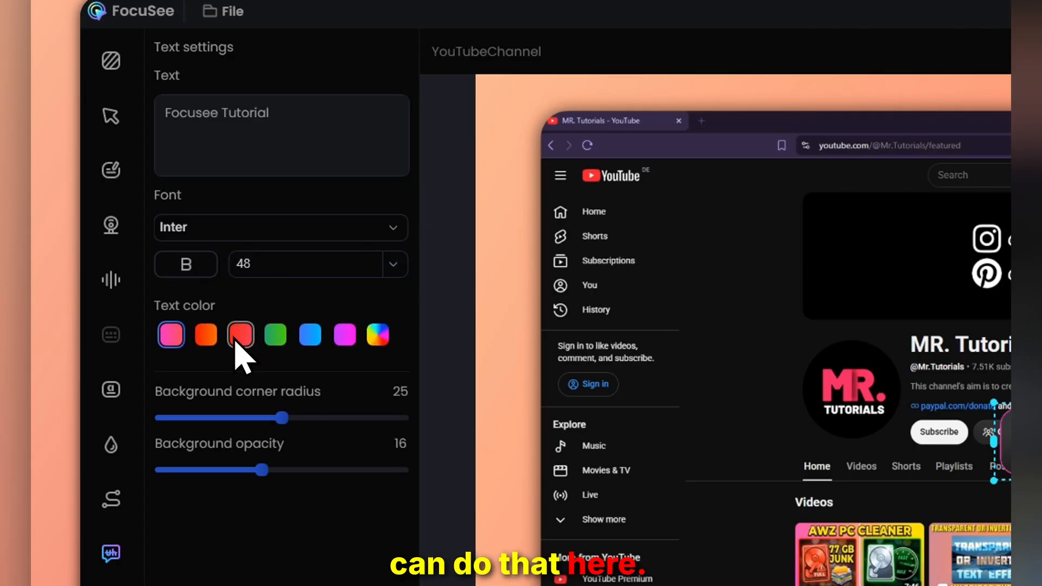
Try green text with background corner radius 33 and background opacity 23, and delete the text annotation
left_click(279, 339)
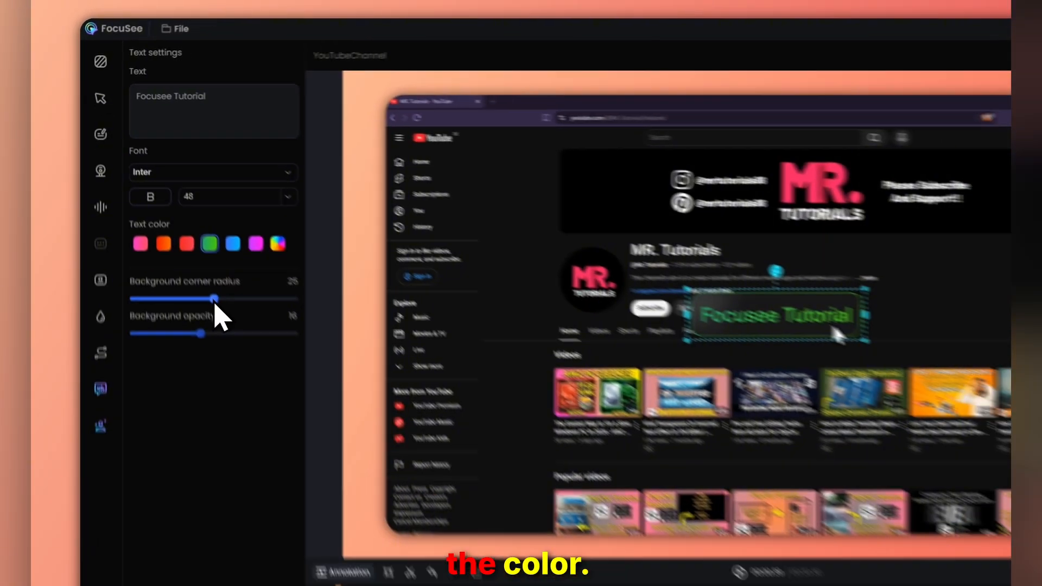
left_click_drag(281, 417, 403, 447)
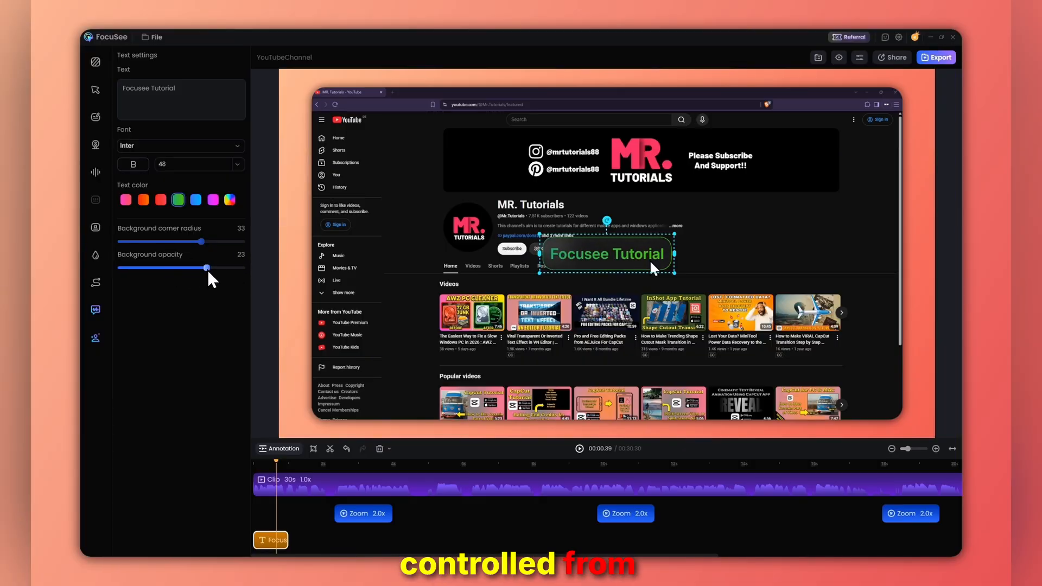
left_click(379, 448)
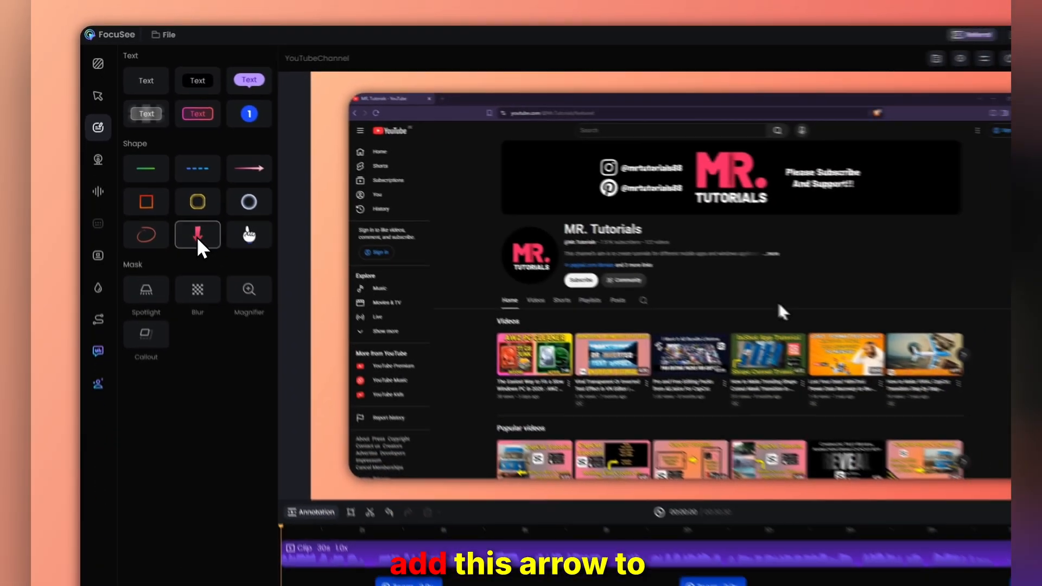
Add the red down-arrow shape and rotate and move it so it points at the channel name
left_click(281, 364)
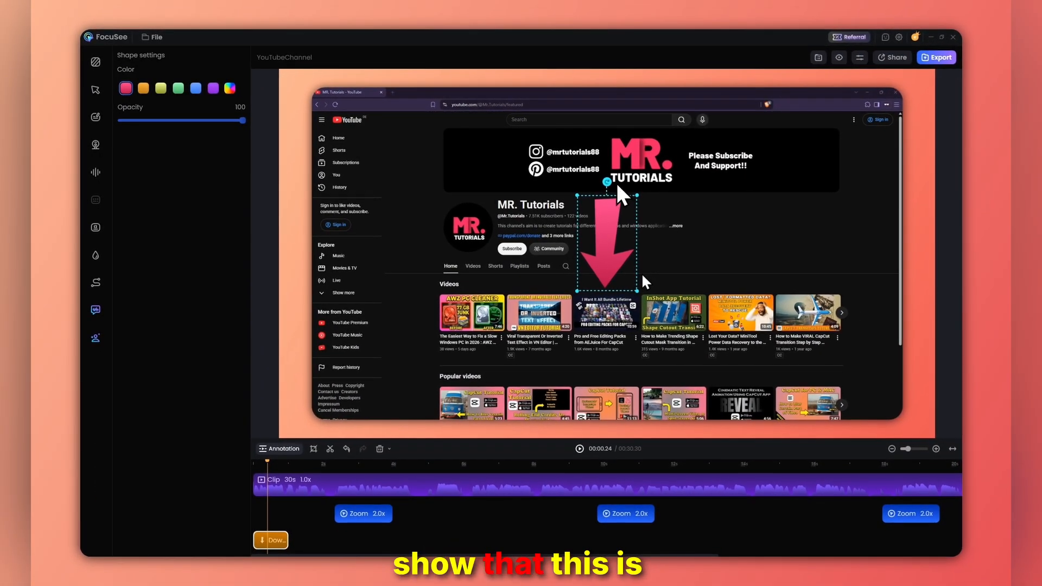
left_click_drag(609, 175, 666, 221)
left_click_drag(592, 250, 611, 203)
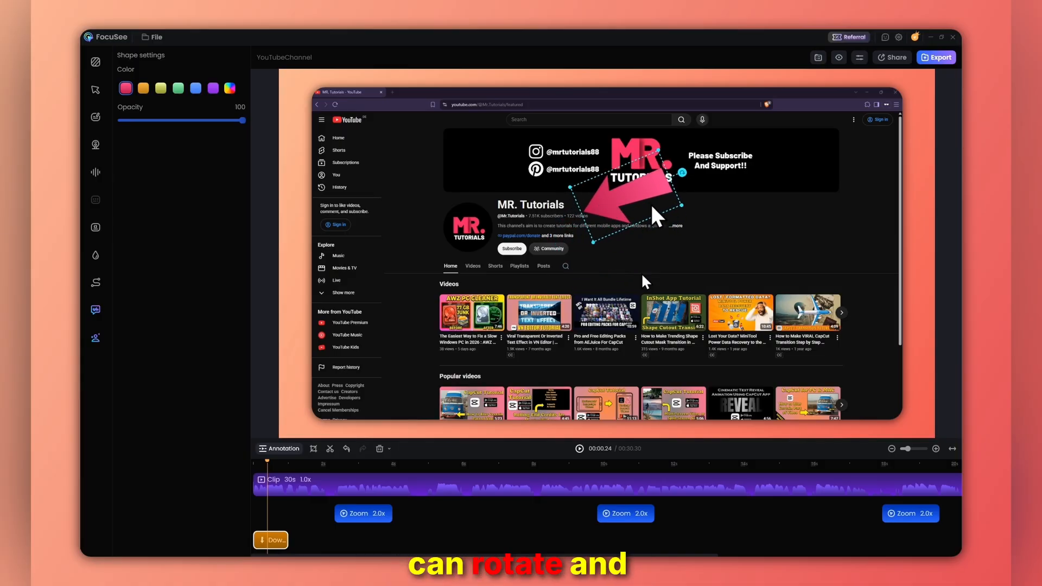
left_click_drag(681, 175, 687, 187)
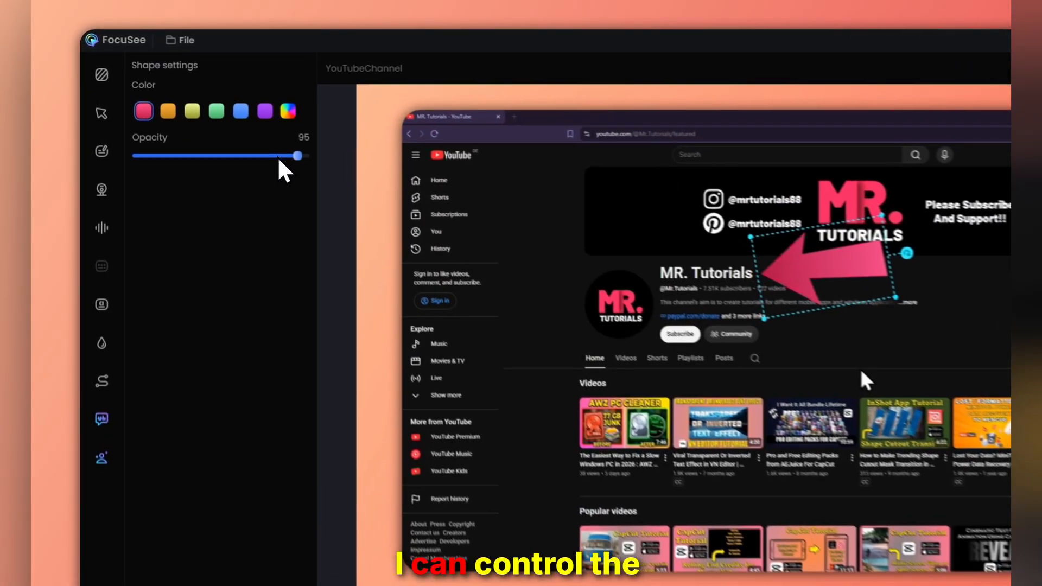
Try the arrow's opacity and colour settings, leaving opacity at 100 with blue selected, and delete the arrow
left_click_drag(242, 120, 197, 121)
left_click_drag(270, 172, 320, 173)
left_click(173, 121)
left_click(199, 121)
left_click(224, 121)
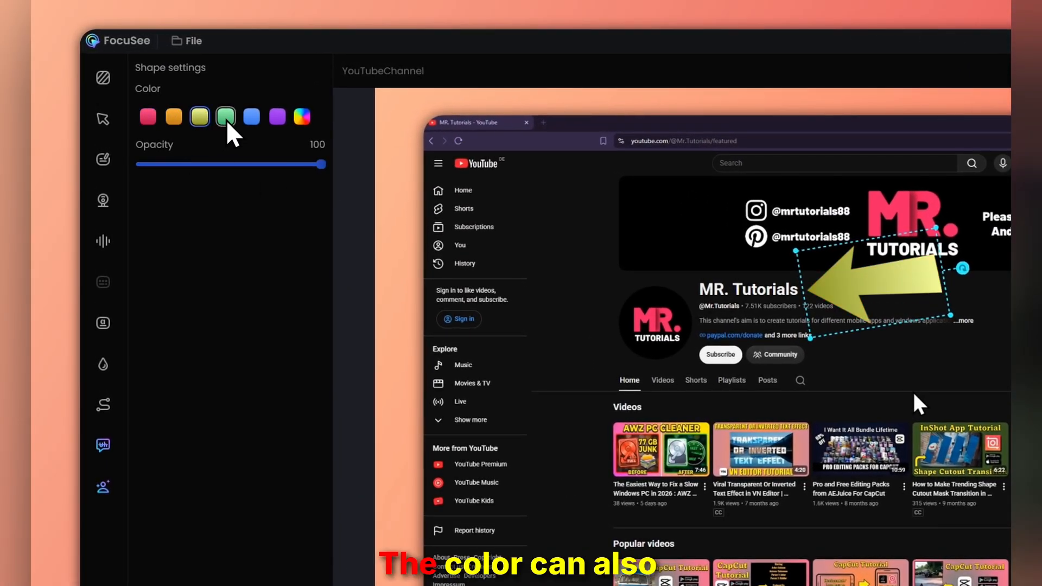
left_click(251, 121)
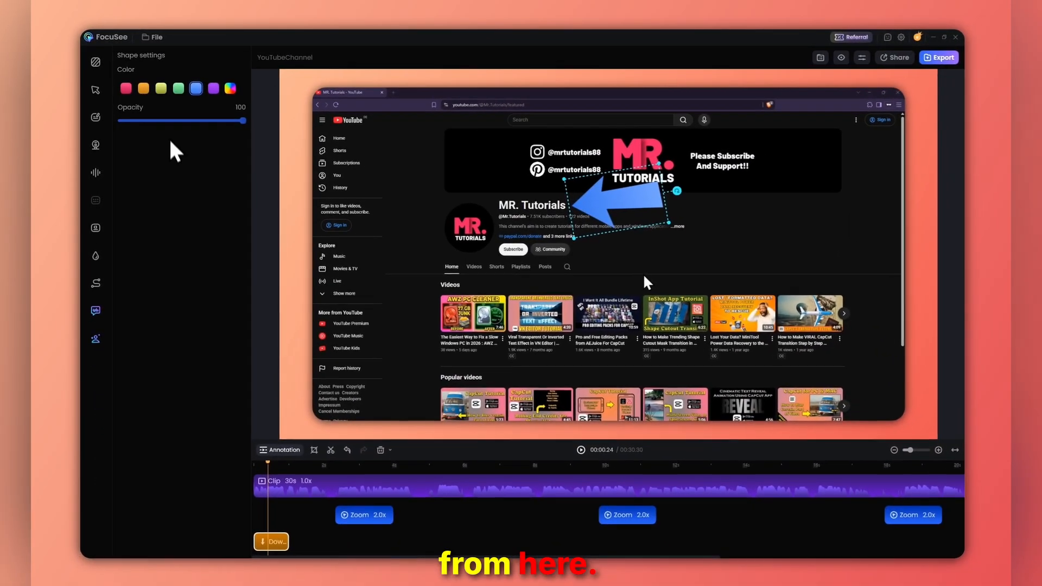
left_click(380, 449)
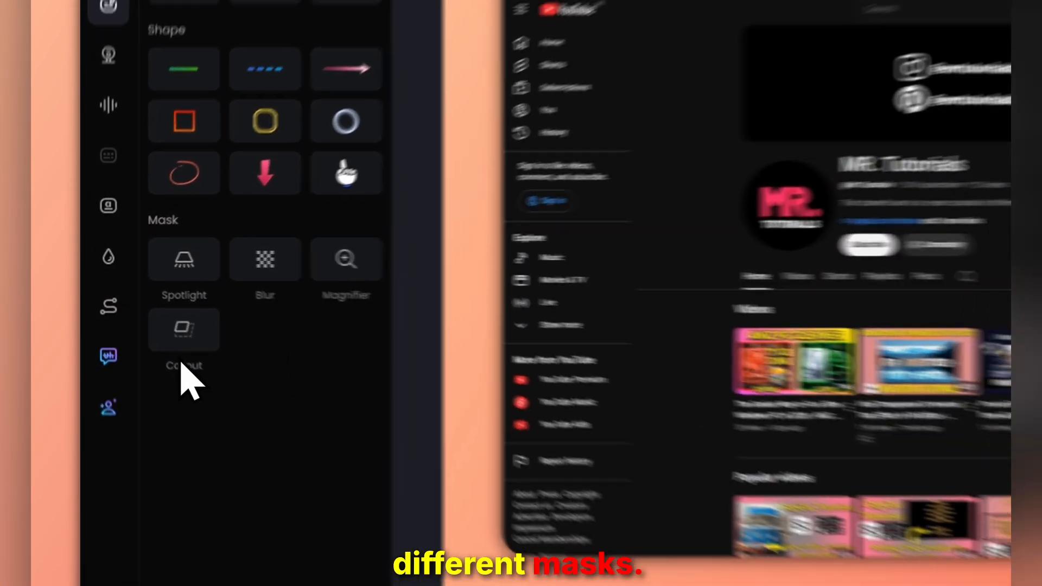
Add a Spotlight mask and position it over the channel name
left_click(184, 259)
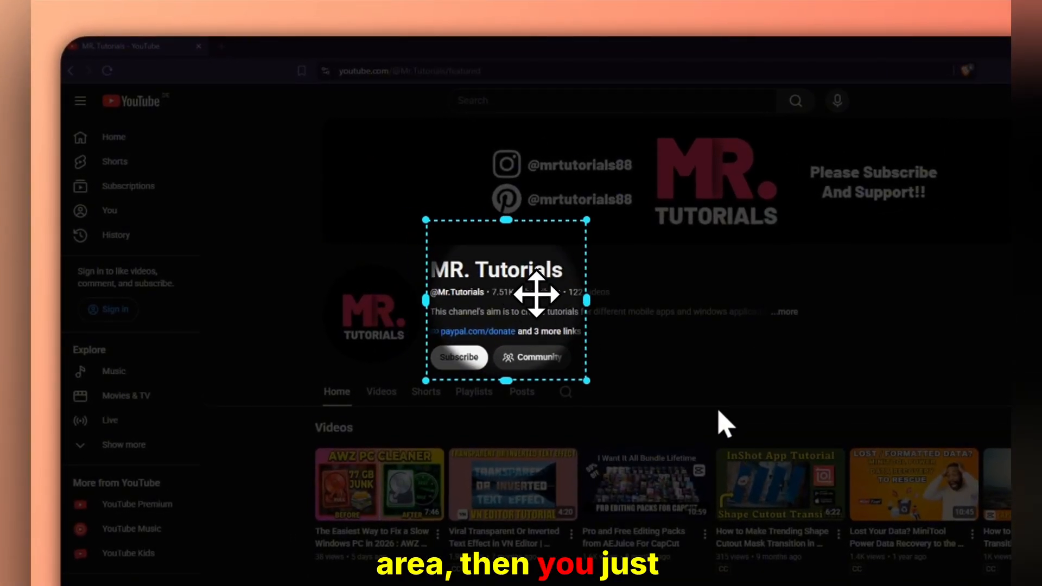
left_click_drag(536, 294, 491, 277)
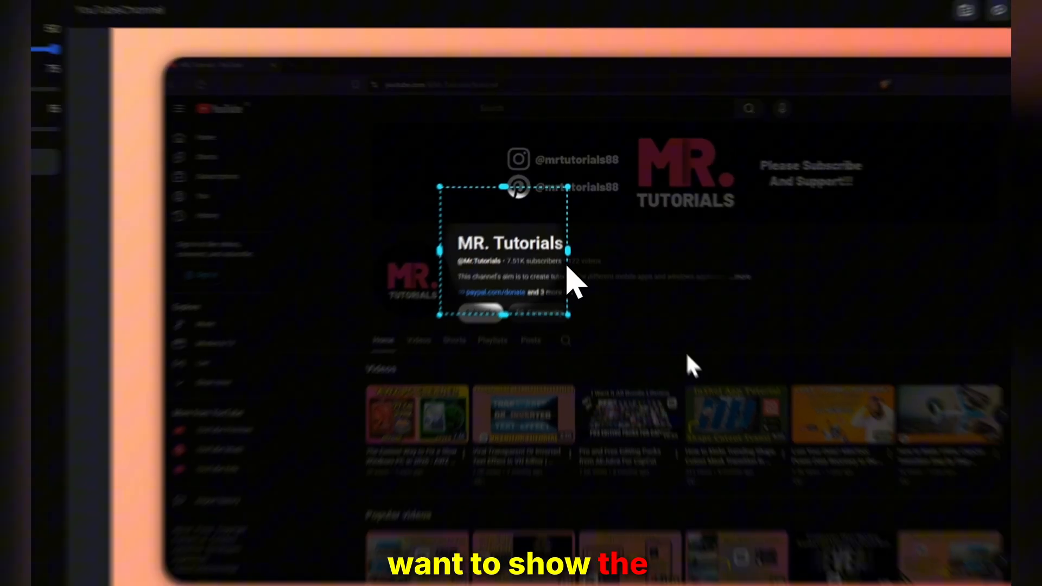
left_click_drag(568, 278, 592, 275)
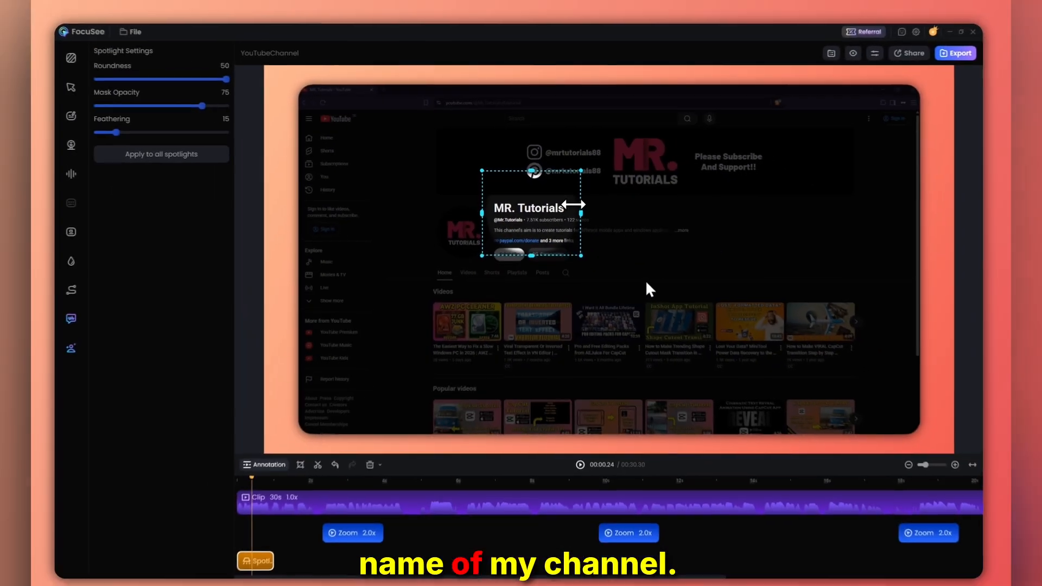
Set the spotlight's roundness to 0 and mask opacity to 77, adjust its feathering, and shift it down over the channel details
left_click_drag(226, 79, 85, 76)
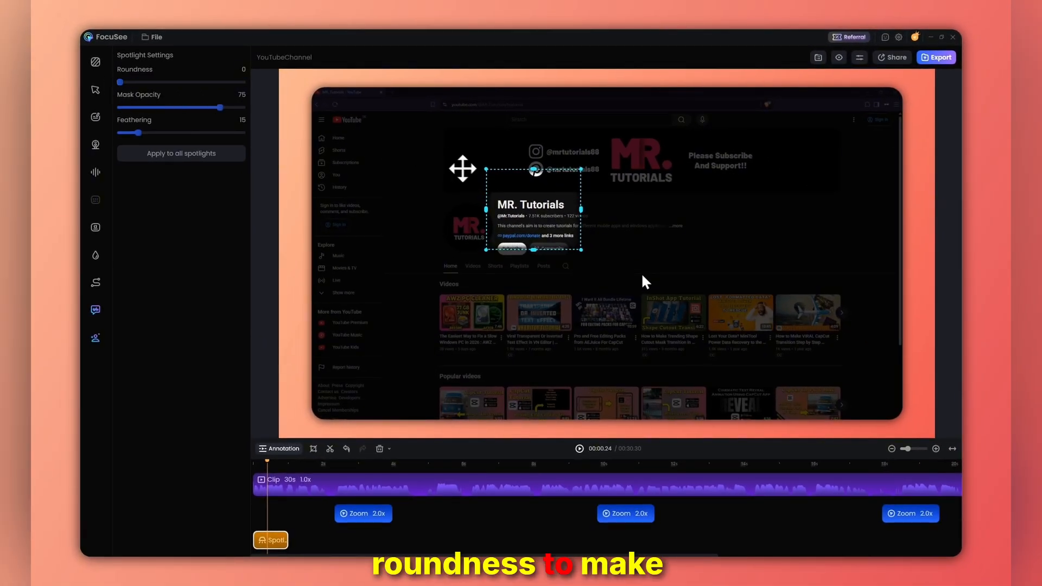
left_click_drag(519, 198, 520, 212)
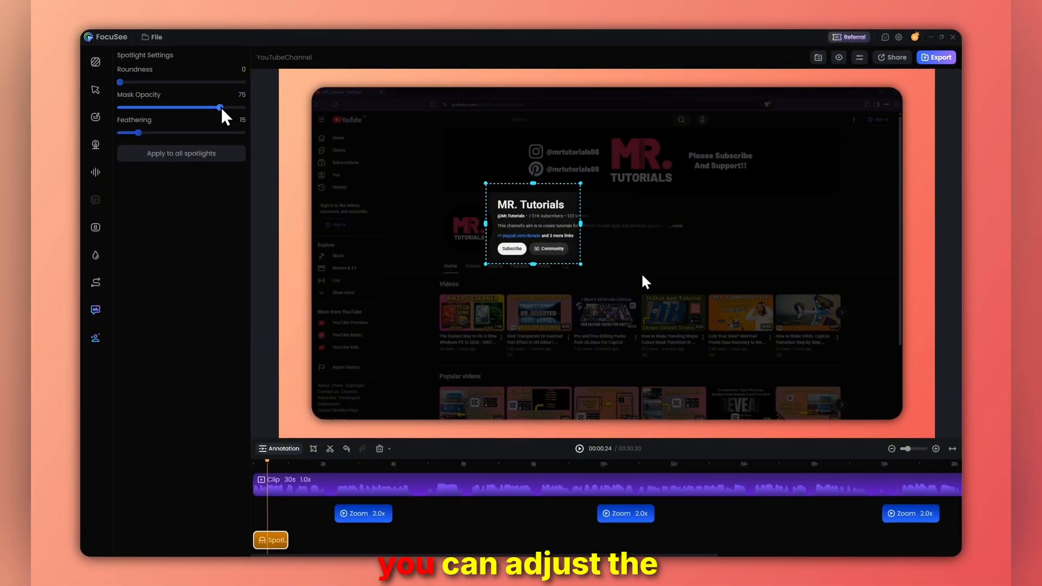
mouse_move(221, 108)
left_mouse_down()
mouse_move(157, 108)
mouse_move(223, 107)
left_mouse_up()
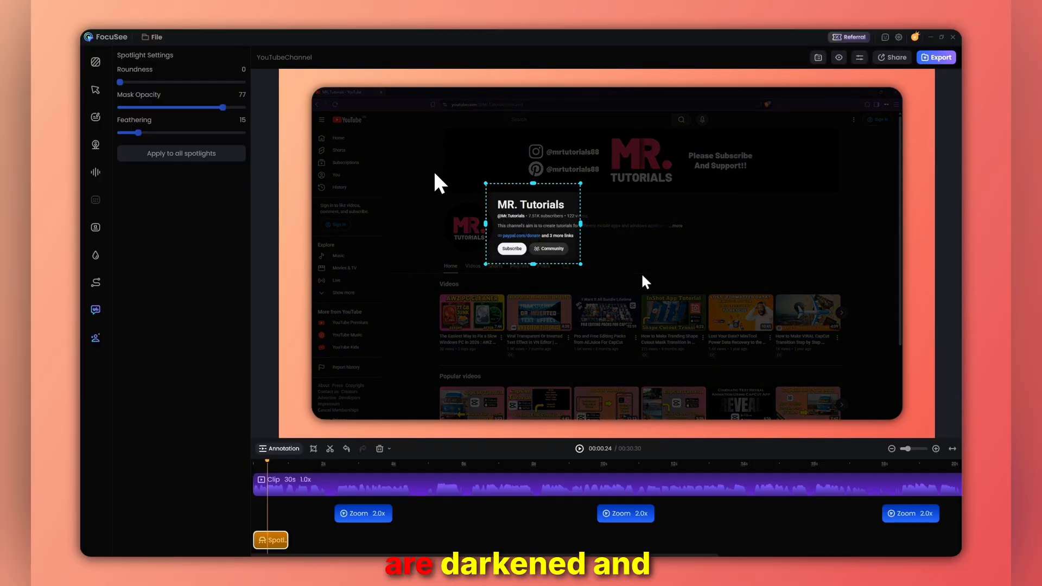
mouse_move(139, 133)
left_mouse_down()
mouse_move(192, 137)
mouse_move(147, 146)
left_mouse_up()
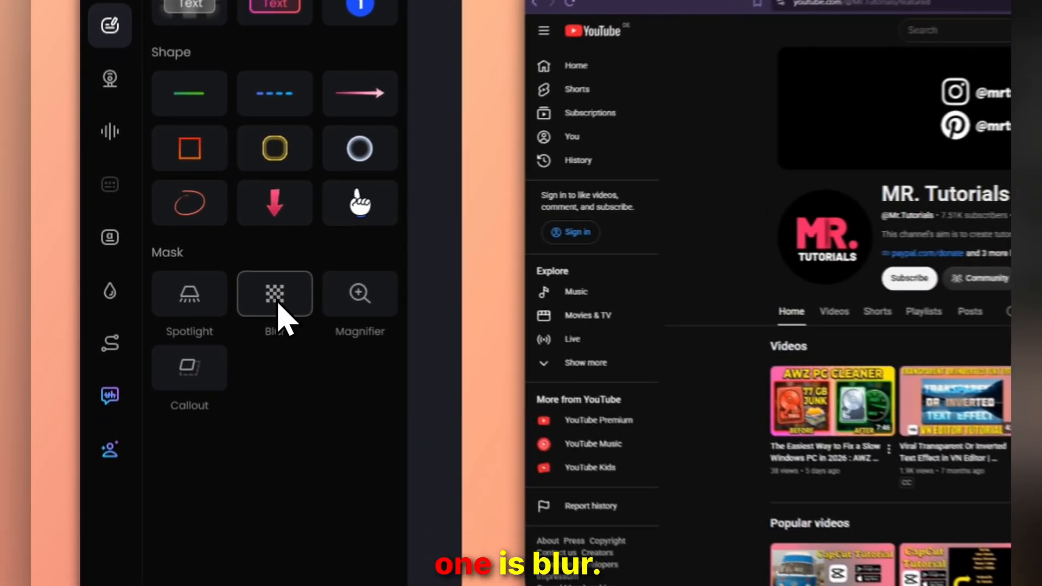
Cover the channel name with a widened Blur mask of roundness 0 and increase its blur strength
left_click(184, 263)
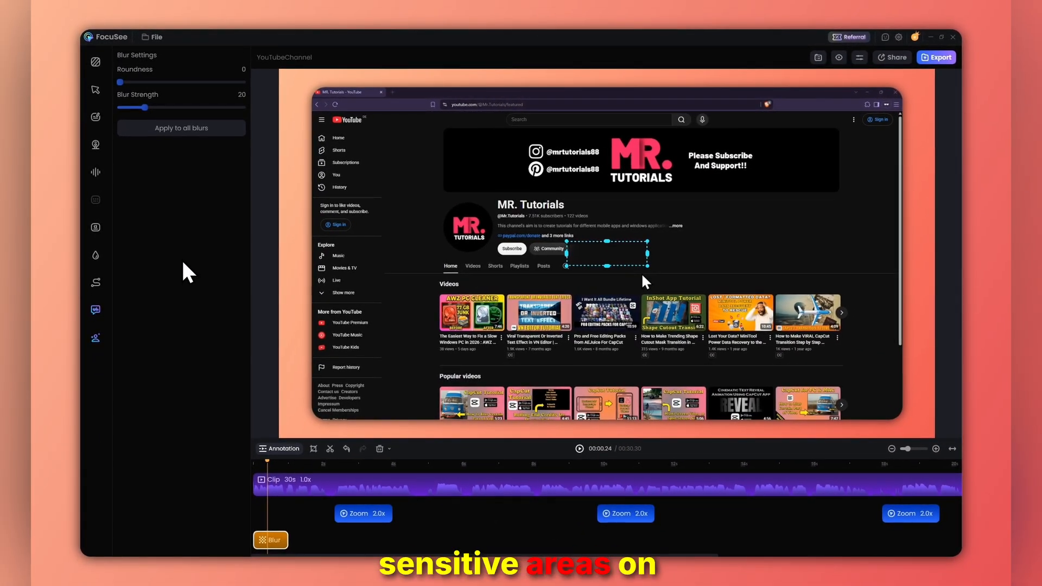
left_click_drag(607, 249, 528, 201)
left_click_drag(567, 200, 481, 208)
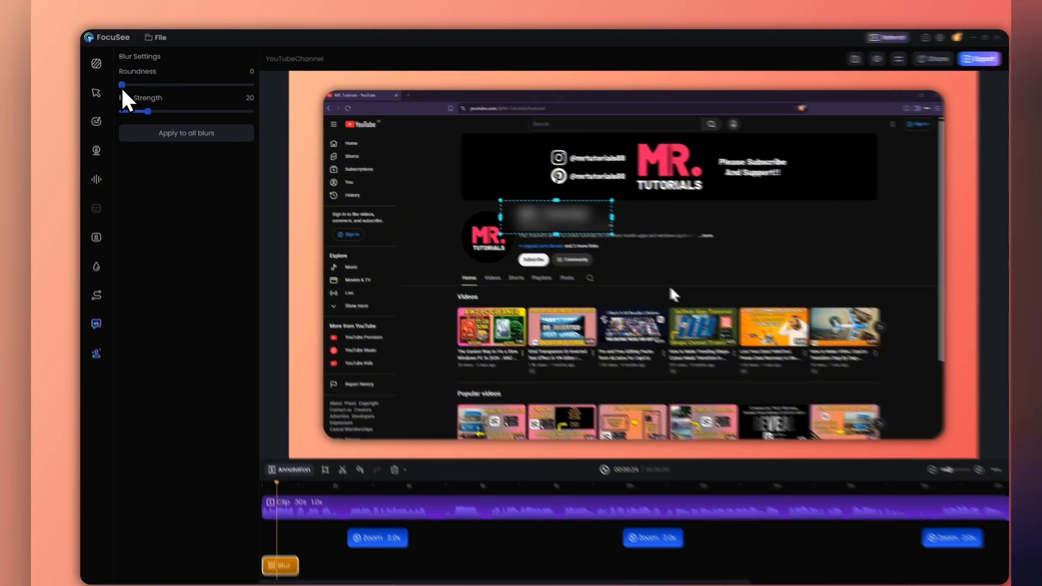
mouse_move(123, 91)
left_mouse_down()
mouse_move(235, 97)
mouse_move(121, 93)
left_mouse_up()
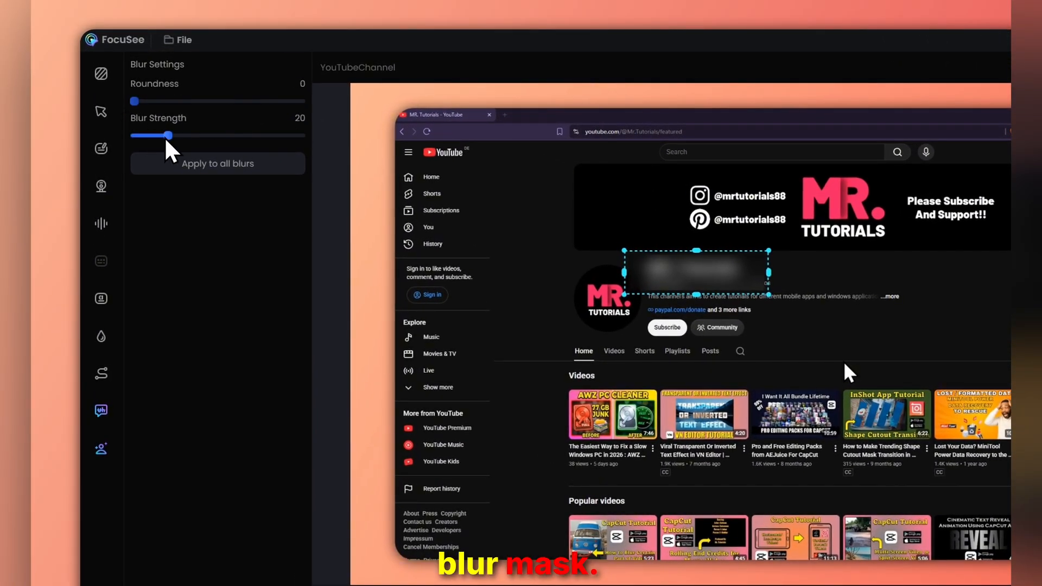
left_click_drag(166, 140, 202, 148)
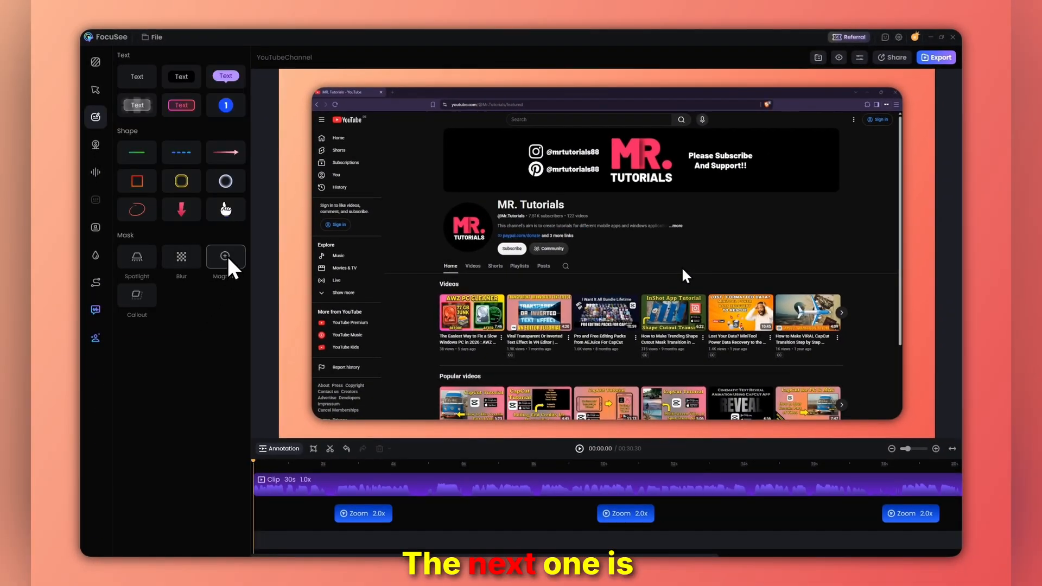
Add a Magnifier mask over the channel name and try its roundness setting, returning to 50
left_click(232, 267)
left_click_drag(750, 276, 666, 254)
left_click_drag(654, 303, 615, 274)
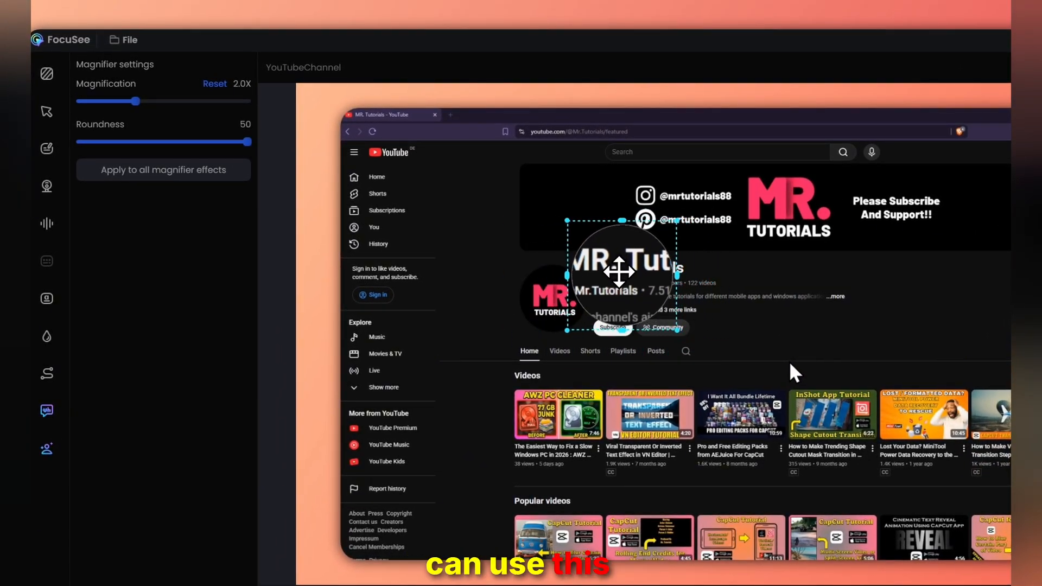
mouse_move(301, 142)
left_mouse_down()
mouse_move(135, 141)
mouse_move(301, 142)
left_mouse_up()
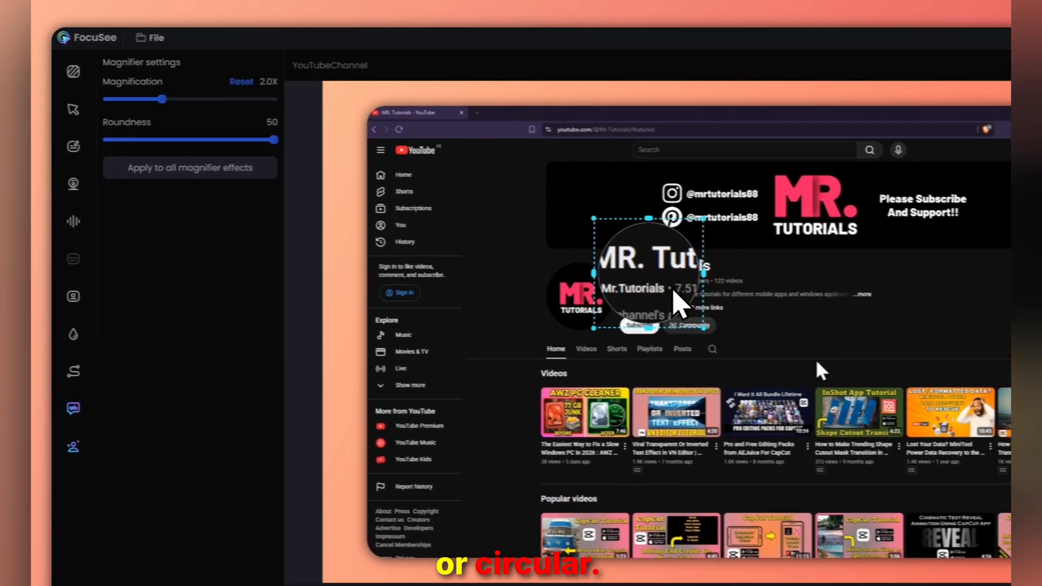
Enlarge the magnifier, reposition it over the channel name, and increase its magnification
left_click_drag(731, 330, 738, 337)
left_click_drag(660, 327, 730, 392)
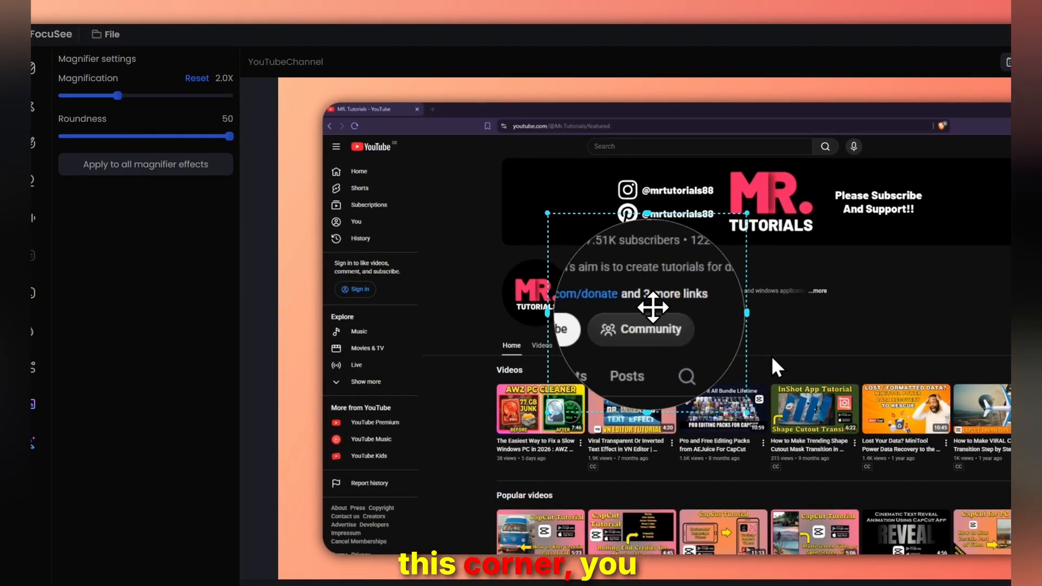
left_click_drag(654, 308, 636, 261)
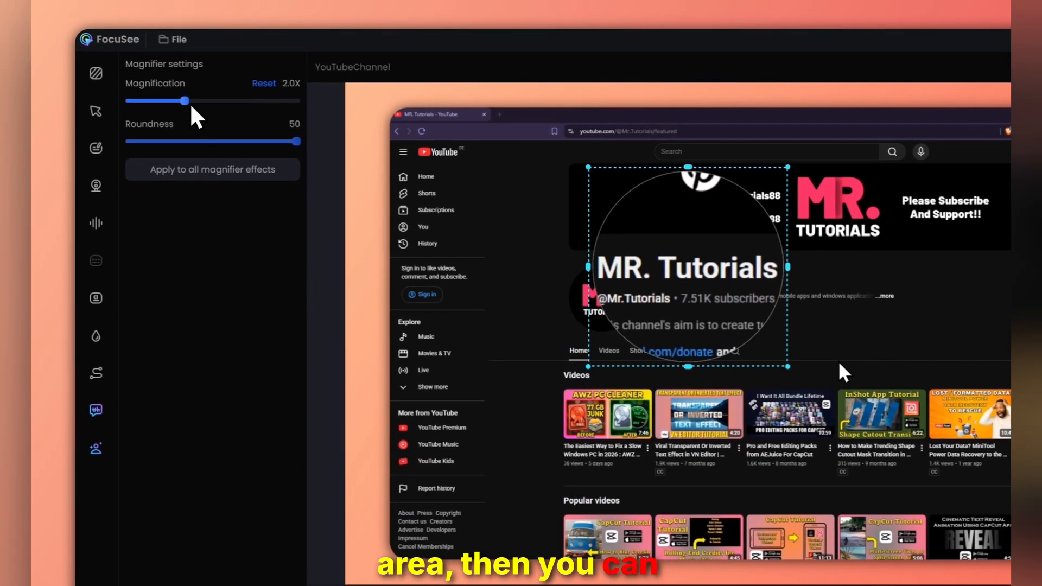
left_click_drag(191, 107, 218, 106)
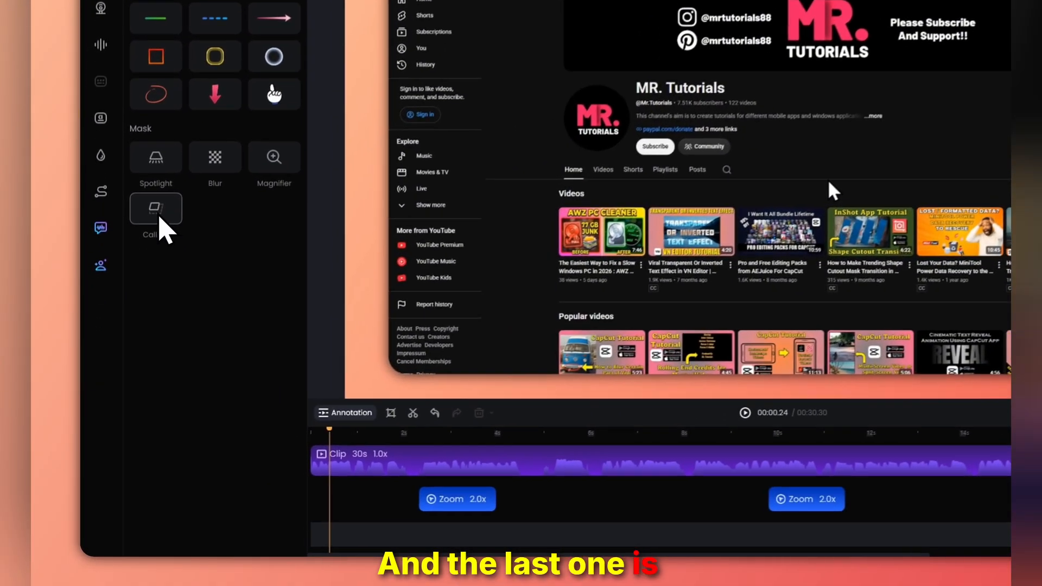
Add a Callout mask, shrink it, and position it around the channel name and Subscribe button
left_click(161, 213)
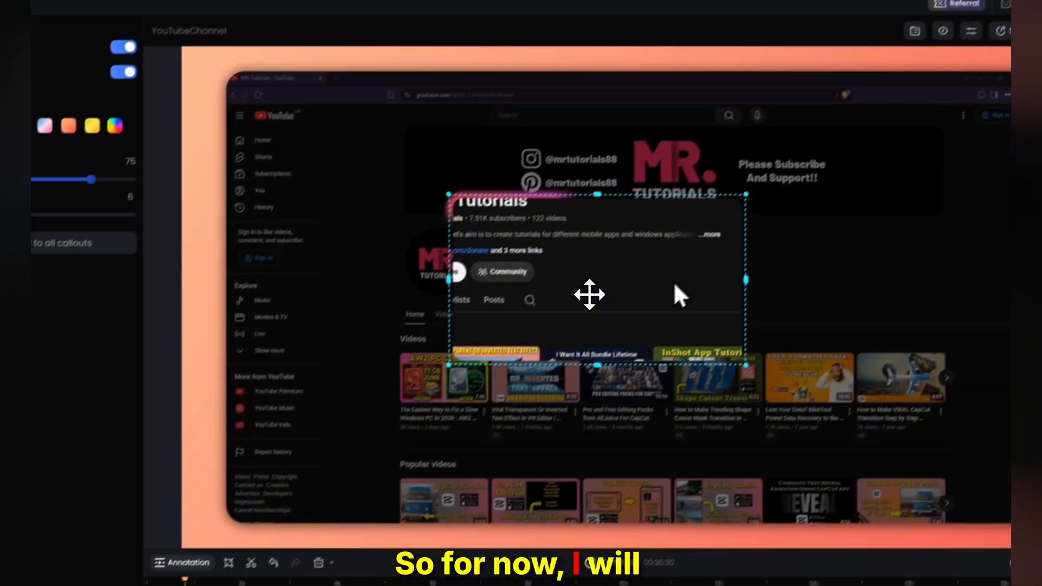
left_click_drag(590, 295, 551, 270)
left_click_drag(643, 355, 558, 303)
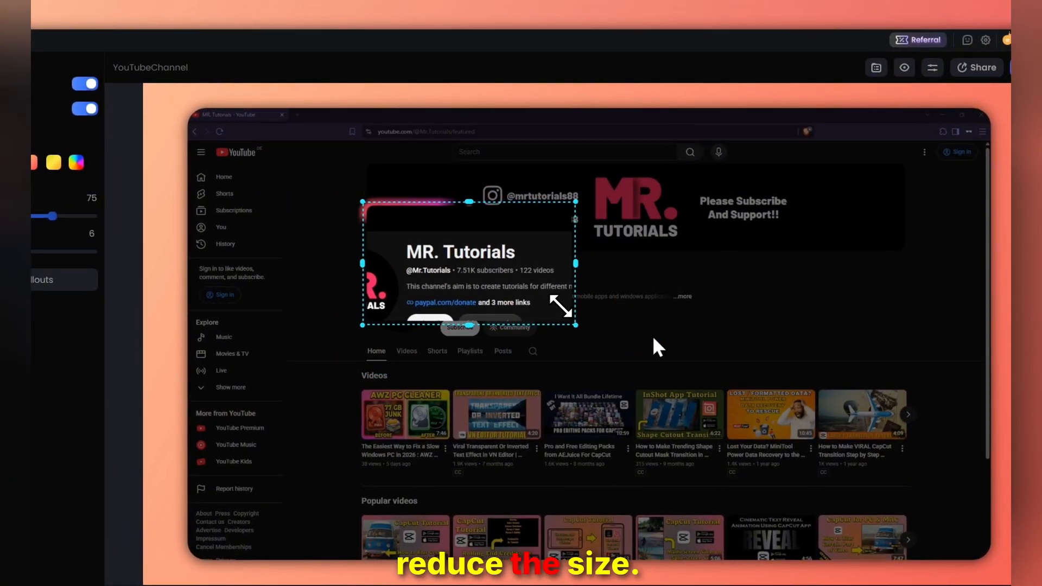
left_click_drag(479, 261, 479, 282)
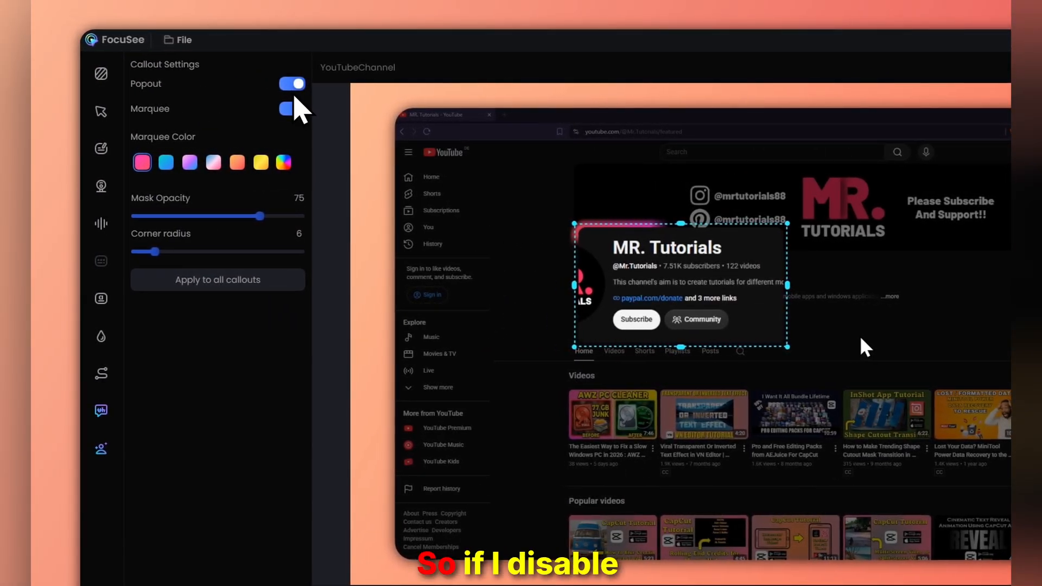
Try turning off Popout for the callout and turn it back on
left_click(291, 86)
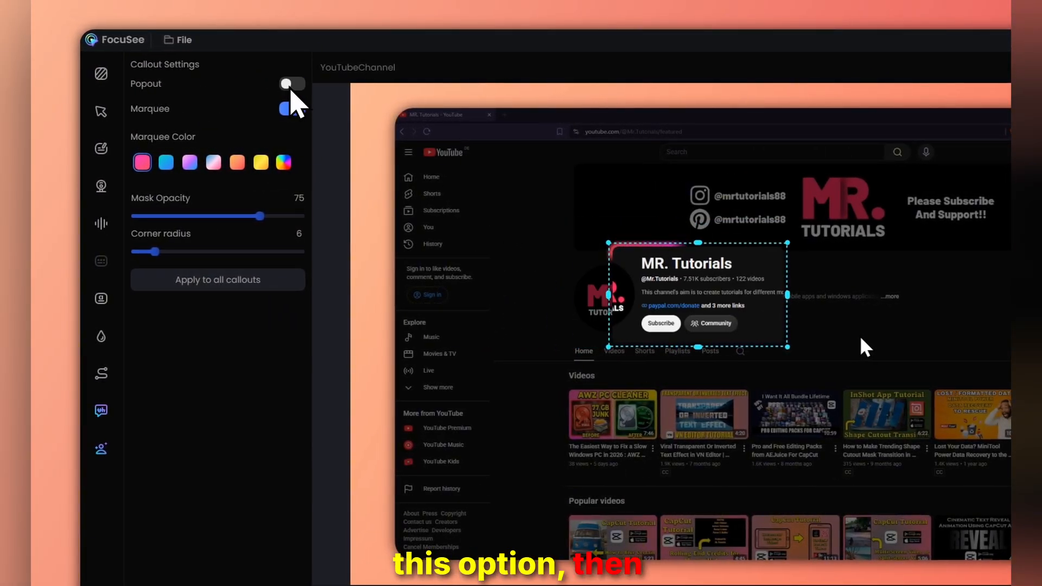
left_click(292, 86)
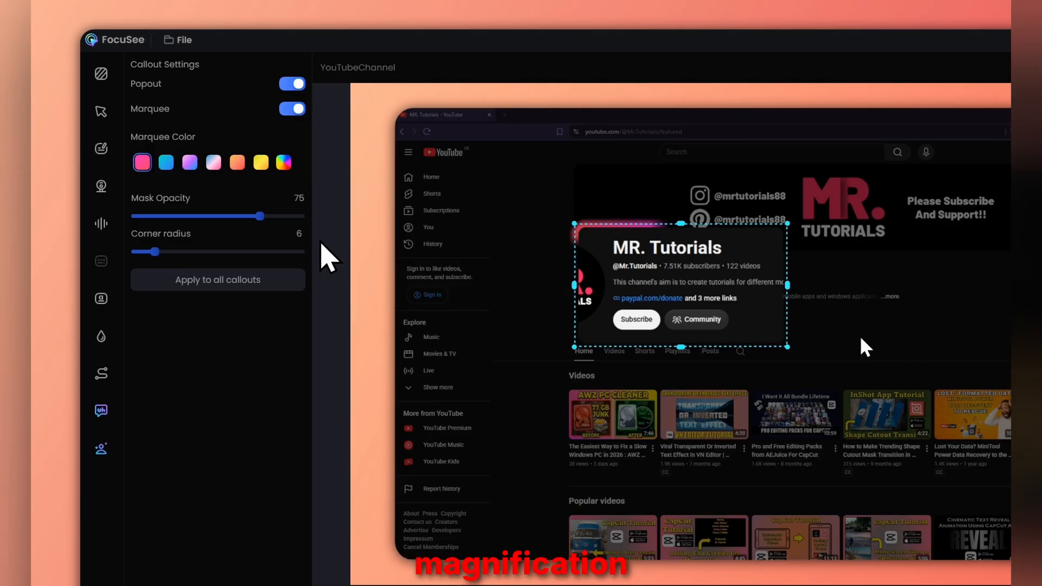
Try turning off Marquee for the callout and turn it back on
left_click(292, 109)
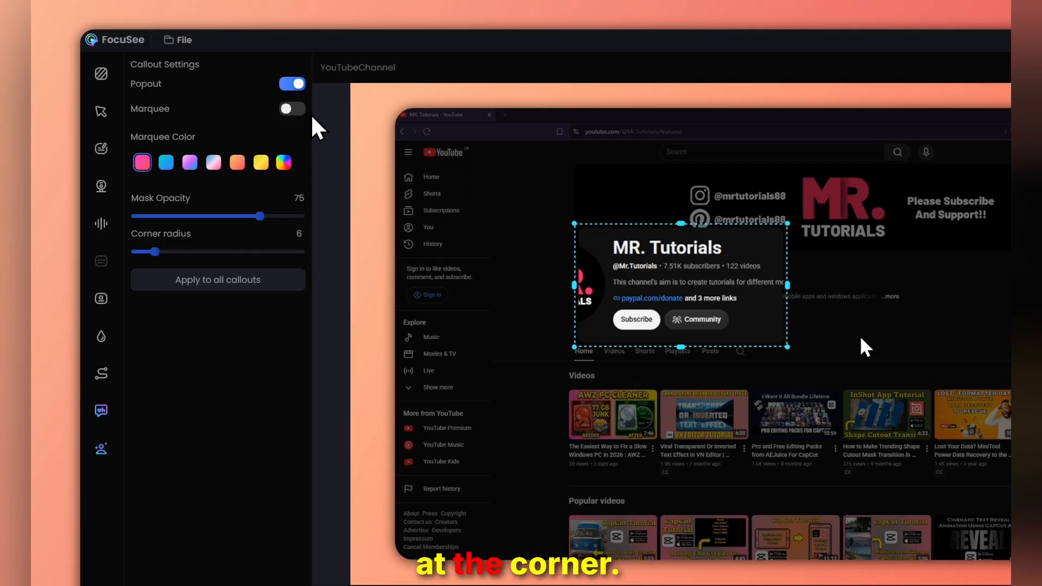
left_click(293, 110)
left_click(296, 111)
left_click(299, 112)
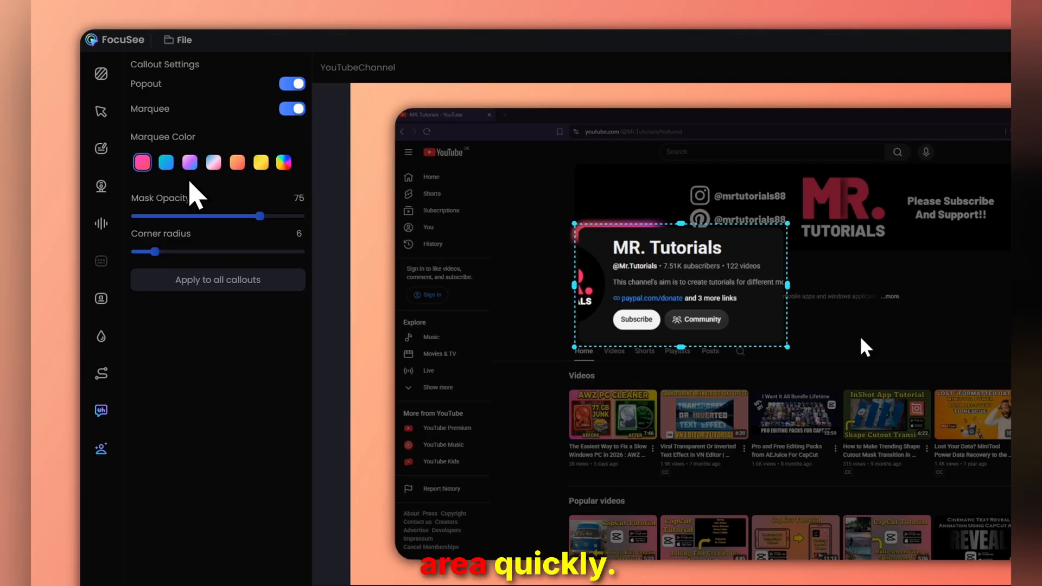
Try other marquee colors for the callout, including purple, and adjust its mask opacity and corner radius
left_click(170, 166)
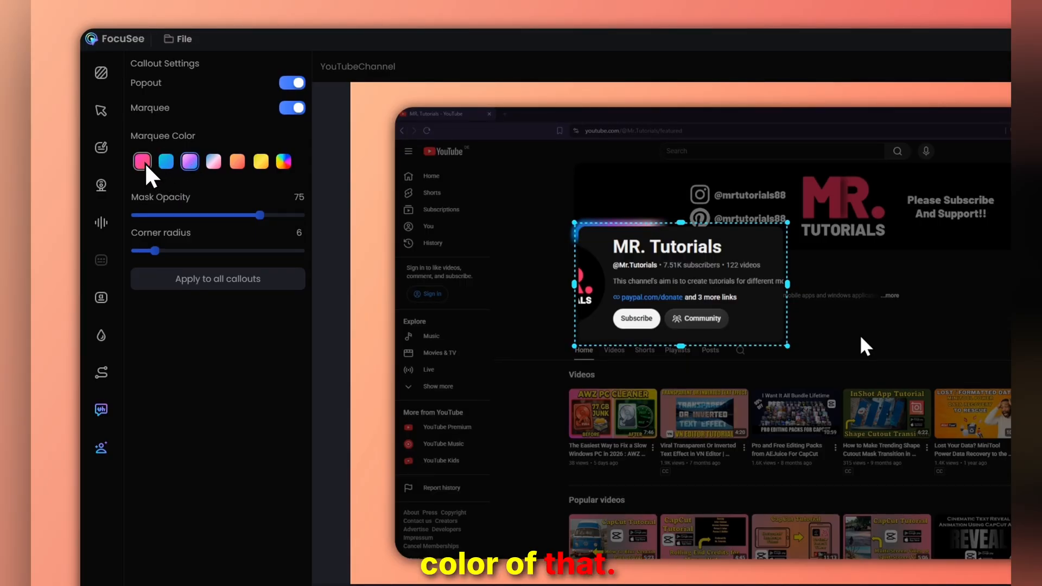
left_click_drag(265, 216, 289, 242)
mouse_move(156, 252)
left_mouse_down()
mouse_move(258, 259)
mouse_move(143, 262)
mouse_move(163, 266)
left_mouse_up()
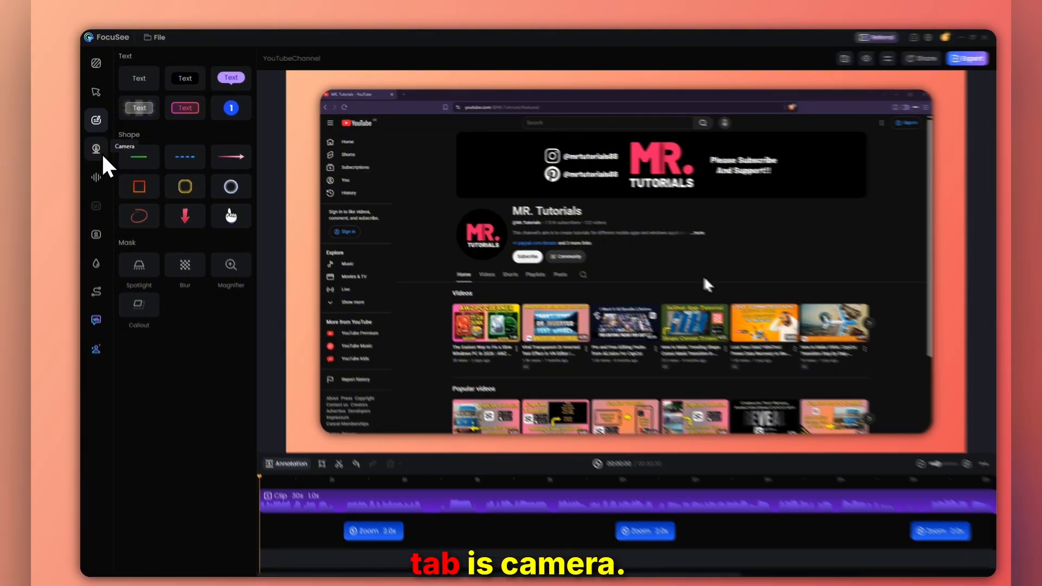
Open the camera settings and try turning Show Camera off and back on
left_click(97, 146)
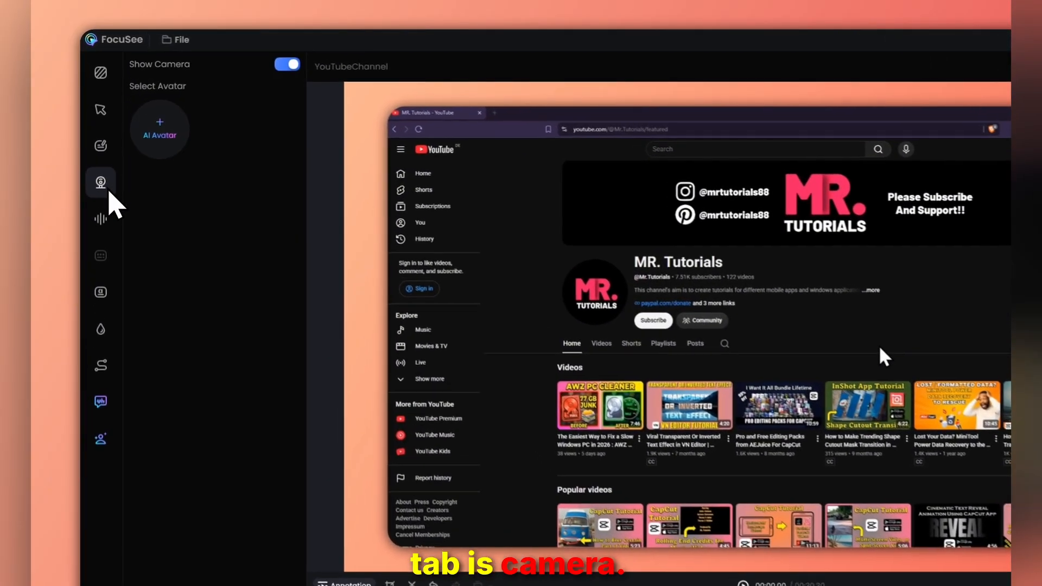
left_click(291, 68)
left_click(298, 69)
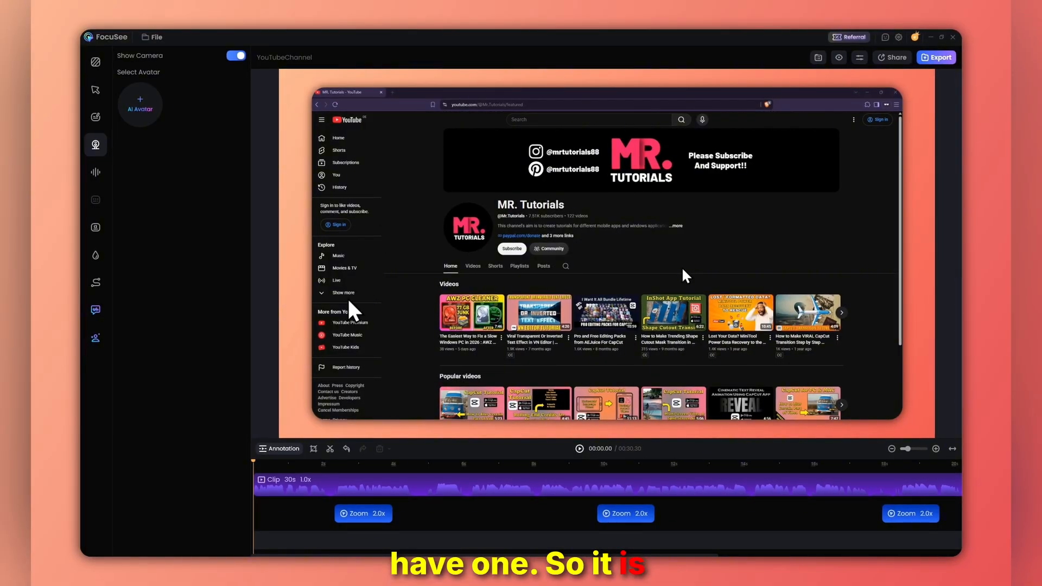
Open the AI avatar generator and browse the full collection of available avatars
left_click(140, 112)
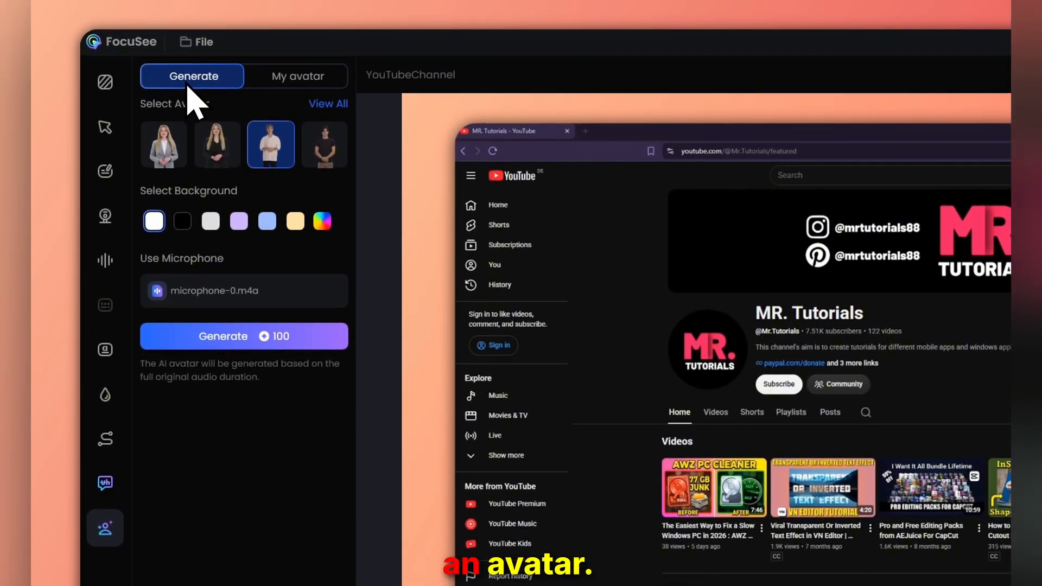
left_click(329, 104)
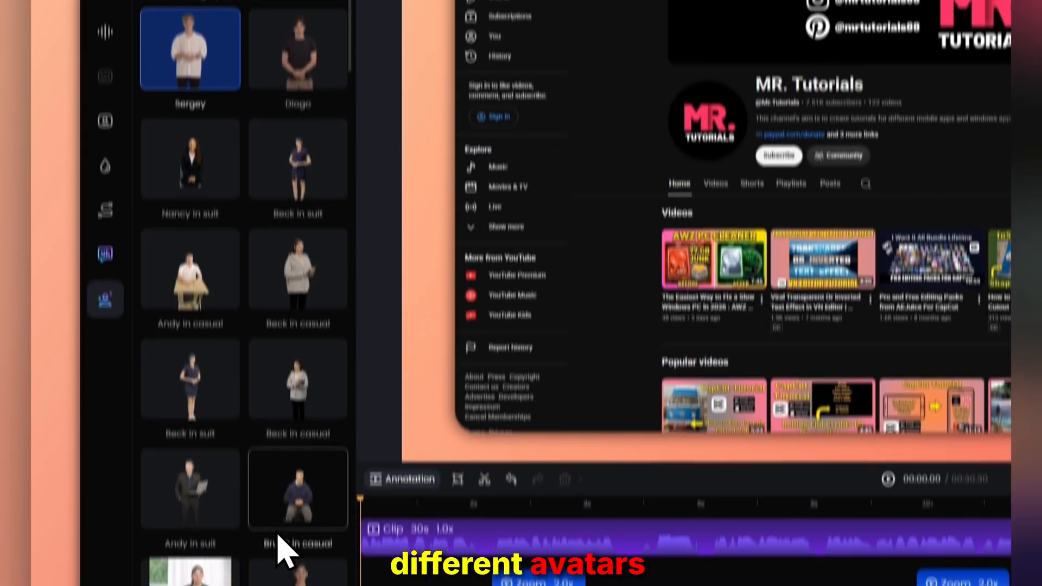
scroll(269, 405, "down", 4)
scroll(262, 354, "up", 4)
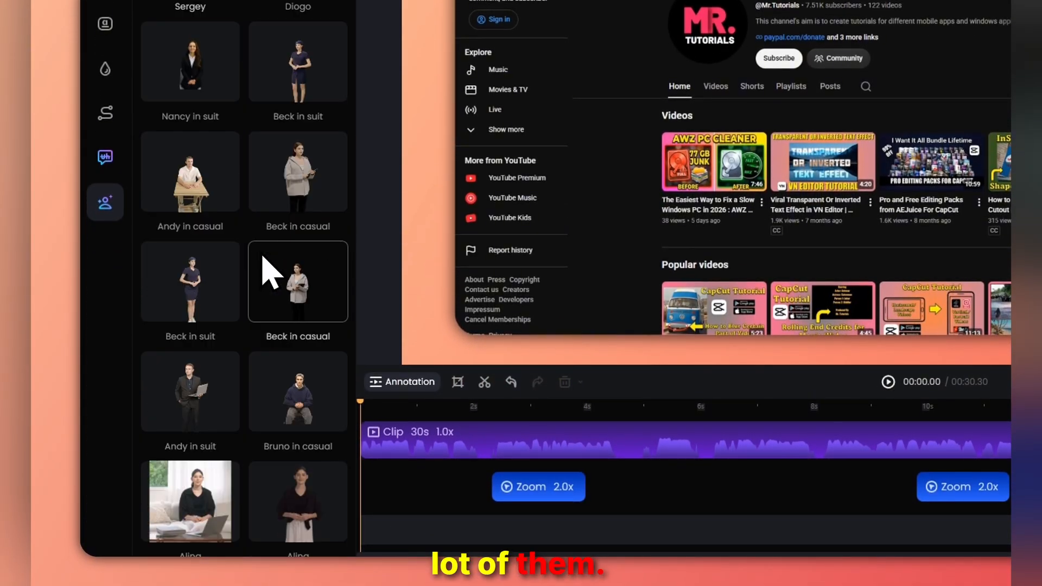
scroll(262, 258, "down", 5)
scroll(206, 255, "down", 8)
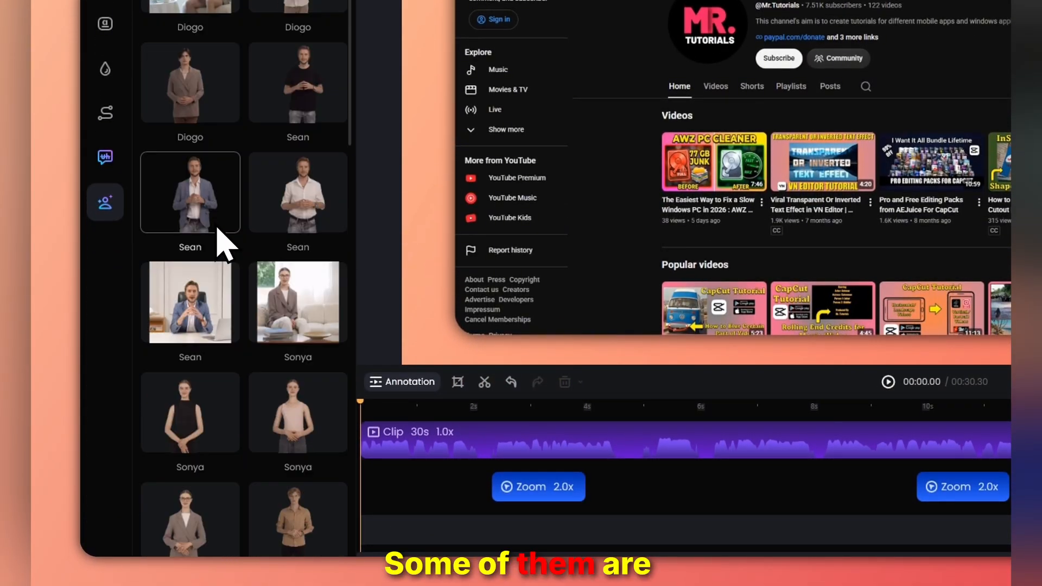
scroll(233, 222, "up", 10)
Filter the avatar collection to Male, browse the matching avatars, and return to the avatar generation settings
left_click(187, 103)
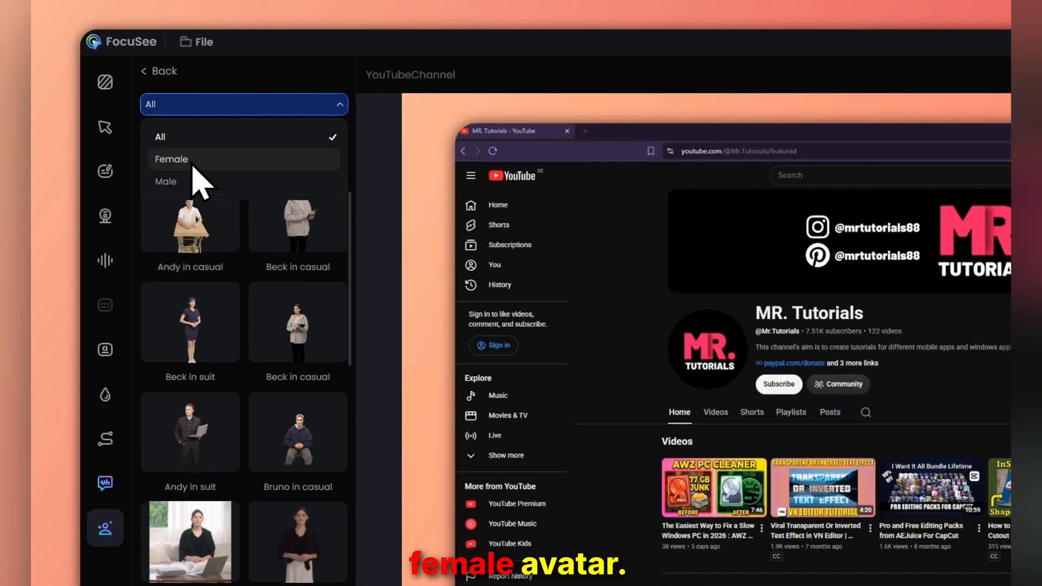
left_click(181, 182)
scroll(221, 226, "up", 5)
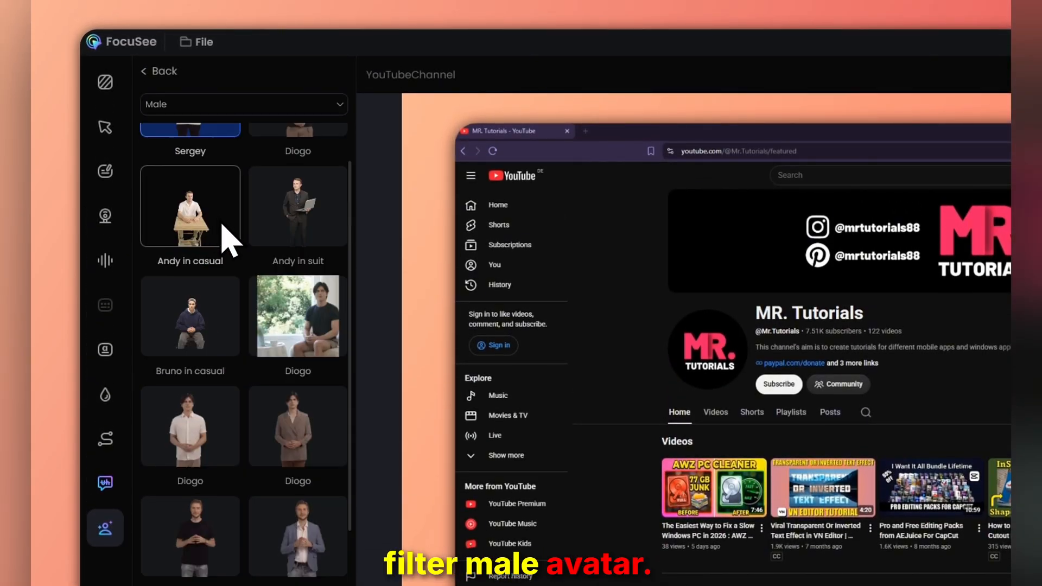
scroll(220, 226, "down", 10)
scroll(226, 245, "up", 8)
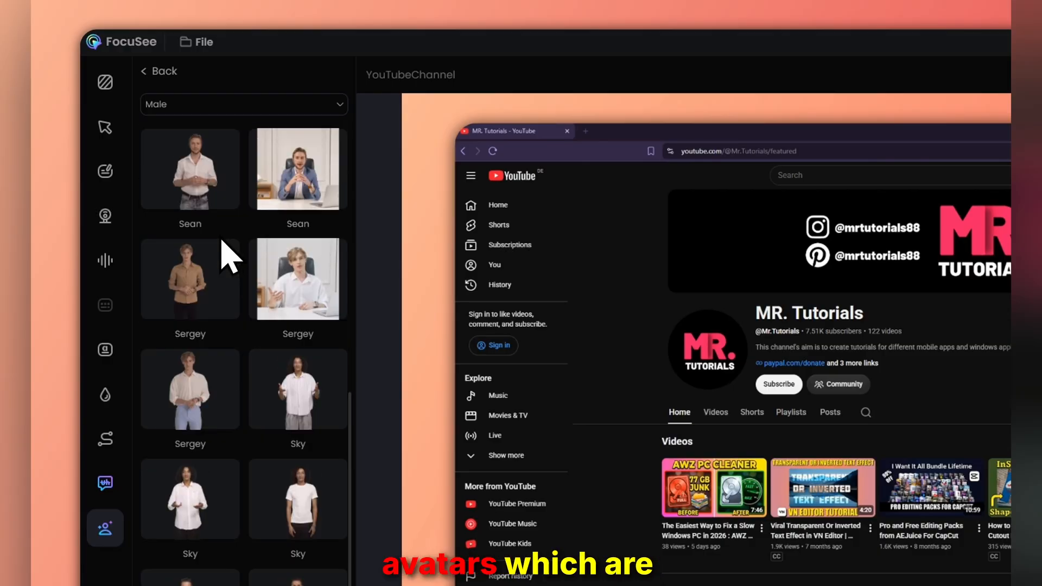
left_click(147, 73)
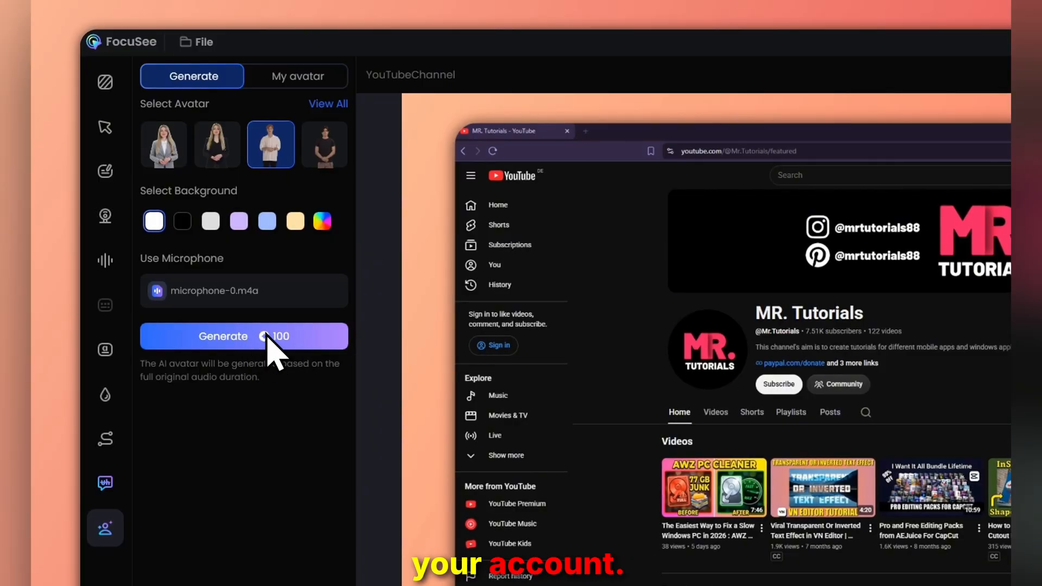
Check the collection of created avatars and generate the selected avatar with a white background using microphone-0.m4a
left_click(293, 84)
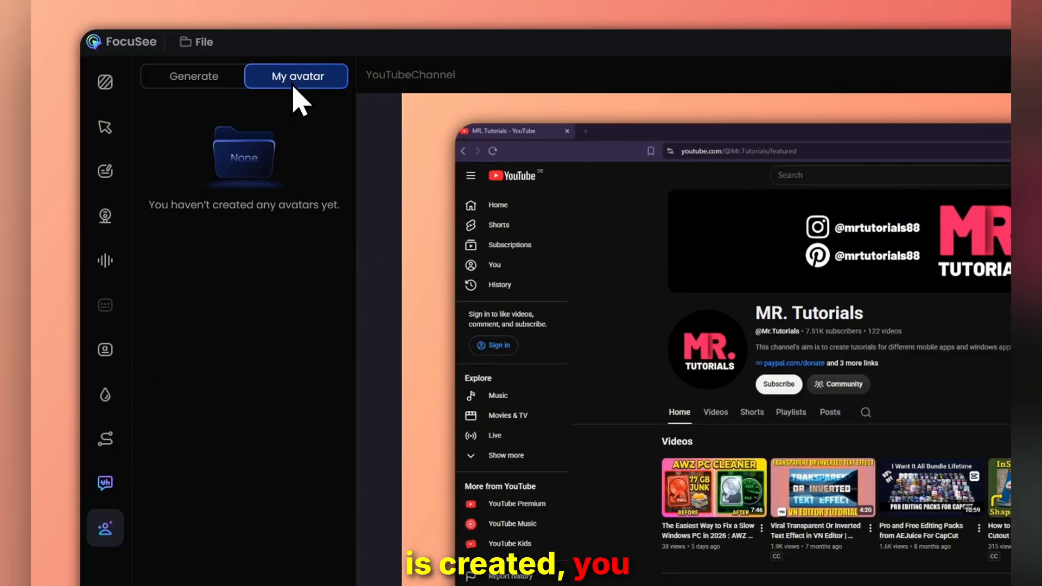
left_click(190, 80)
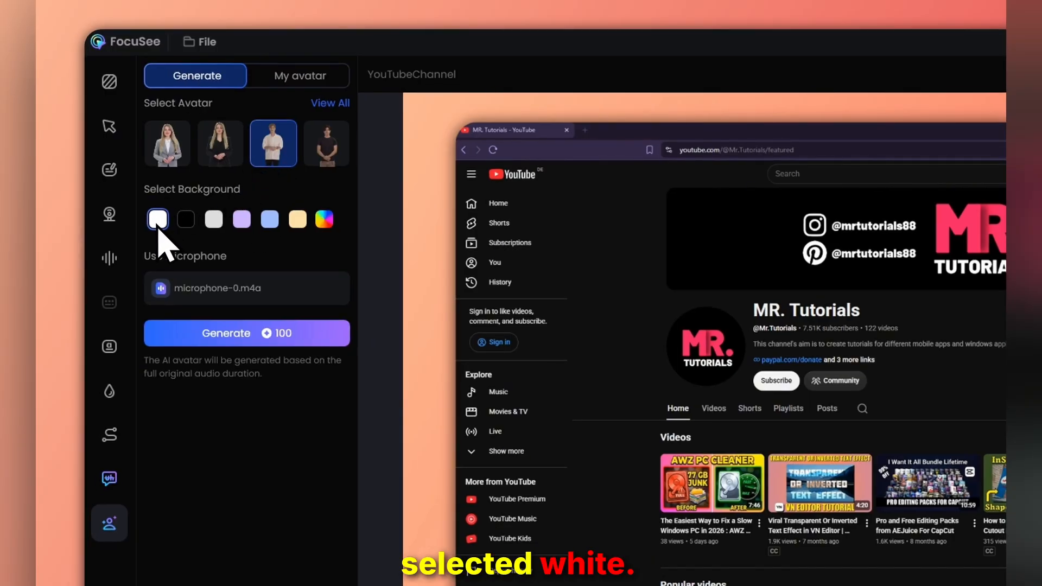
left_click(243, 341)
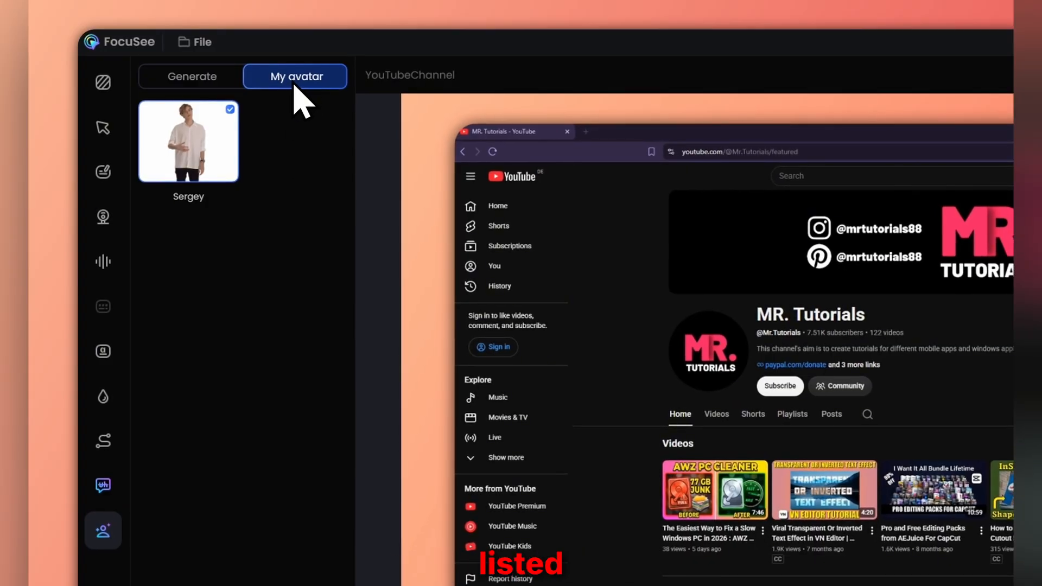
Apply the generated avatar to the camera and turn on Show Camera
left_click(204, 169)
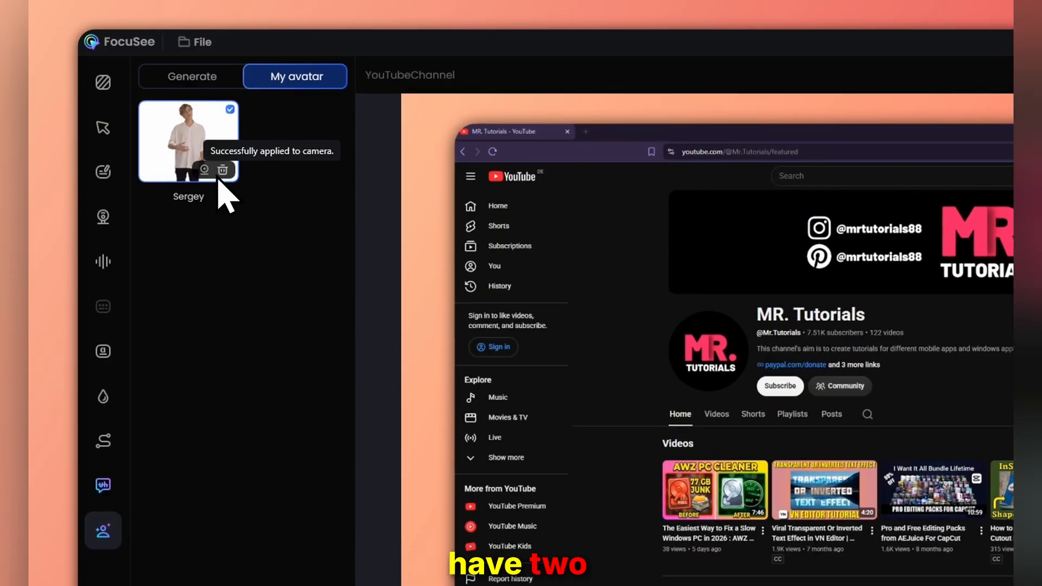
left_click(205, 171)
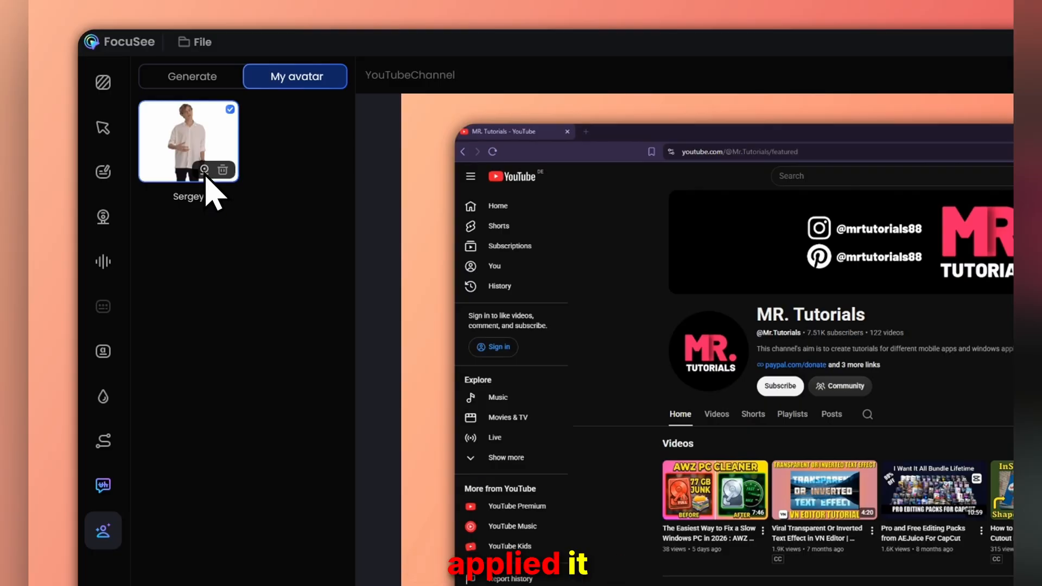
left_click(104, 217)
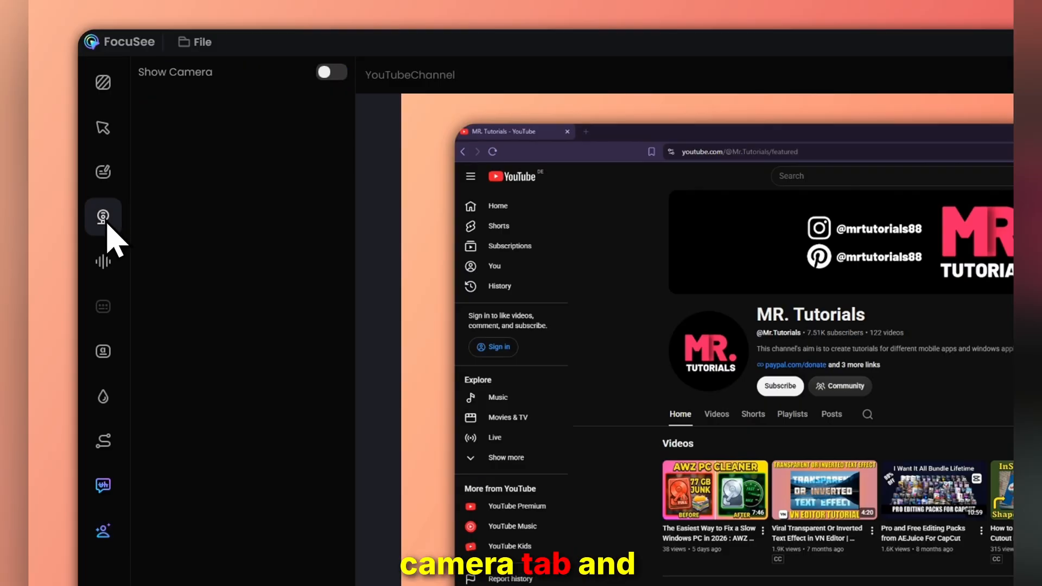
left_click(336, 74)
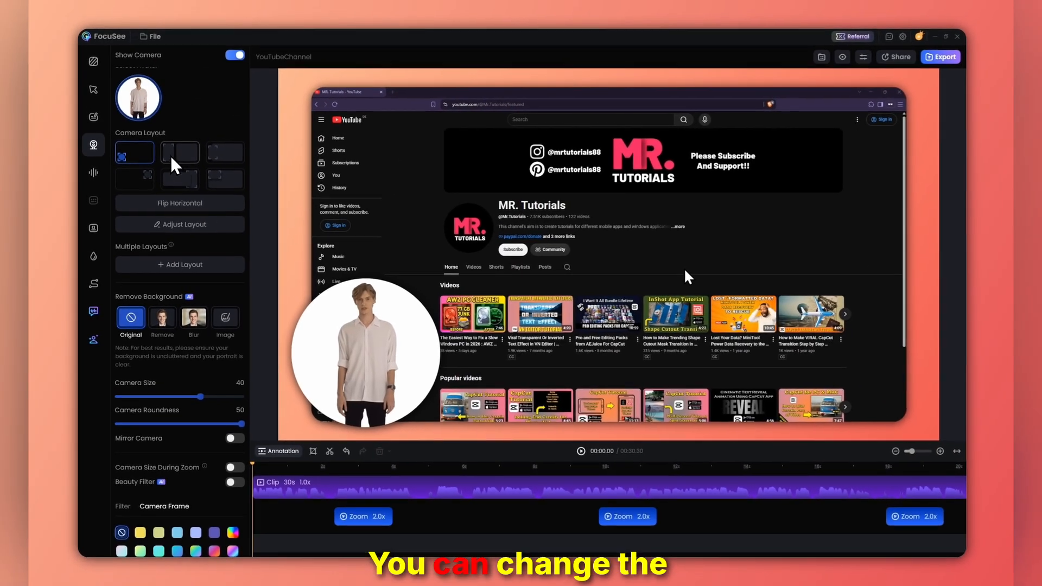
Try several camera layouts, return to the round corner overlay, and flip it horizontally and back
left_click(228, 46)
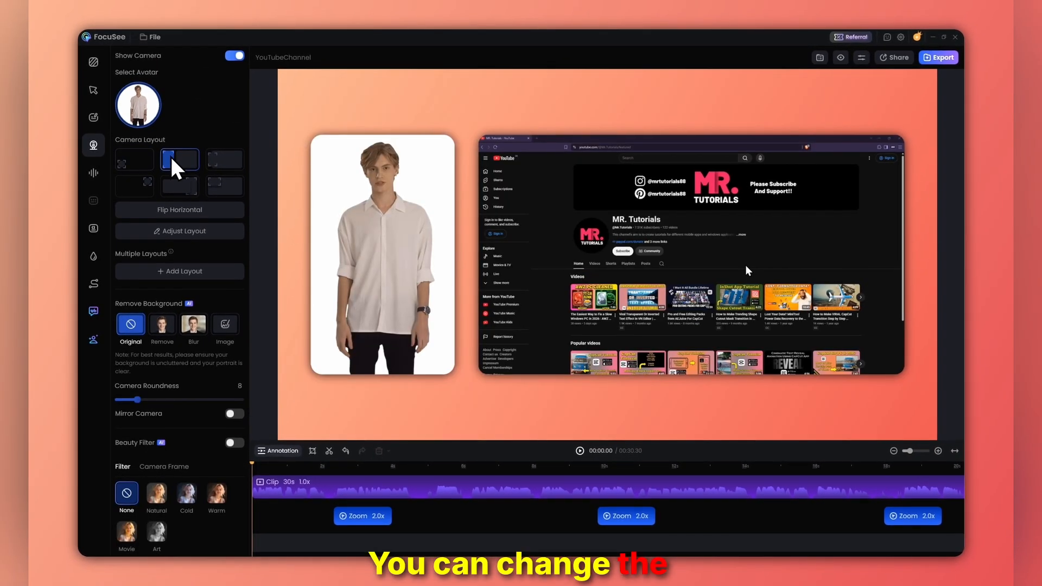
left_click(219, 167)
left_click(221, 168)
left_click(181, 163)
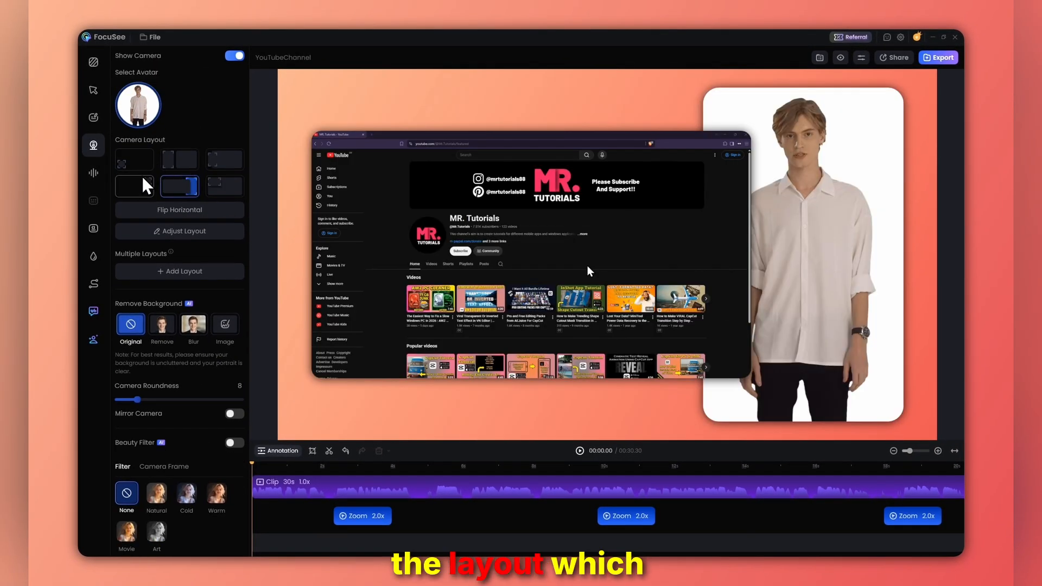
left_click(141, 180)
left_click(138, 134)
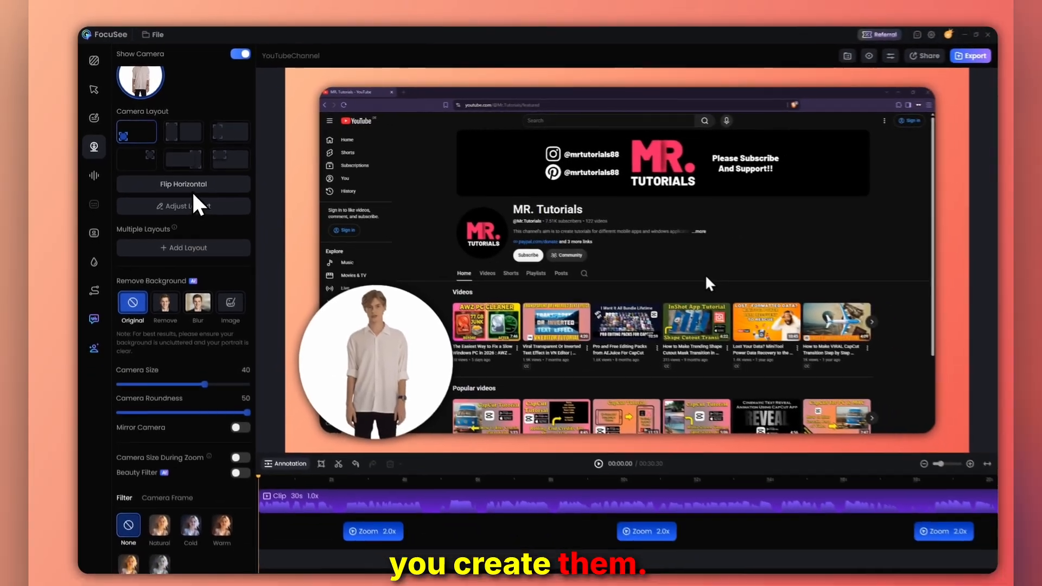
left_click(257, 237)
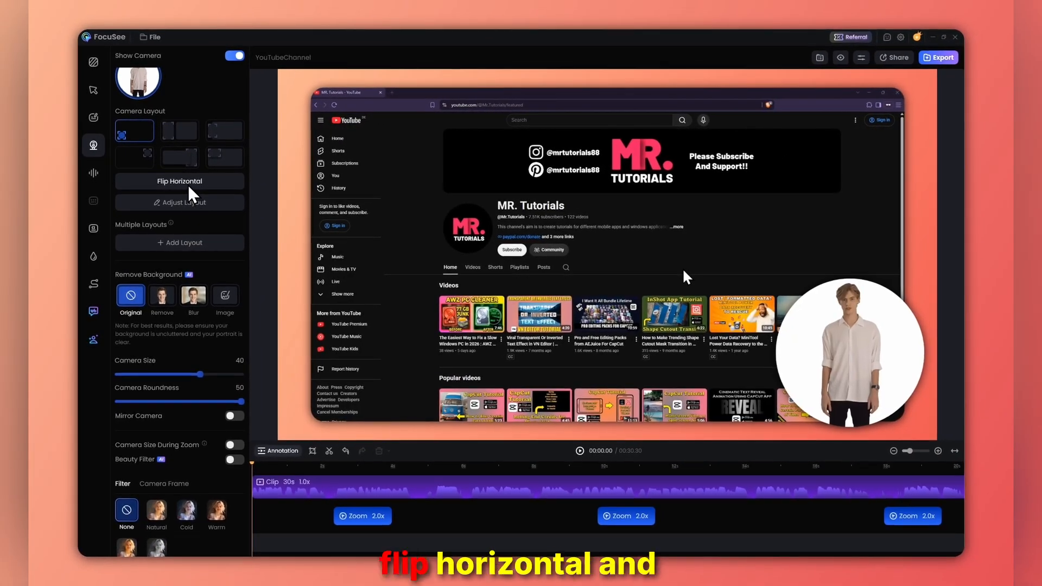
left_click(189, 185)
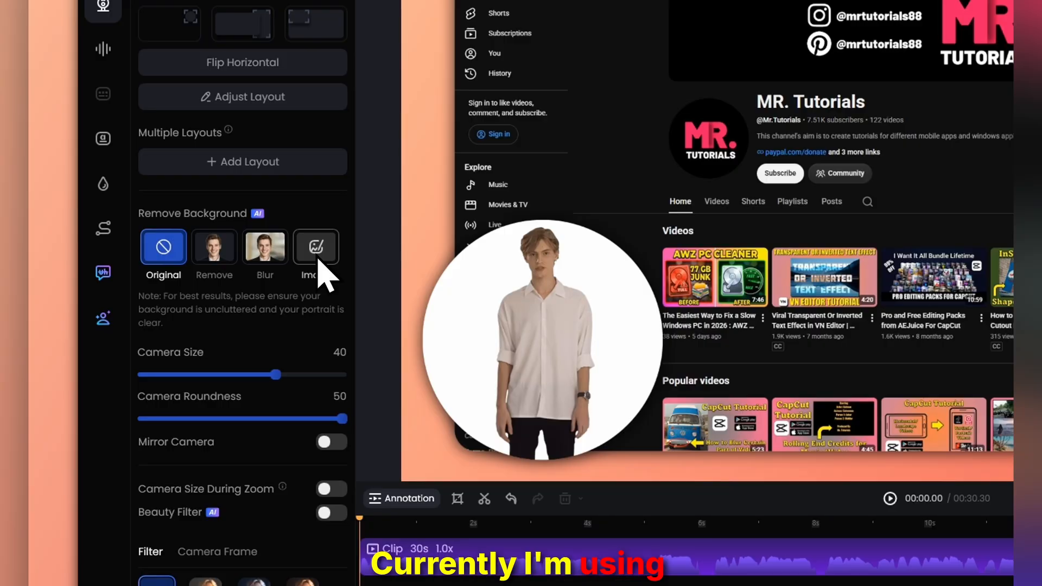
Set the camera size to 33 and try the camera roundness setting, returning to 50
scroll(269, 307, "down", 1)
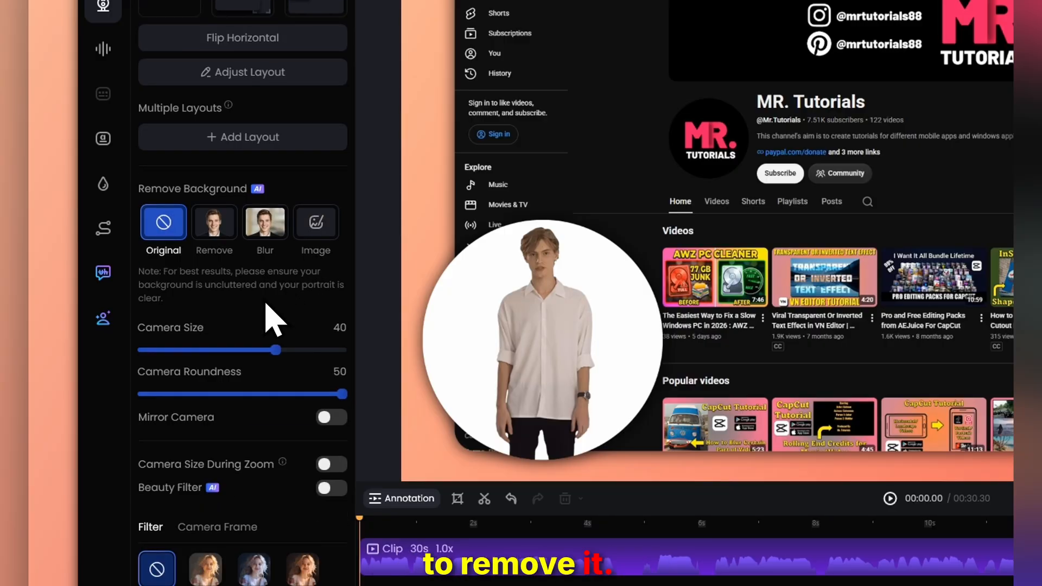
left_click_drag(276, 350, 228, 356)
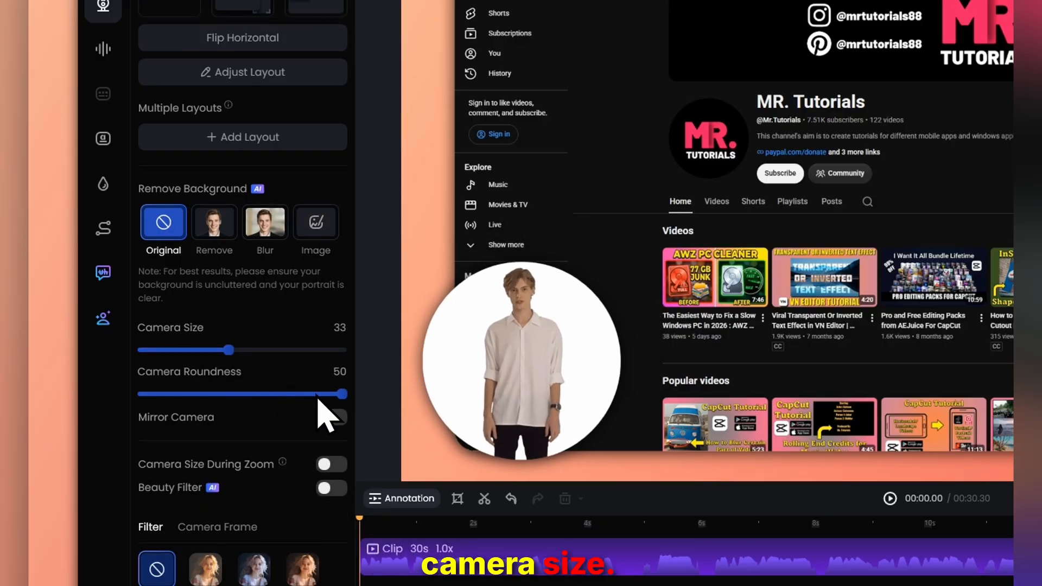
left_click_drag(341, 394, 364, 406)
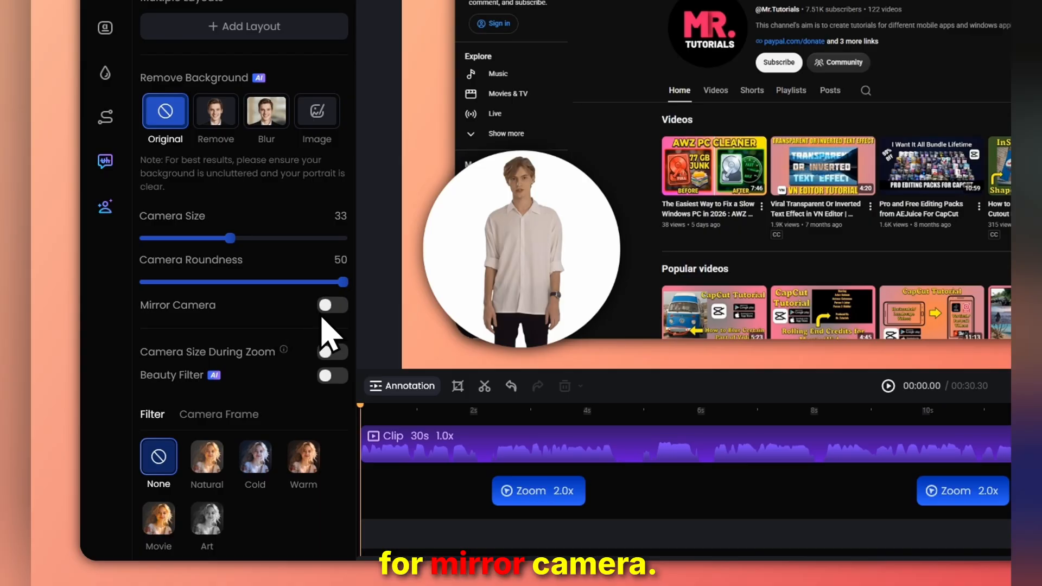
Try turning on Mirror Camera for the avatar and turn it back off
left_click(342, 307)
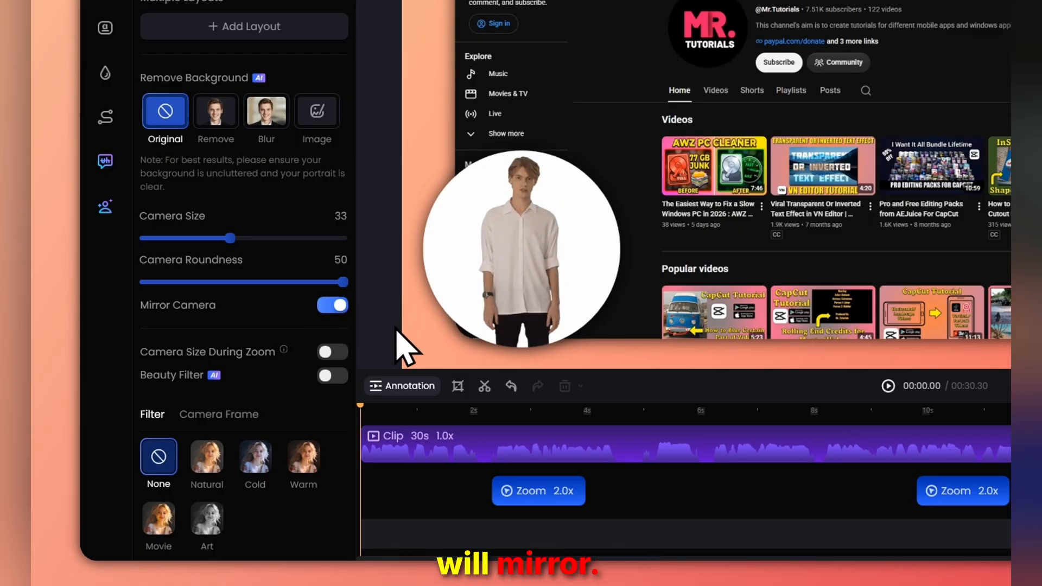
left_click(334, 306)
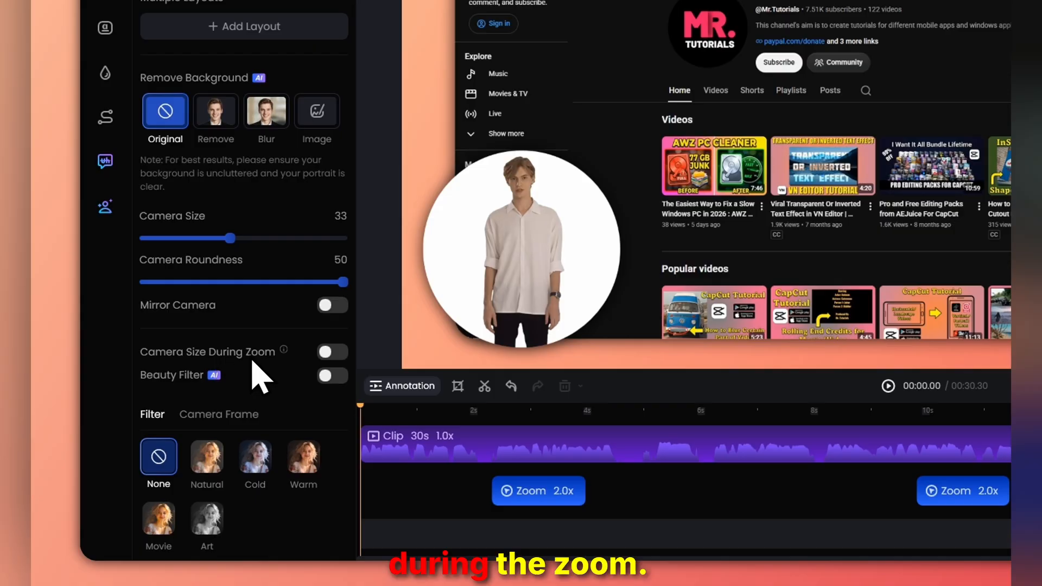
Turn on Camera Size During Zoom and preview its effect by playing the video from about 2 seconds through the first zoom
left_click(334, 354)
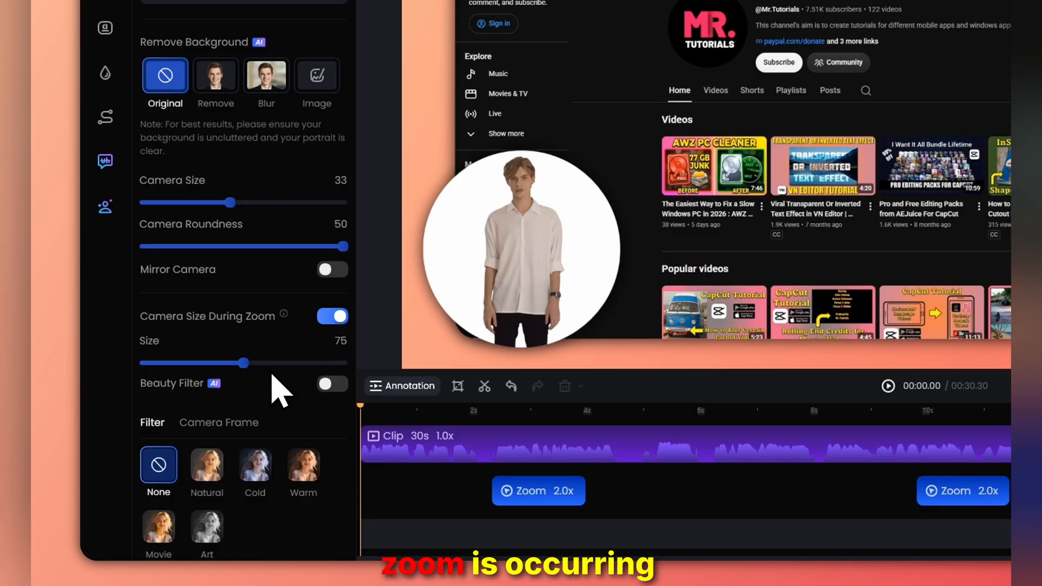
left_click(517, 429)
left_click_drag(520, 427, 479, 418)
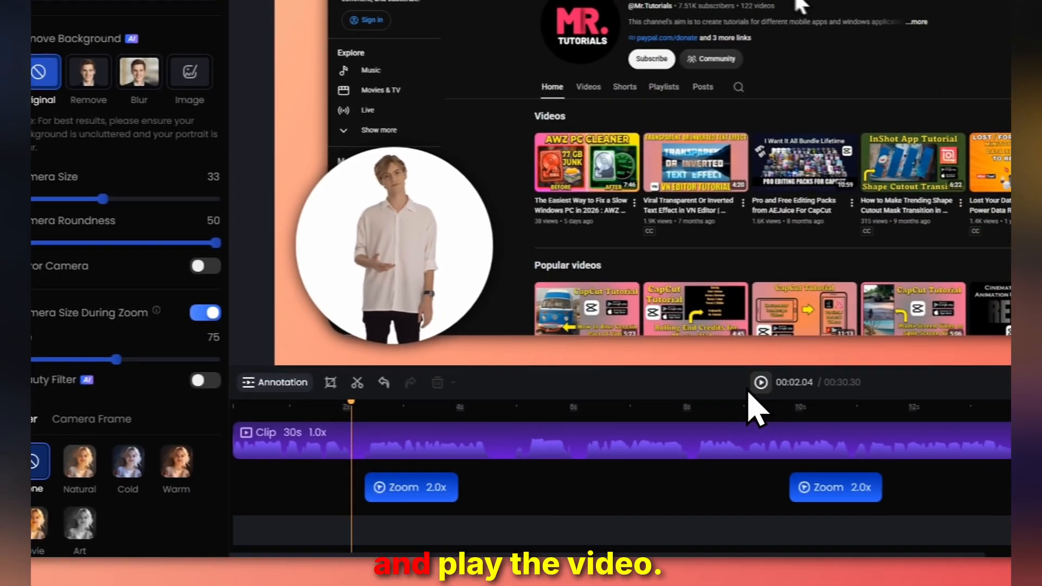
left_click(889, 386)
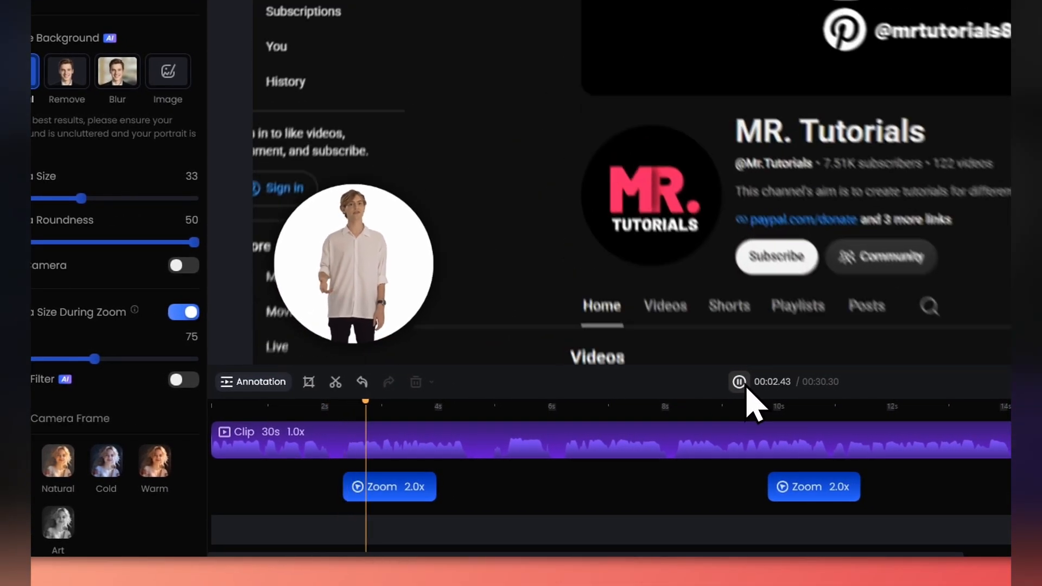
left_click(741, 382)
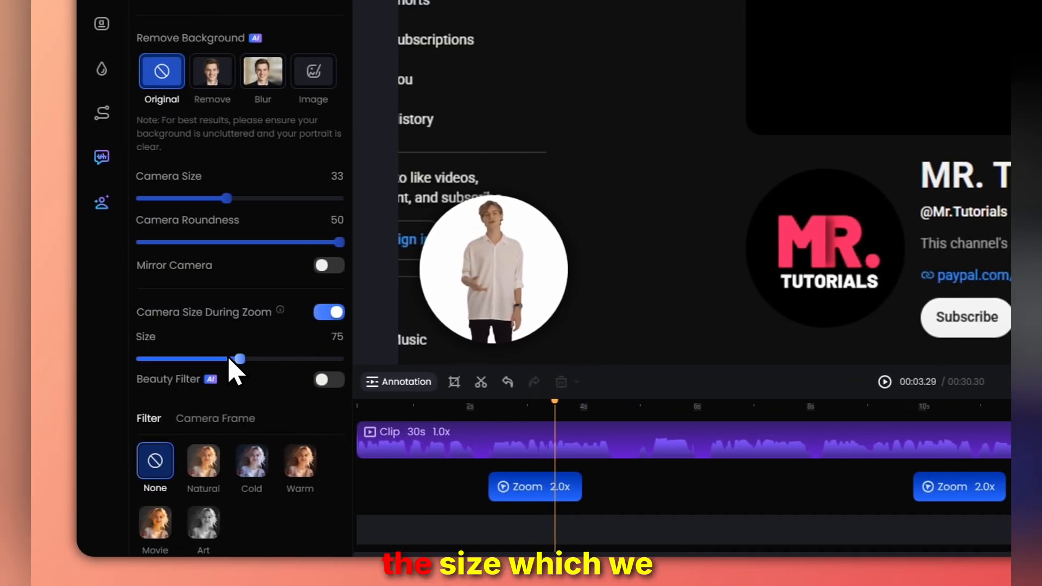
Try adjusting the camera size used during zooms, and turn off Camera Size During Zoom
left_click_drag(95, 358, 93, 360)
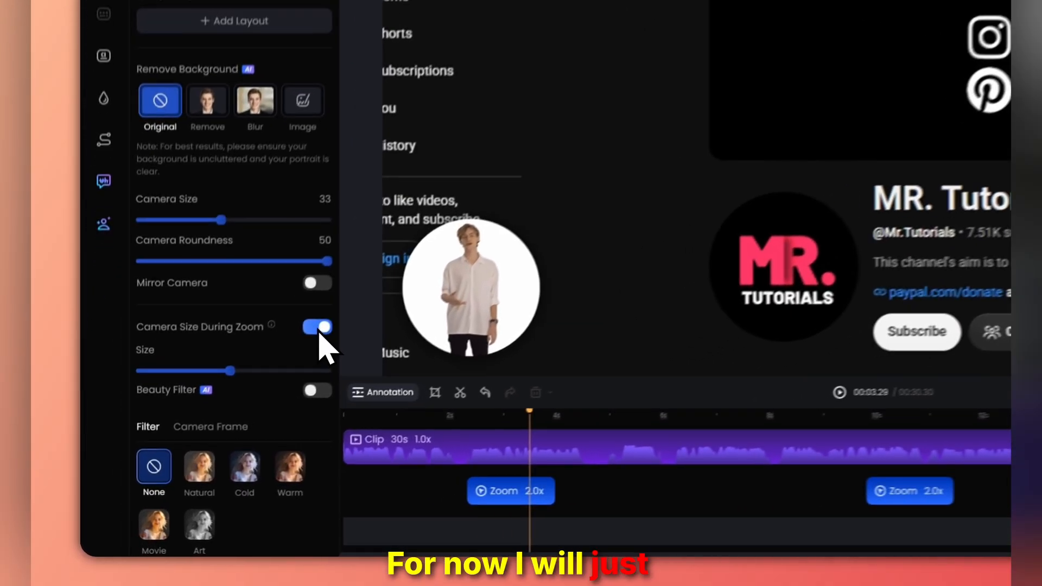
left_click(236, 405)
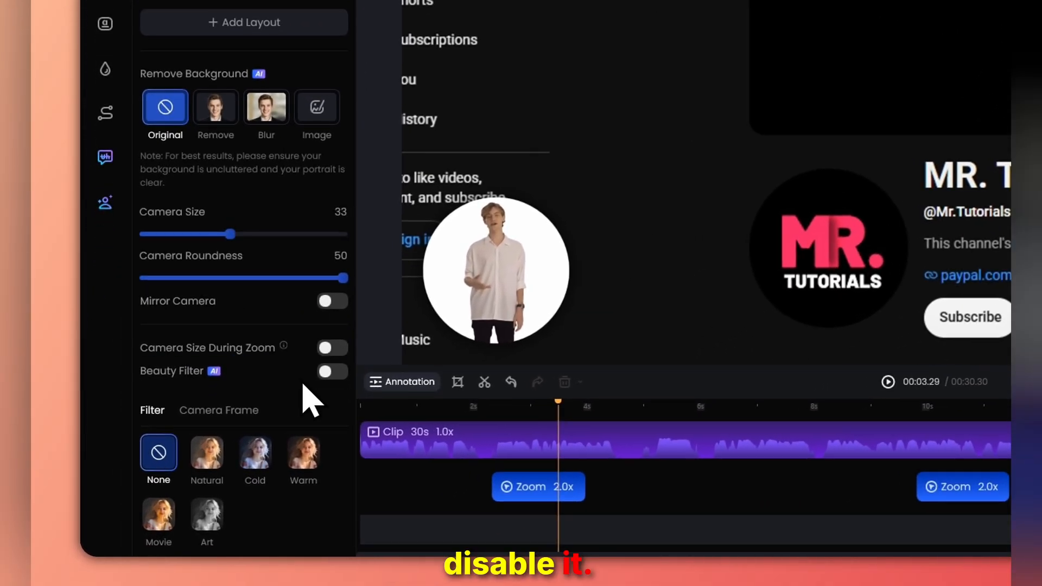
Try the AI Beauty Filter at a lower intensity, turn it back off, and view the camera frame colors before returning to the filters
left_click(334, 372)
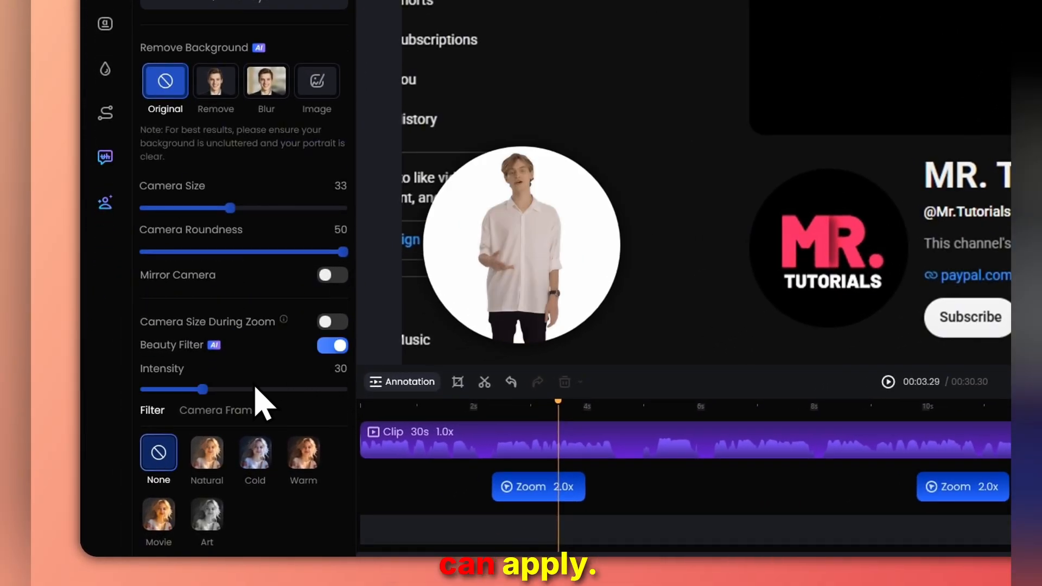
left_click_drag(202, 389, 181, 389)
left_click(332, 345)
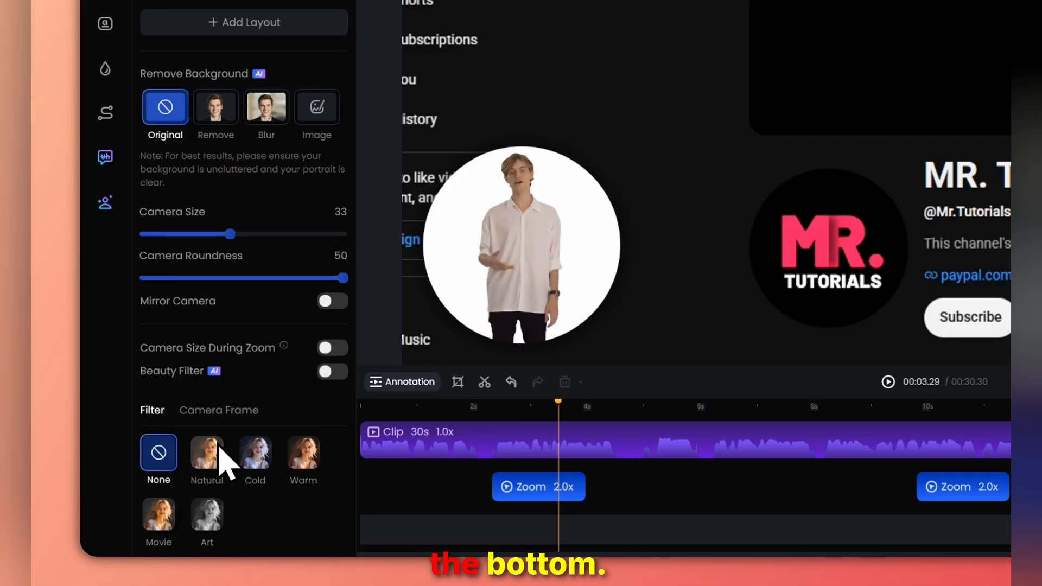
left_click(230, 411)
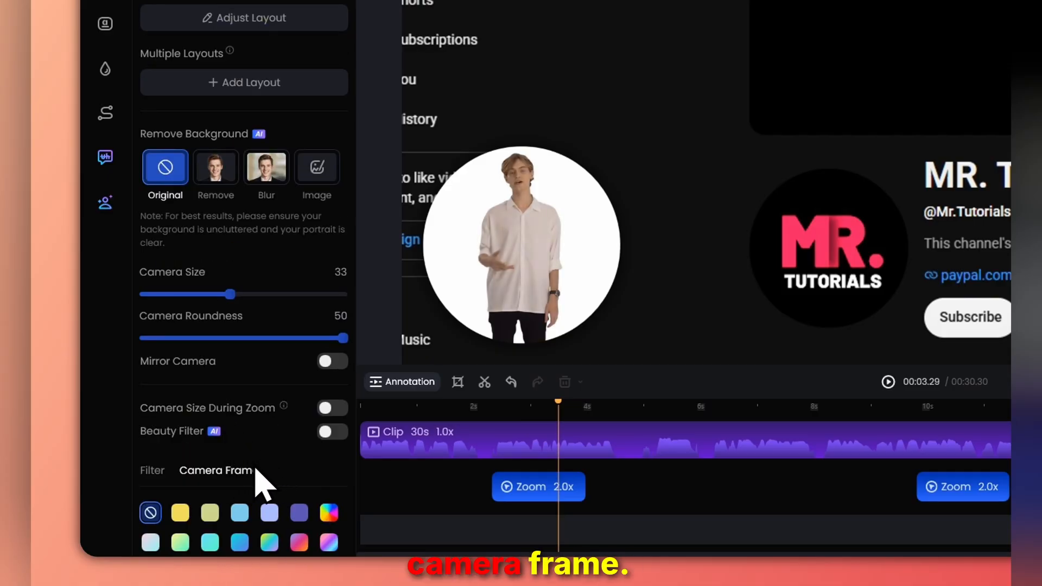
left_click(151, 470)
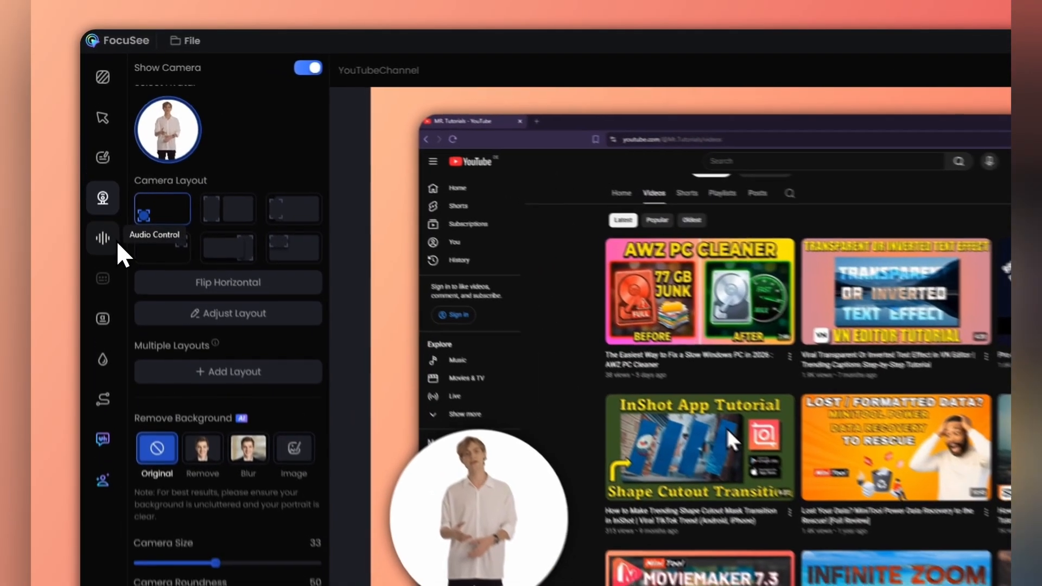
In the microphone audio settings, try Mute and a Volume Enhancement of 2.0X, returning the volume to 1.0X
left_click(96, 172)
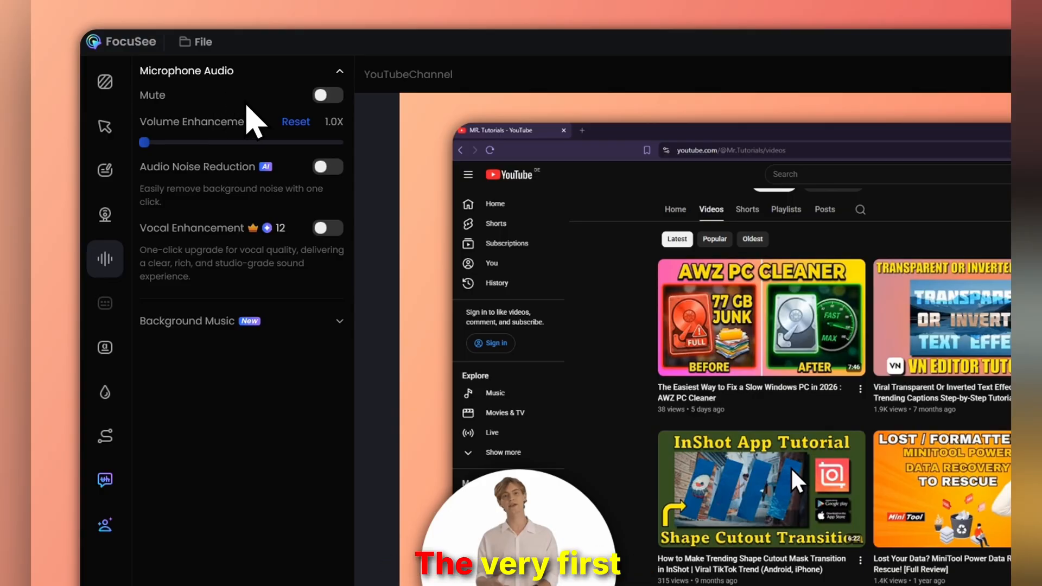
left_click(332, 98)
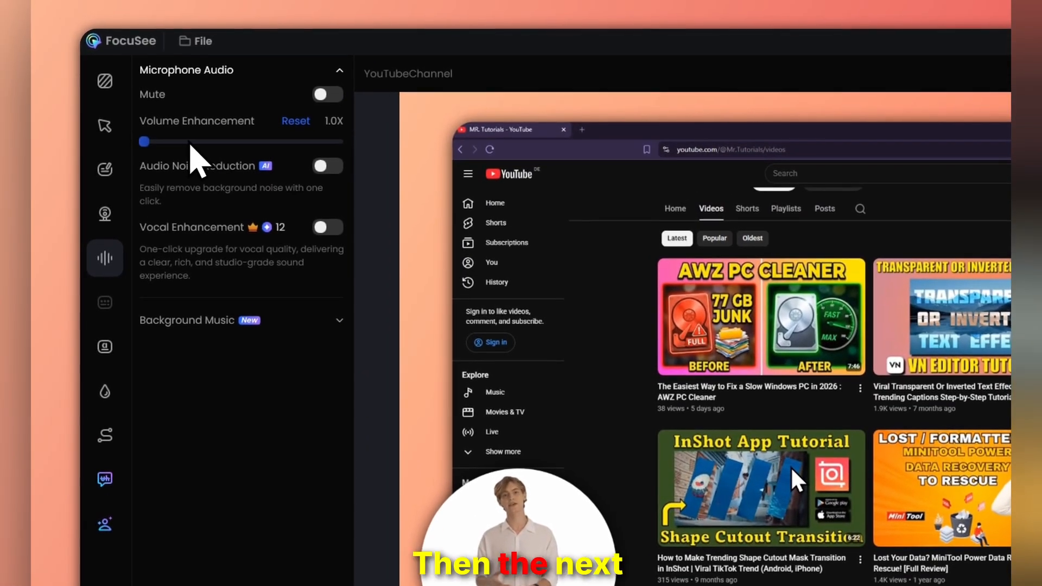
left_click_drag(143, 142, 242, 153)
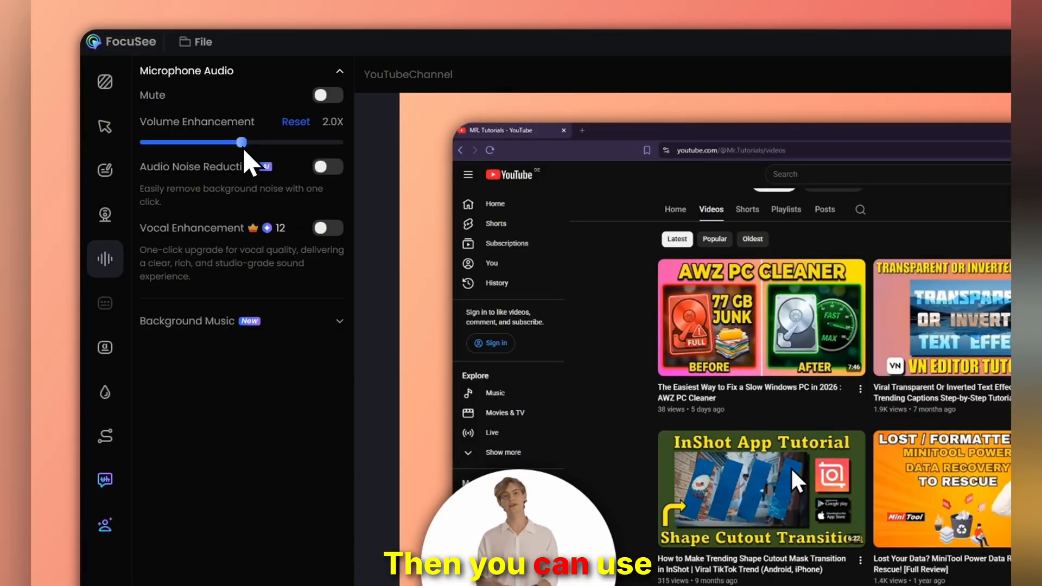
left_click_drag(243, 152, 145, 143)
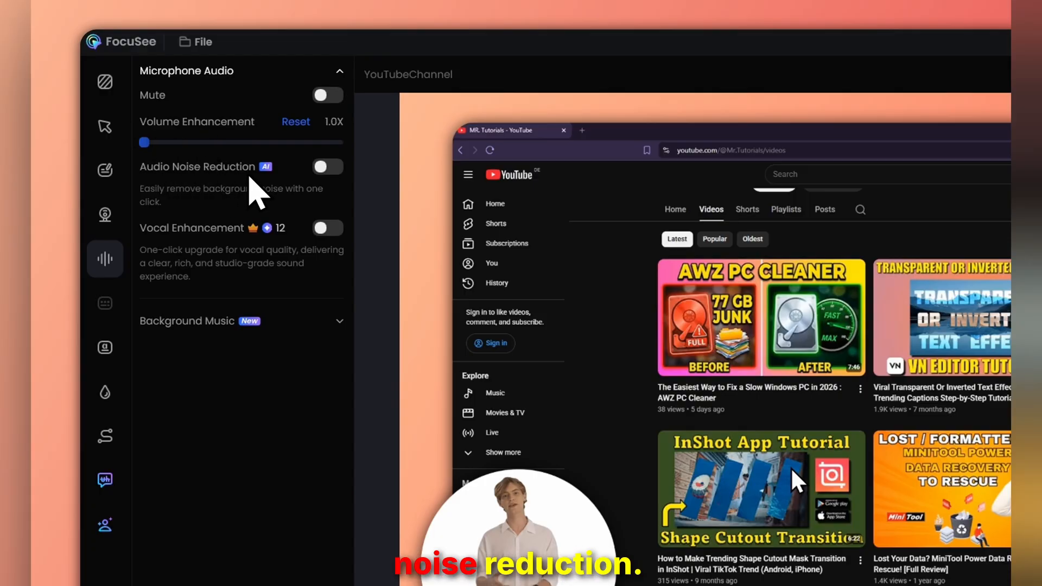
Turn on AI Audio Noise Reduction for the microphone audio and look at the Vocal Enhancement option's credit cost
left_click(333, 167)
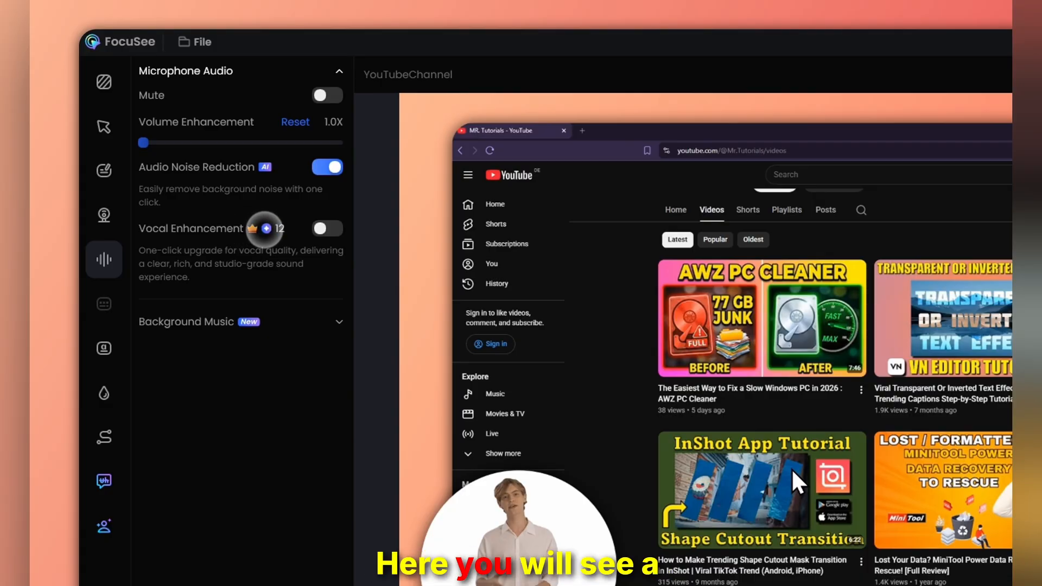
mouse_move(266, 228)
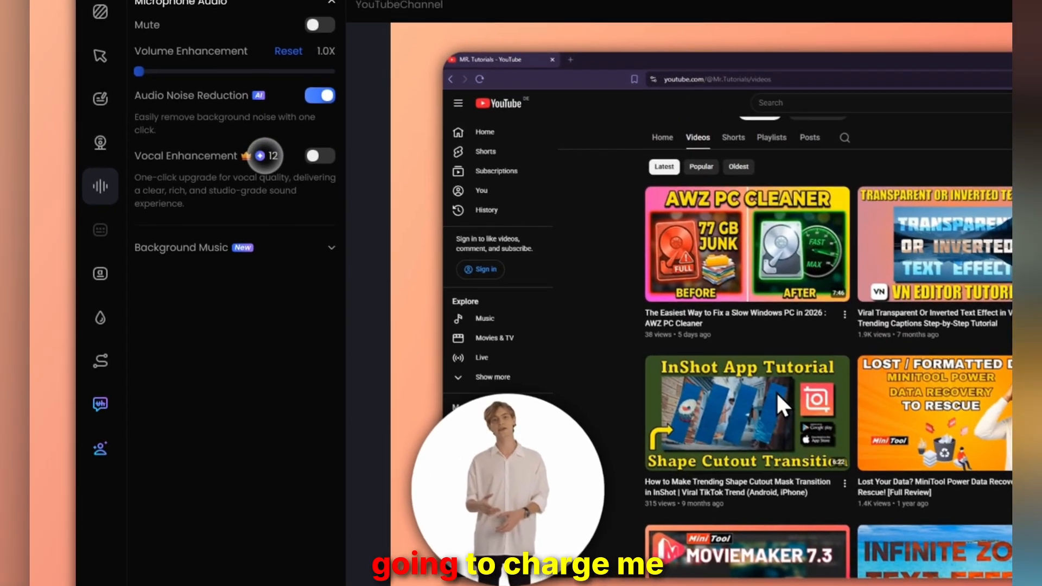
mouse_move(264, 156)
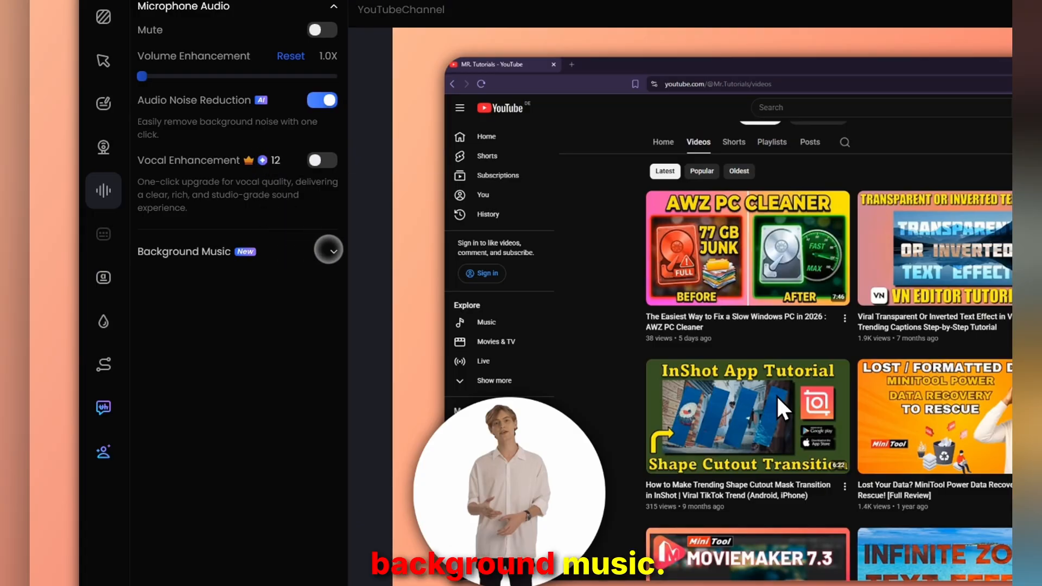
Expand Background Music and browse the Business, Tech and Chill tracks, returning to the Focus category
left_click(329, 250)
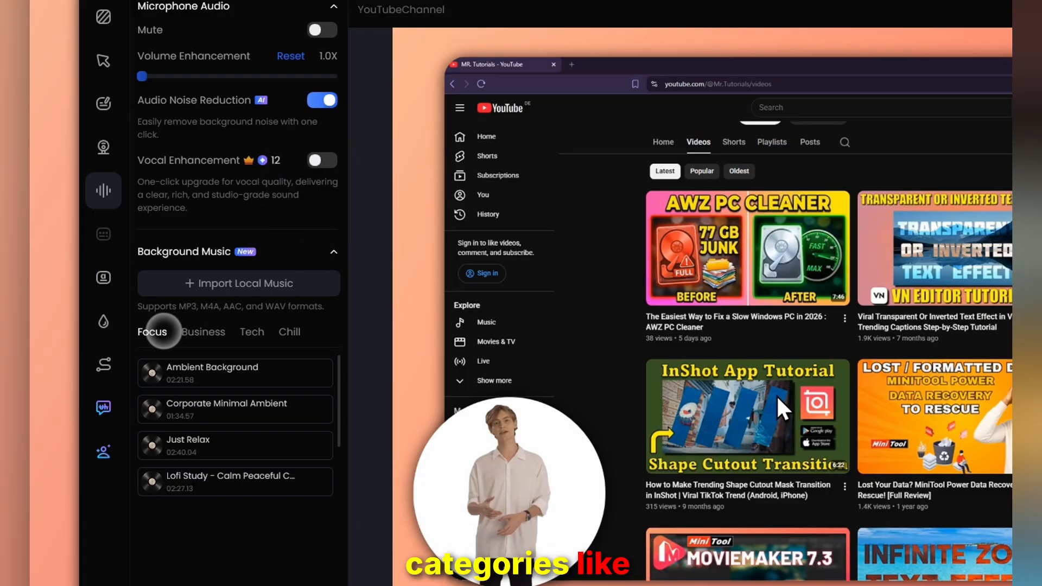
left_click(203, 331)
left_click(252, 331)
left_click(289, 332)
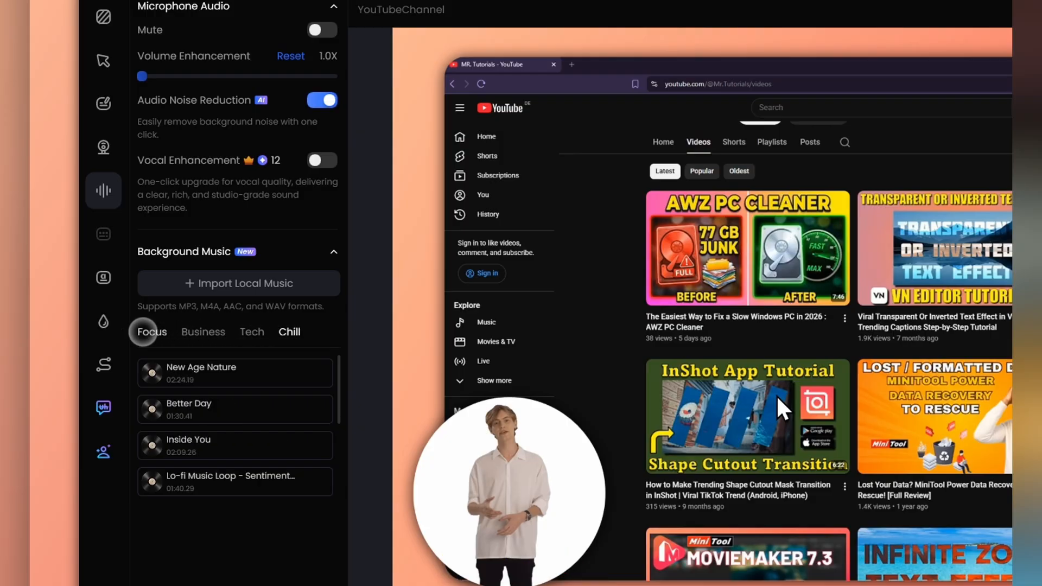
left_click(152, 332)
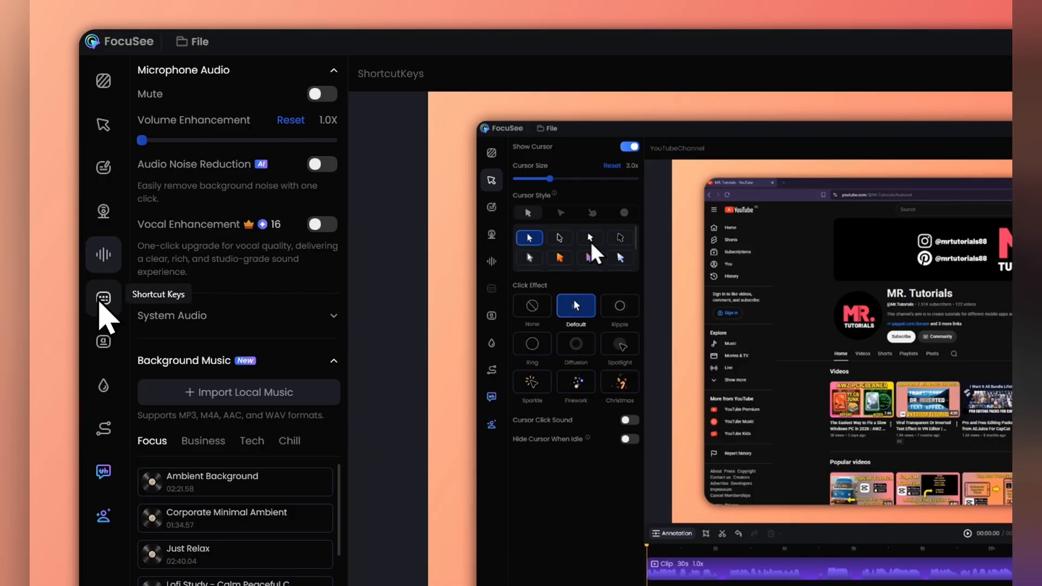
Try the other shortcut key display styles, return to the black one, and turn Display Single Shortcut Key on and back off
left_click(101, 300)
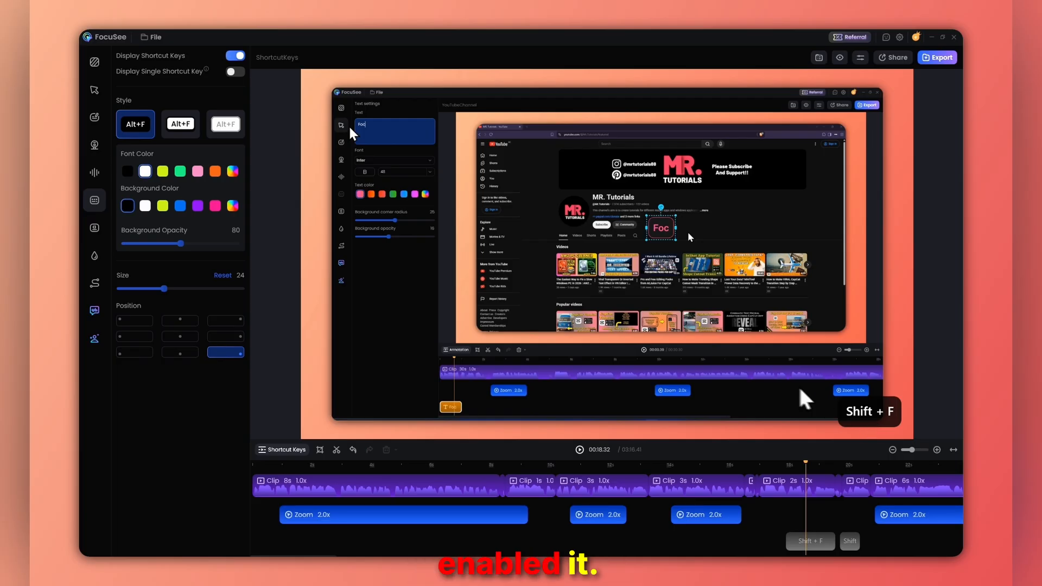
left_click(181, 126)
left_click(227, 130)
left_click(138, 130)
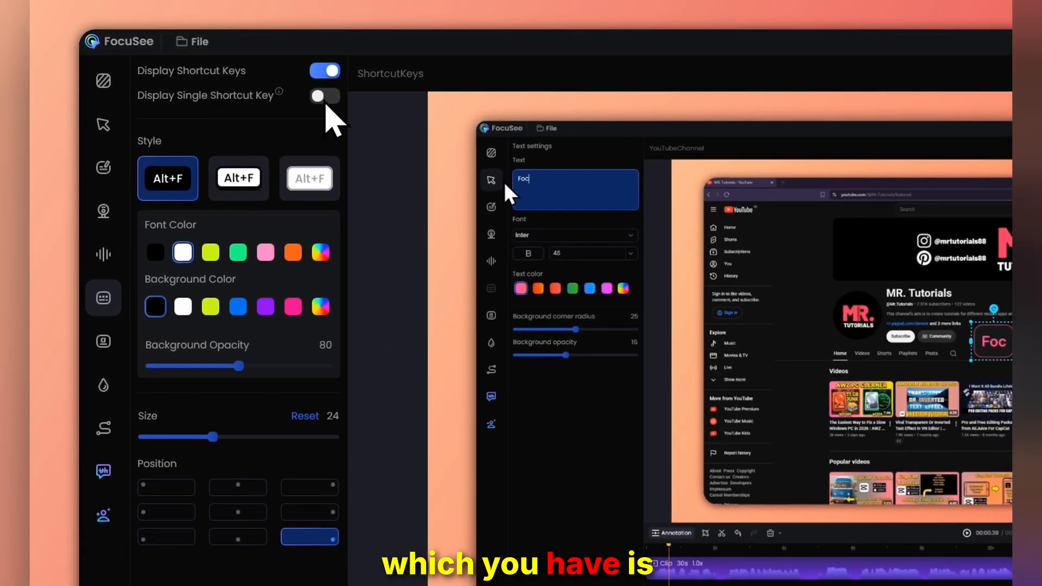
left_click(238, 75)
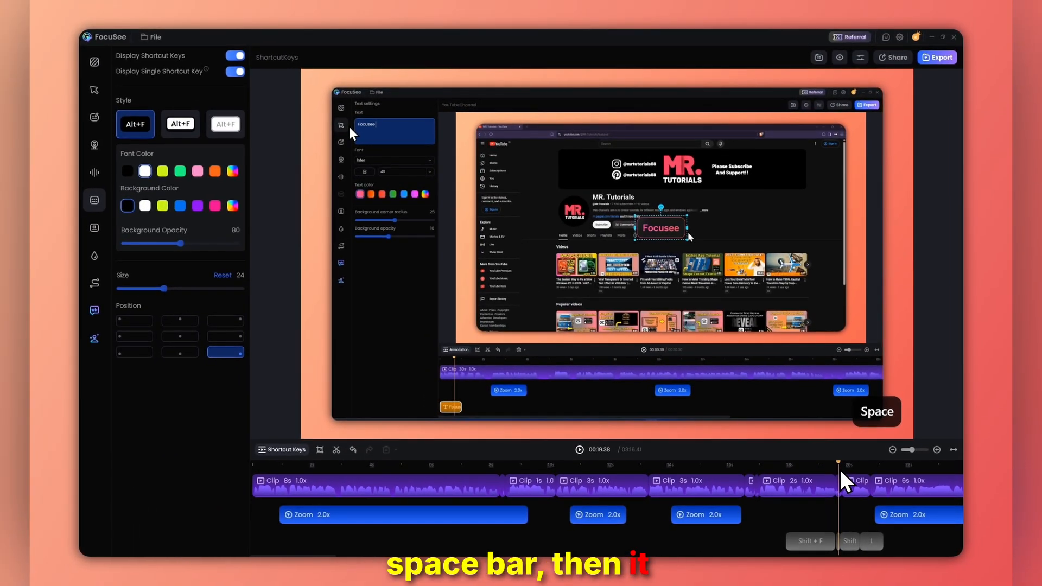
left_click(234, 72)
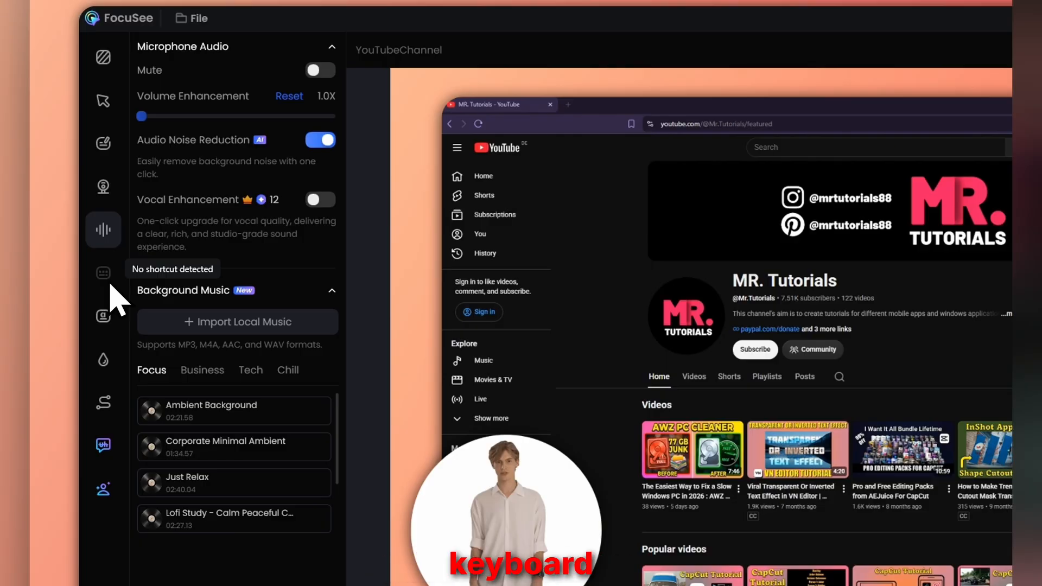
Open the Local Model for subtitles and switch between the Nano, Basic and Pro models, ending on Nano
left_click(103, 315)
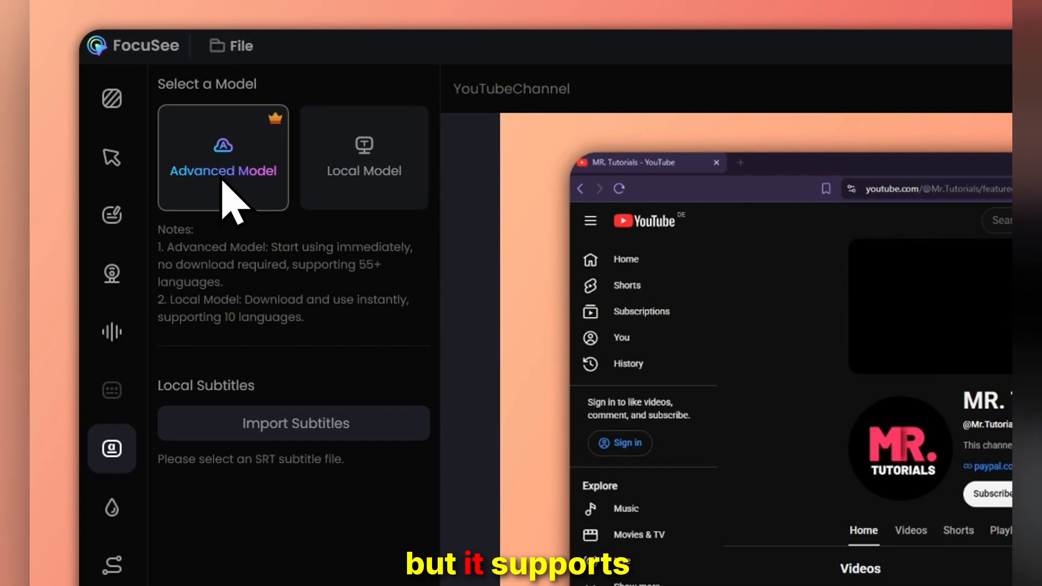
left_click(327, 187)
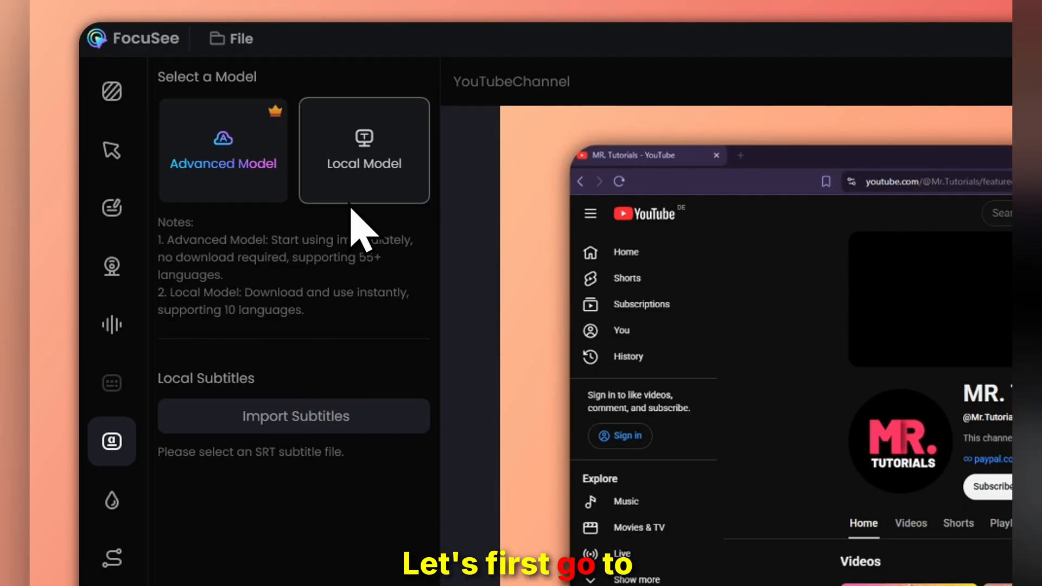
left_click(379, 171)
left_click(295, 160)
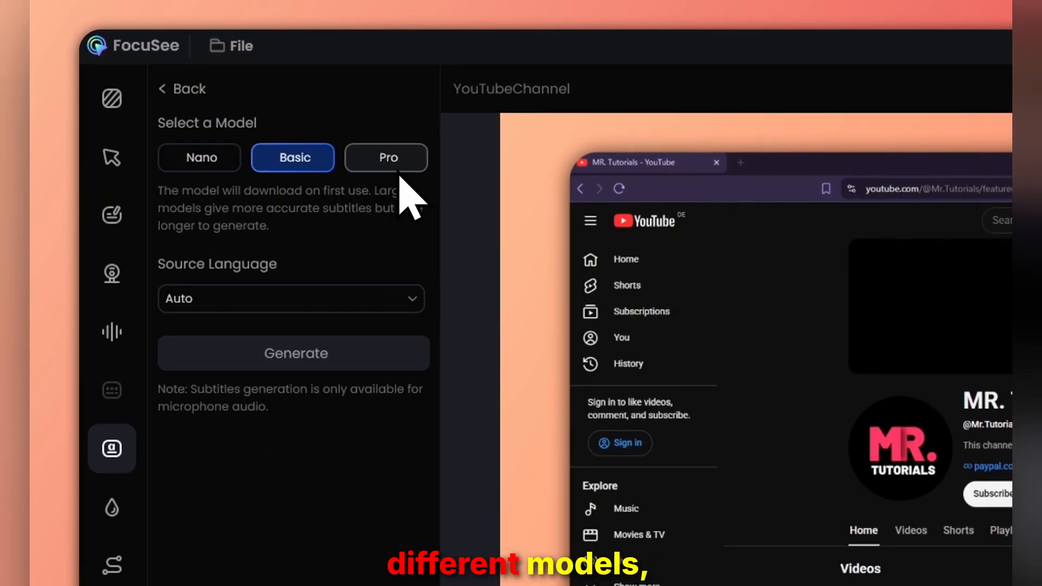
left_click(400, 169)
left_click(221, 162)
left_click(311, 167)
left_click(217, 155)
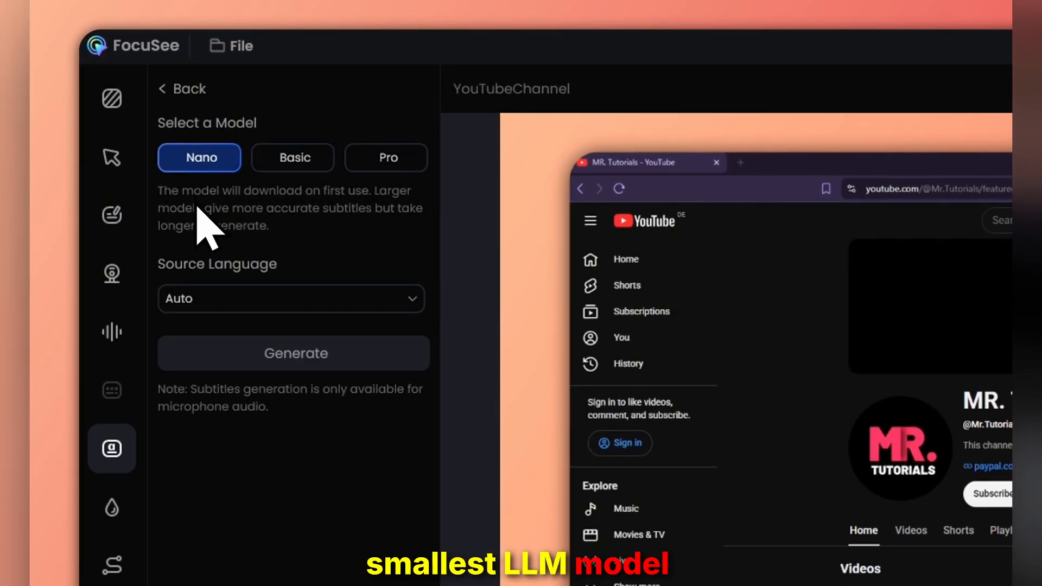
left_click(406, 166)
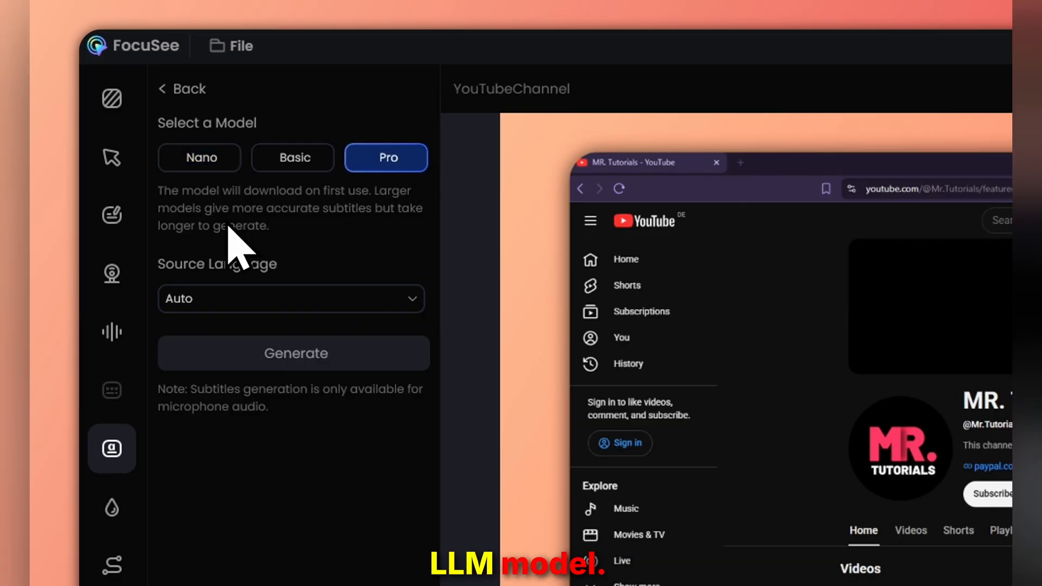
left_click(205, 164)
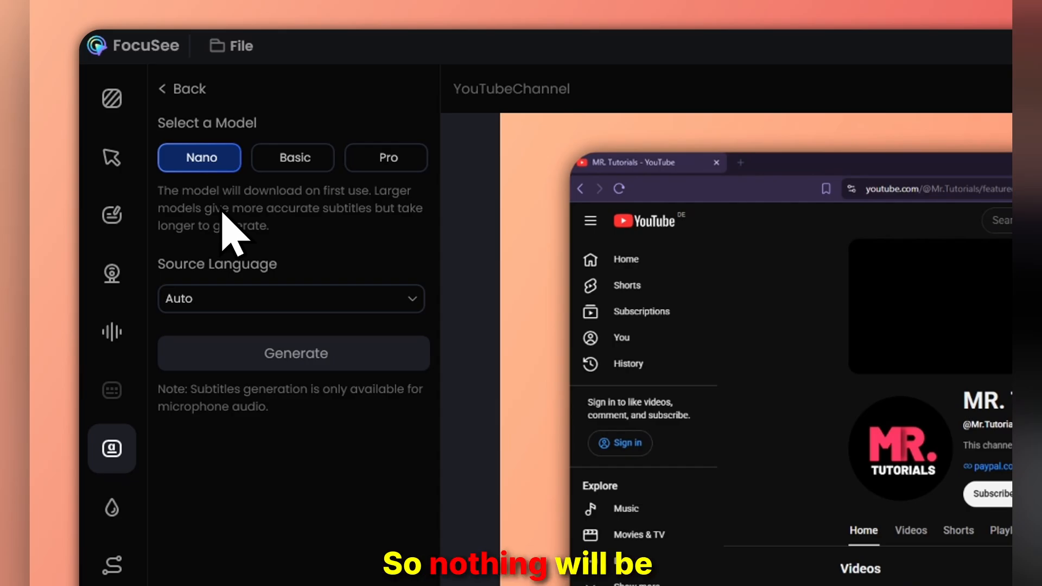
View the Local Model's source languages, keep Auto, and return to the subtitle model selection
left_click(220, 305)
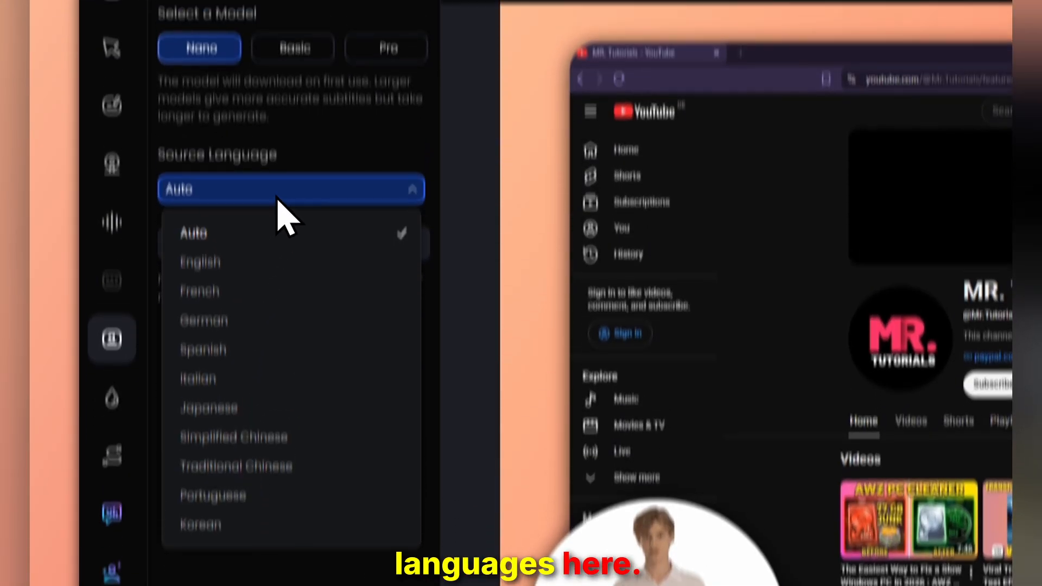
left_click(275, 104)
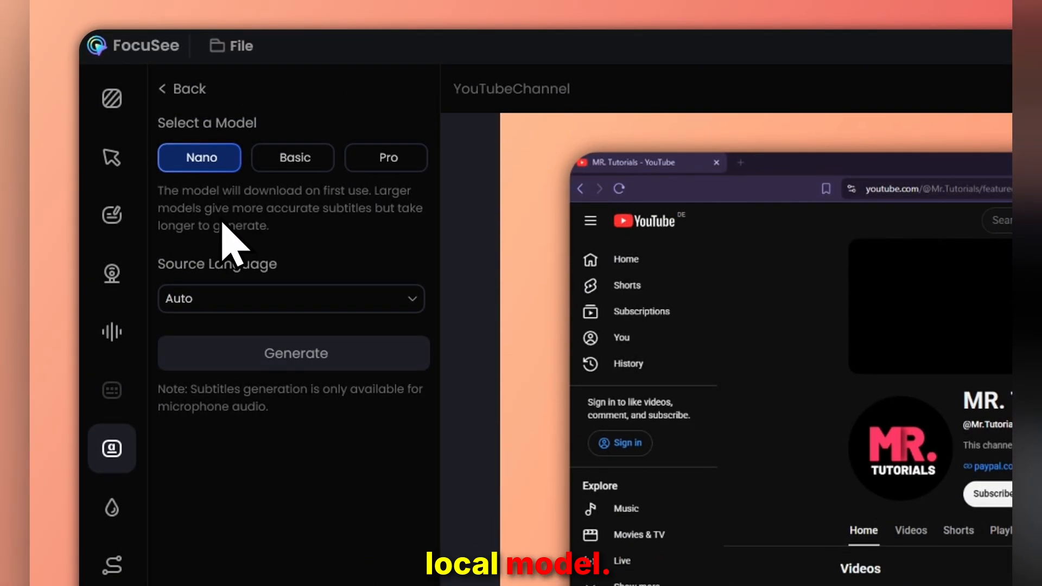
left_click(179, 90)
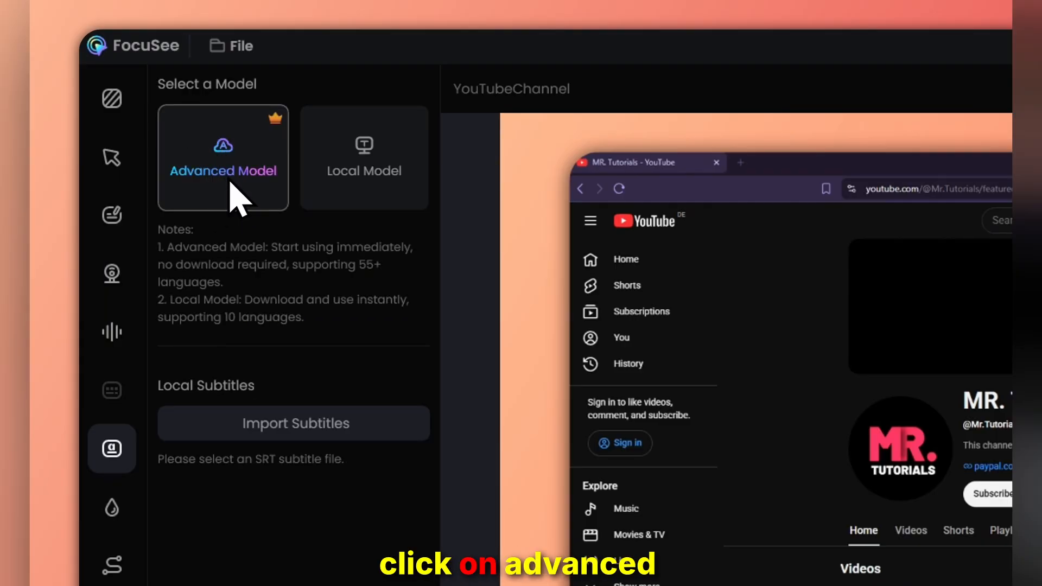
Choose the Advanced Model, look through its source languages, and generate the subtitles with the source language set to Auto
left_click(237, 198)
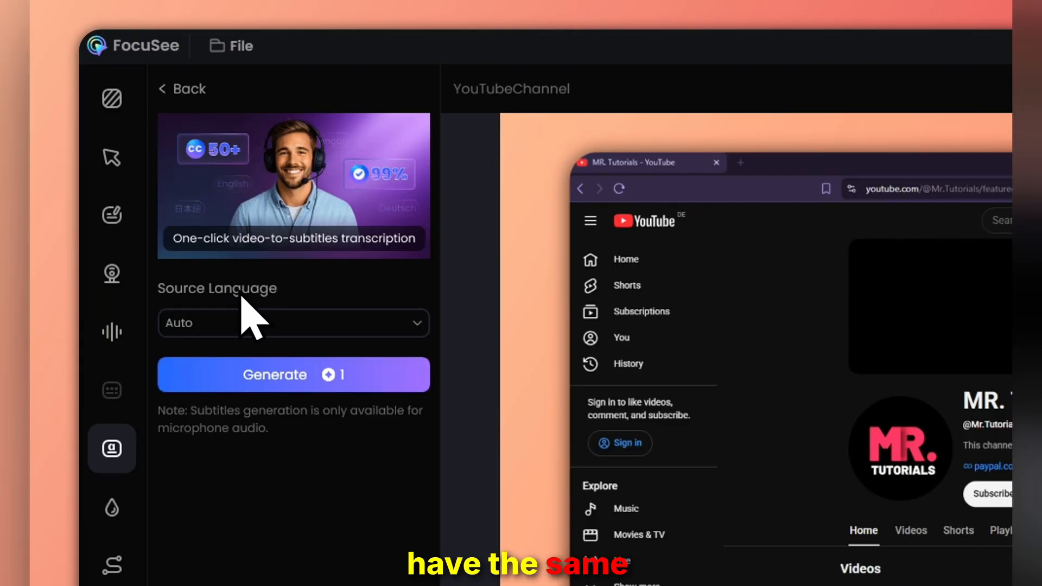
left_click(252, 325)
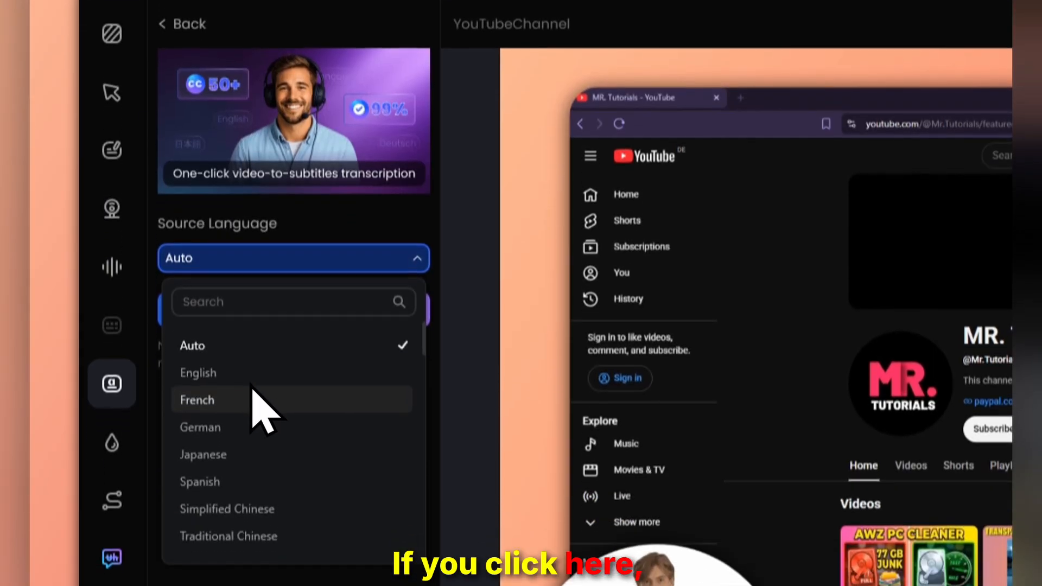
scroll(252, 465, "down", 5)
scroll(249, 386, "down", 9)
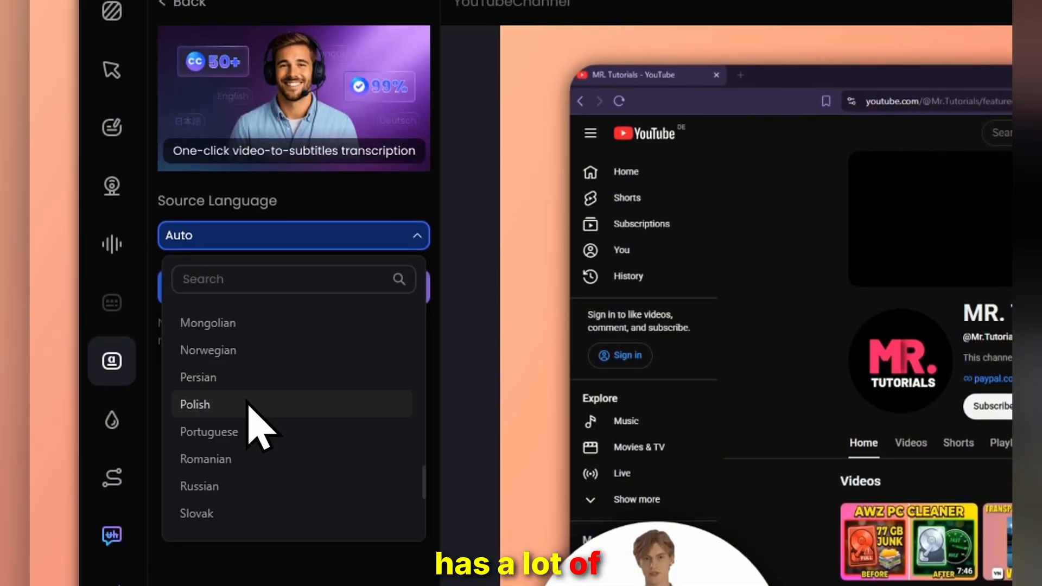
scroll(251, 423, "up", 4)
scroll(261, 450, "up", 10)
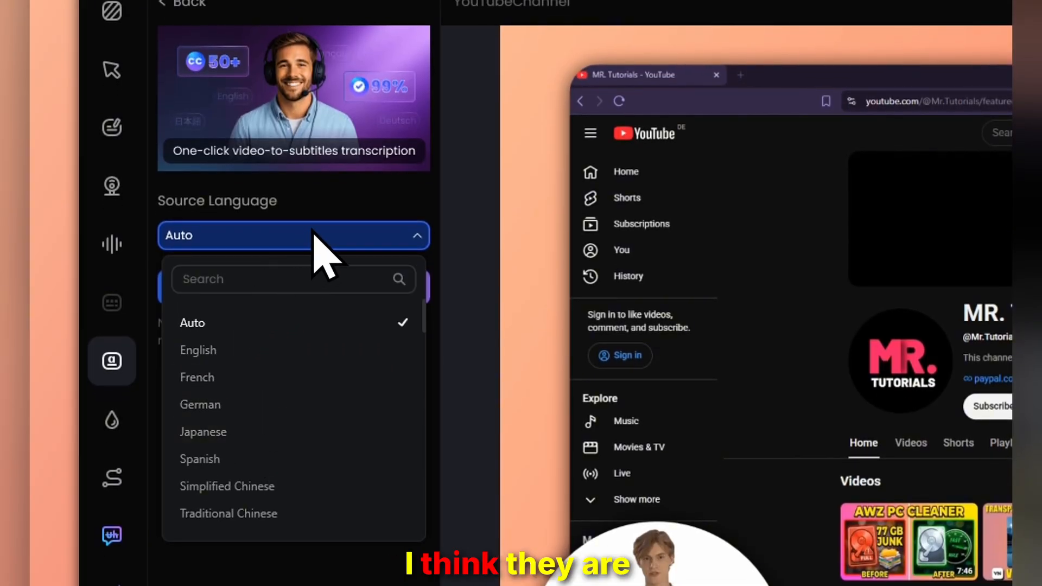
left_click(332, 235)
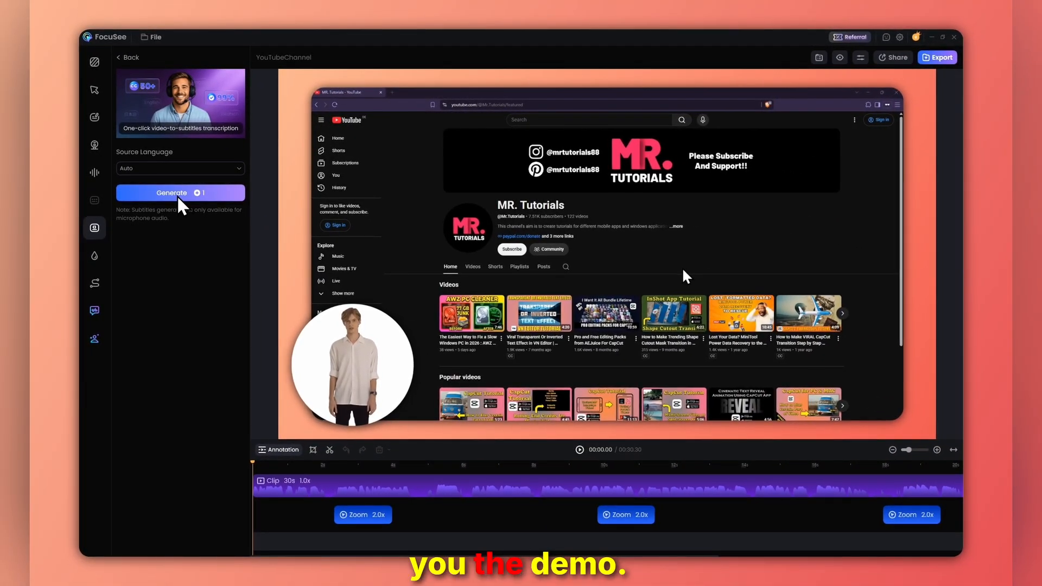
left_click(176, 194)
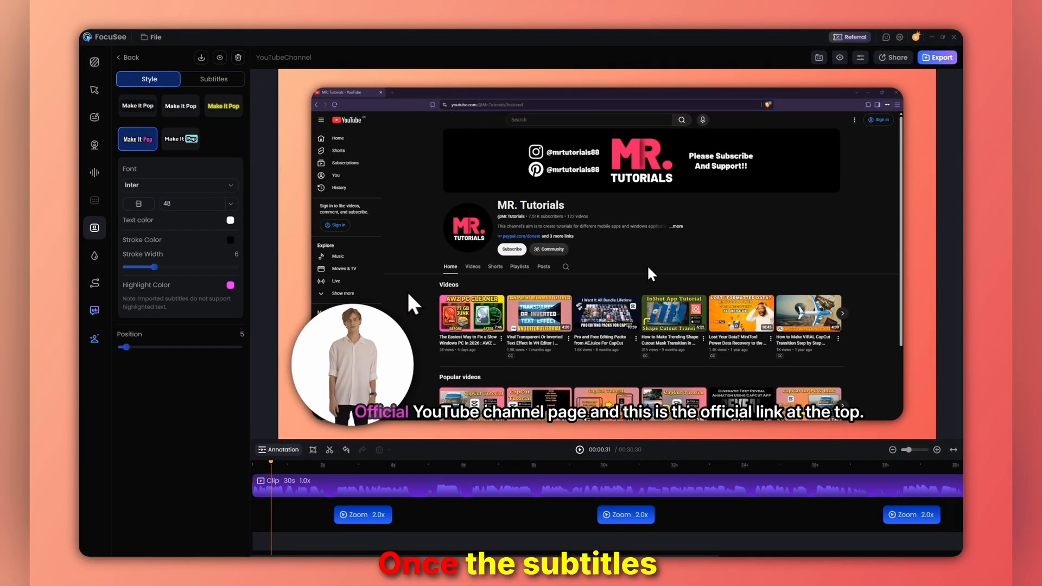
View the generated subtitle list and the subtitle style options, ending on the subtitle list
left_click(215, 80)
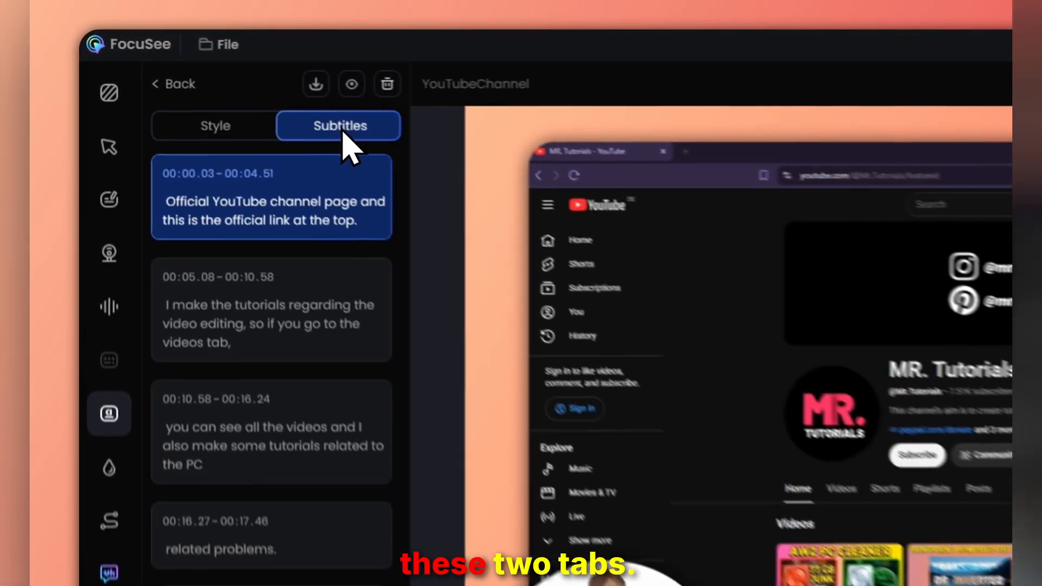
left_click(145, 79)
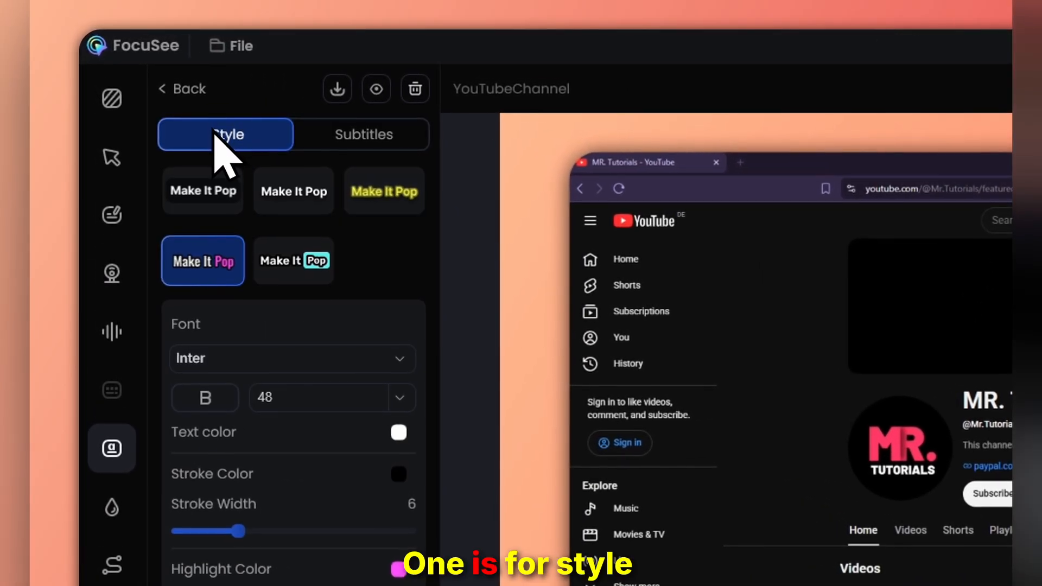
left_click(386, 140)
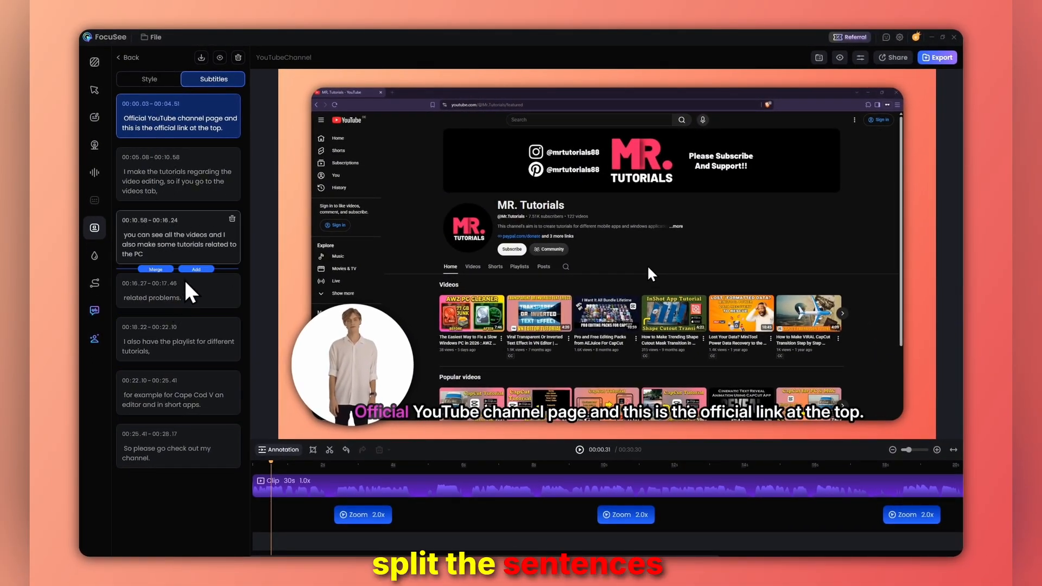
Split the subtitle starting at 00:10.58 after "you can see all the videos", and merge the two parts back together
left_click(213, 247)
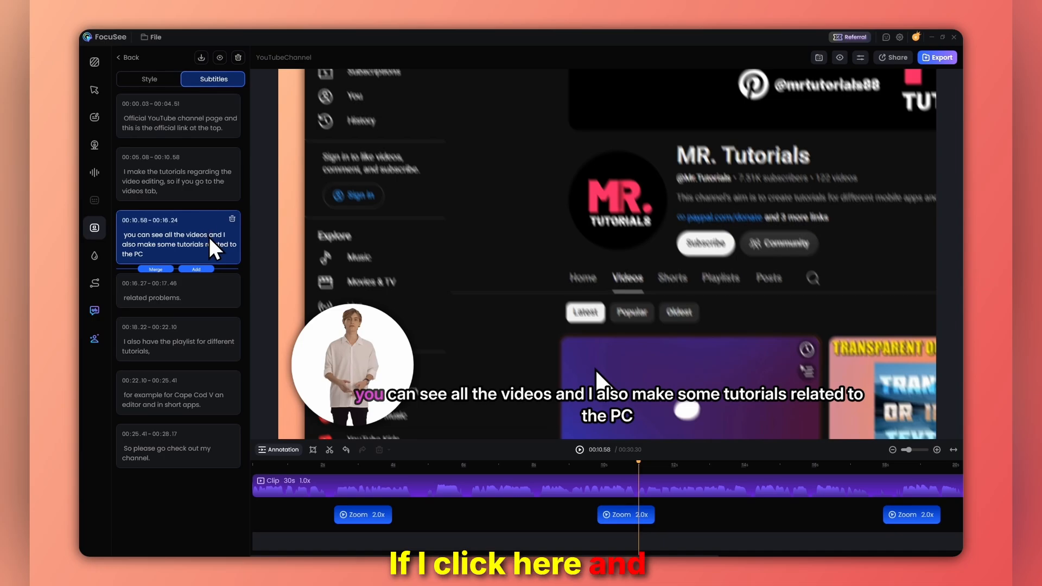
key("Return")
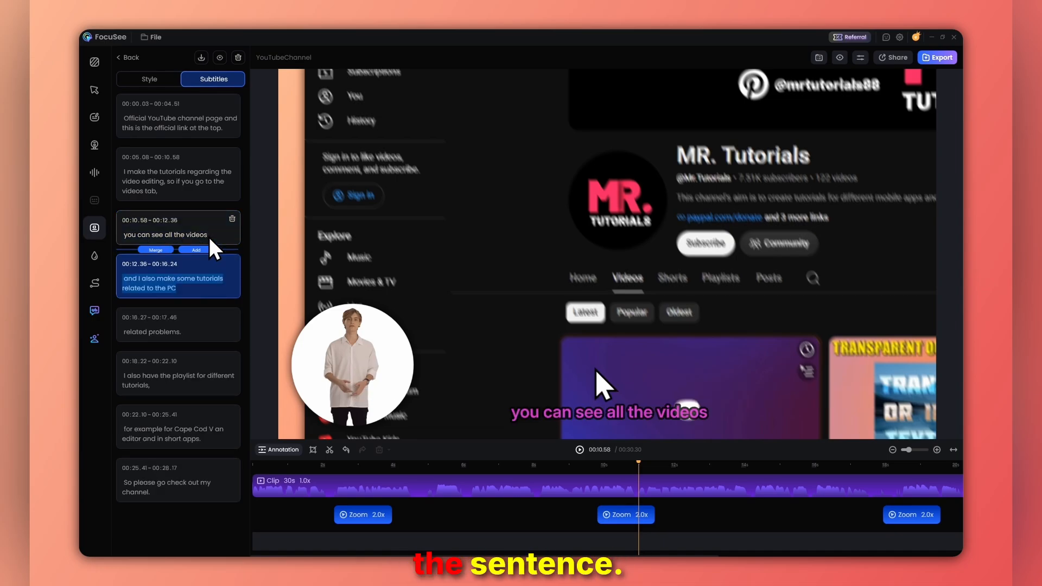
left_click(159, 250)
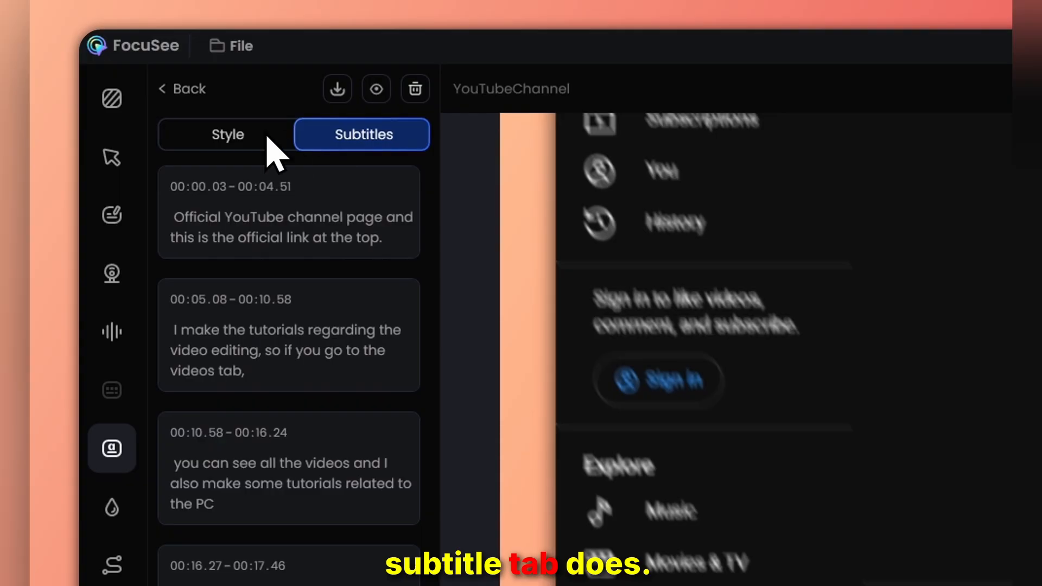
Try the other subtitle style presets and return to the one with the pink highlighted word
left_click(159, 85)
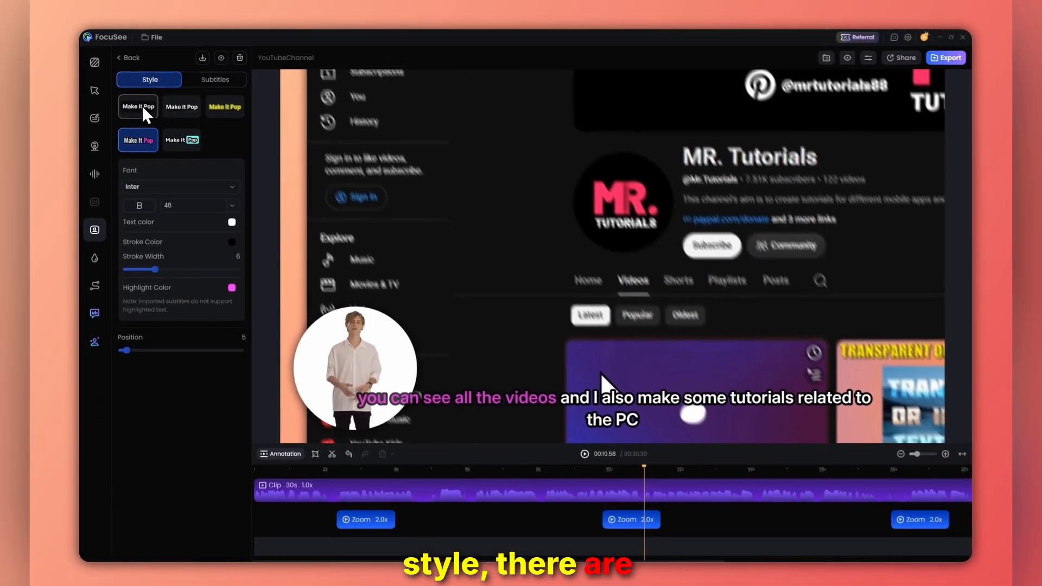
left_click(272, 195)
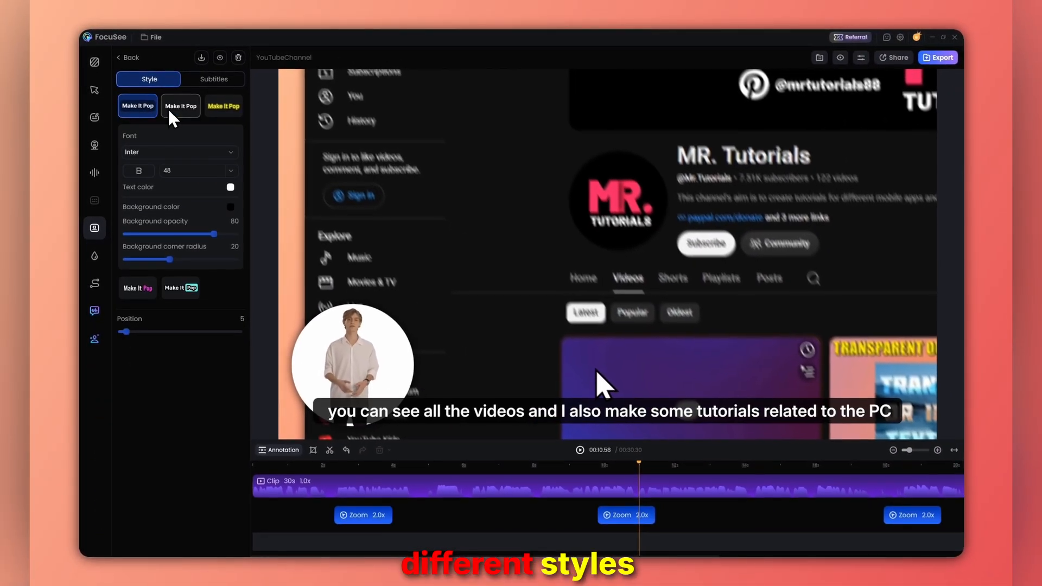
left_click(201, 110)
left_click(137, 108)
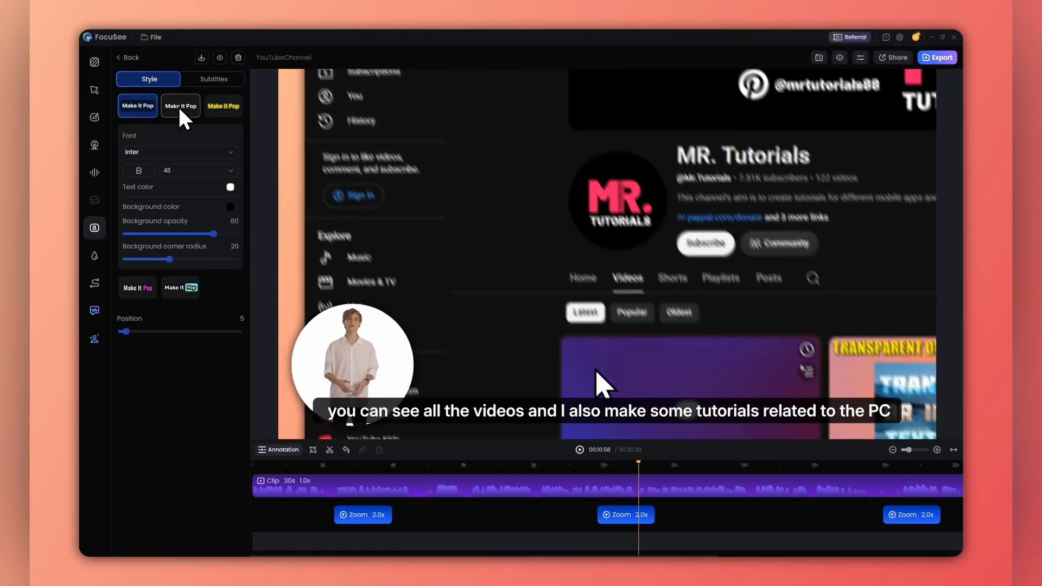
left_click(180, 106)
left_click(224, 107)
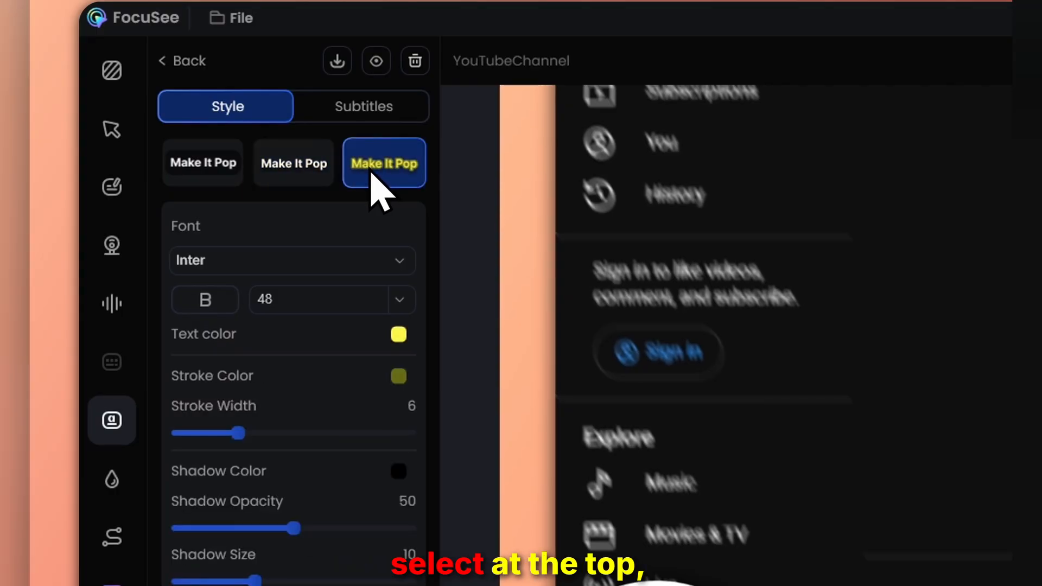
left_click(225, 170)
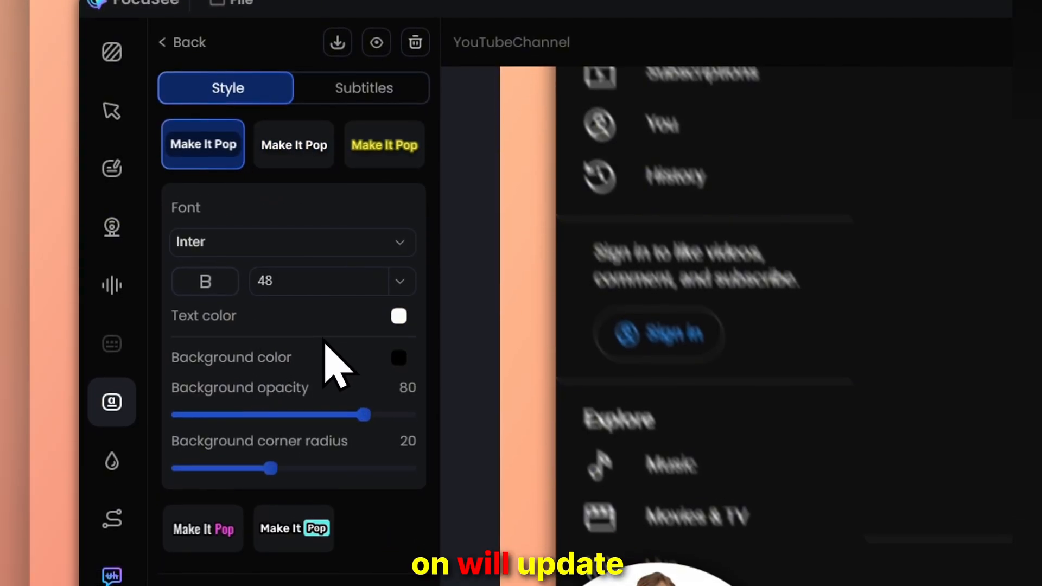
left_click(383, 152)
left_click(209, 170)
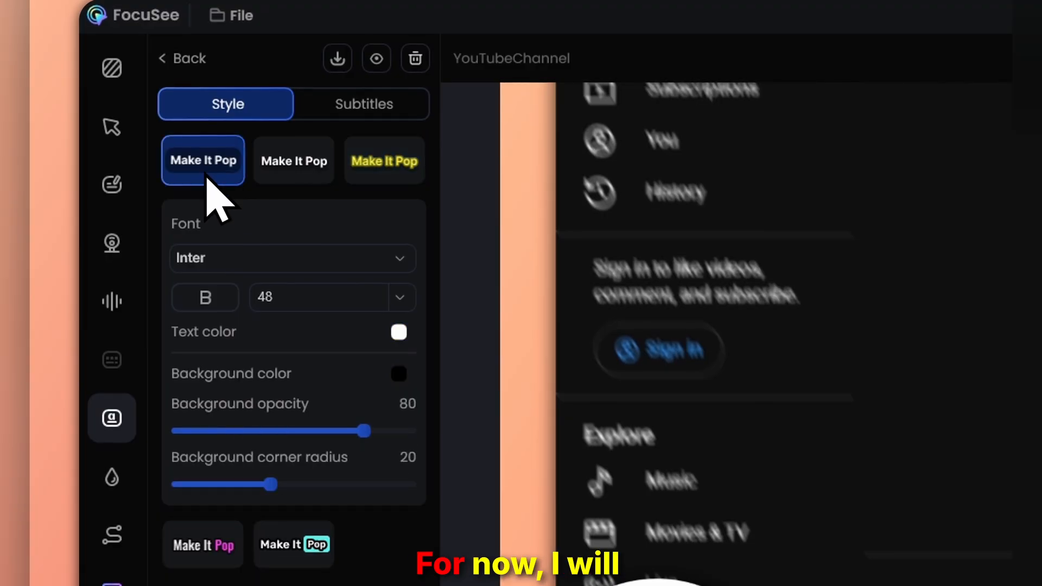
left_click(209, 375)
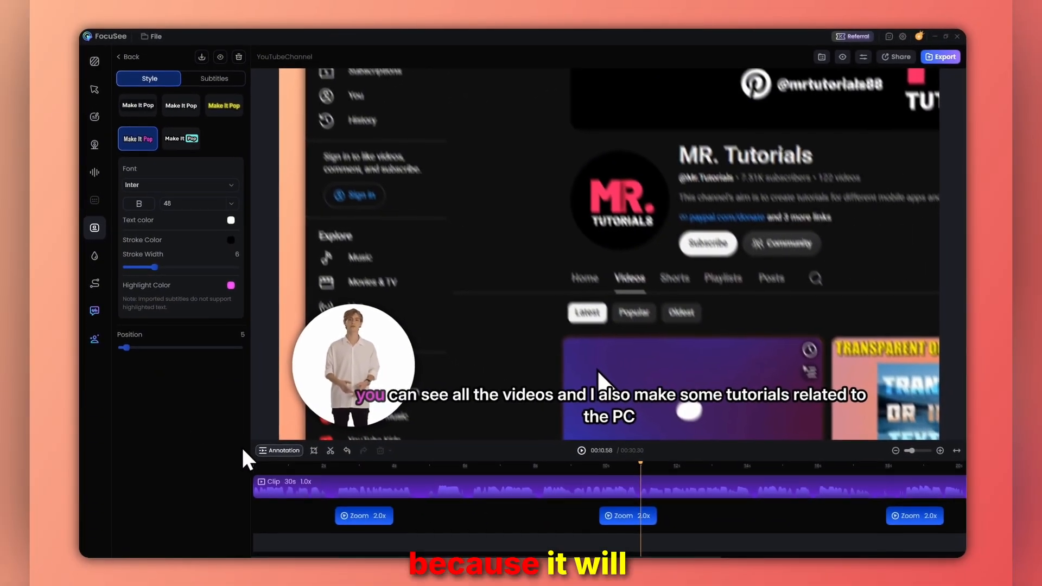
Preview the highlighted subtitles by playing the video from about one second in, and pause it during the first subtitle
left_click_drag(316, 512, 337, 518)
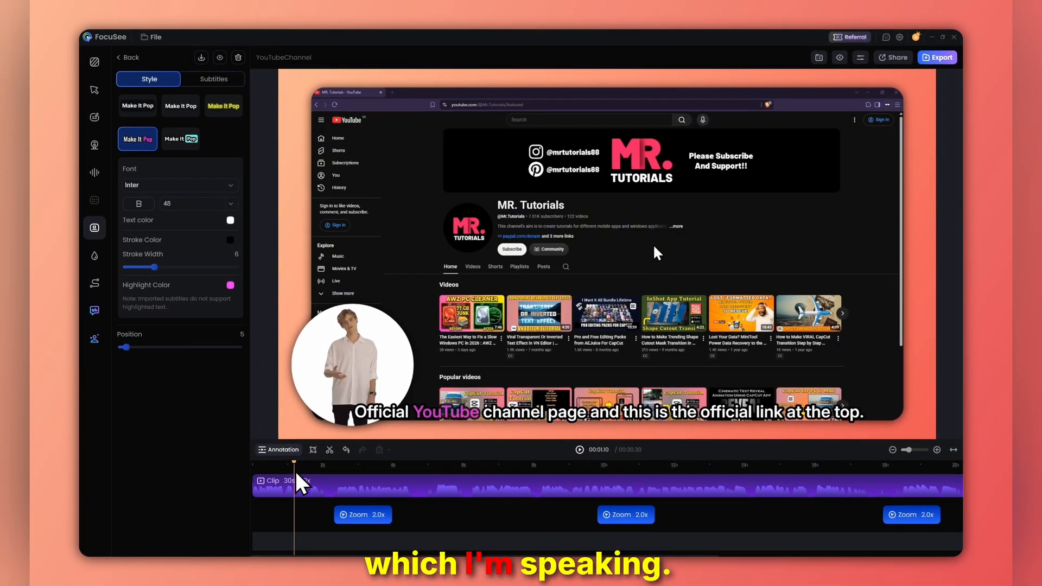
left_click(580, 450)
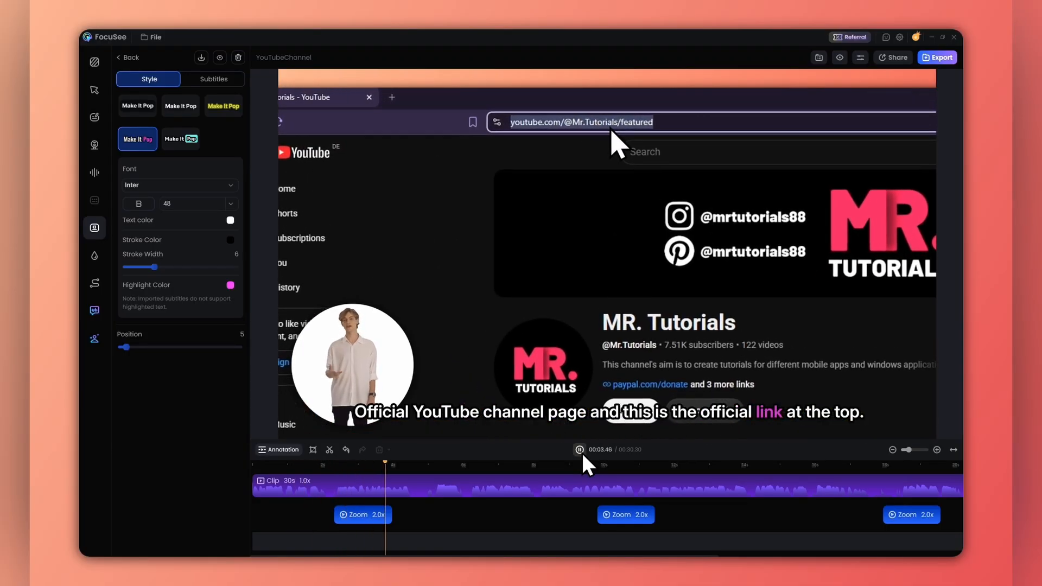
left_click(580, 450)
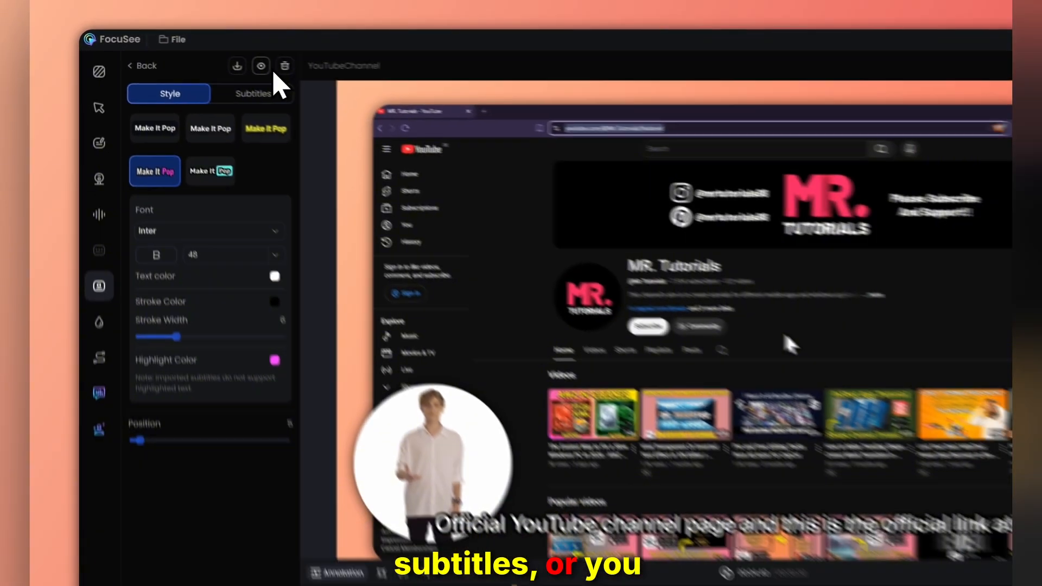
Turn the subtitles off and back on, both in the subtitle editor and with Enable Subtitles, and reopen the generated subtitles
left_click(376, 88)
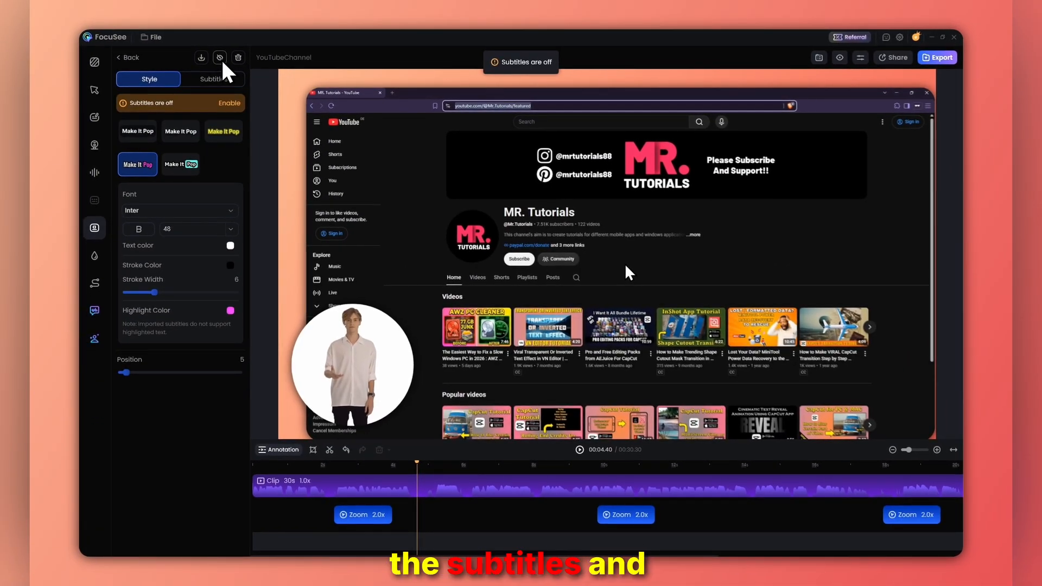
left_click(220, 57)
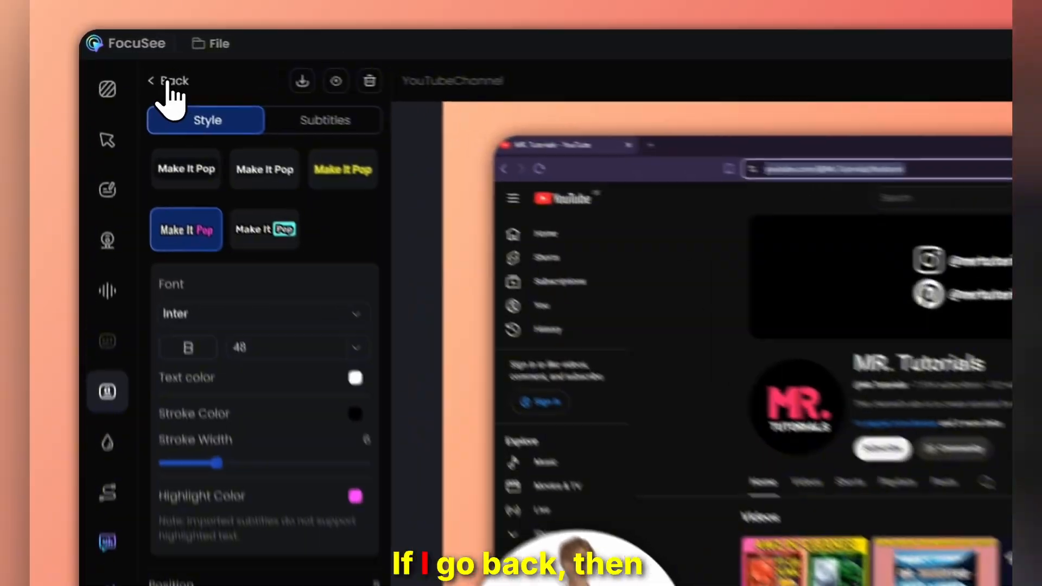
left_click(131, 58)
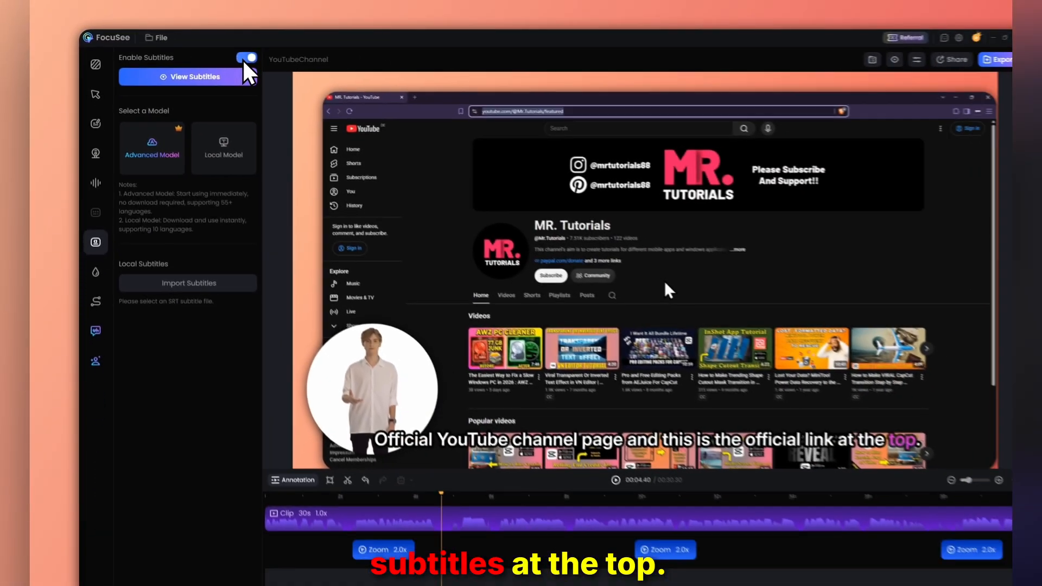
left_click(409, 85)
left_click(409, 86)
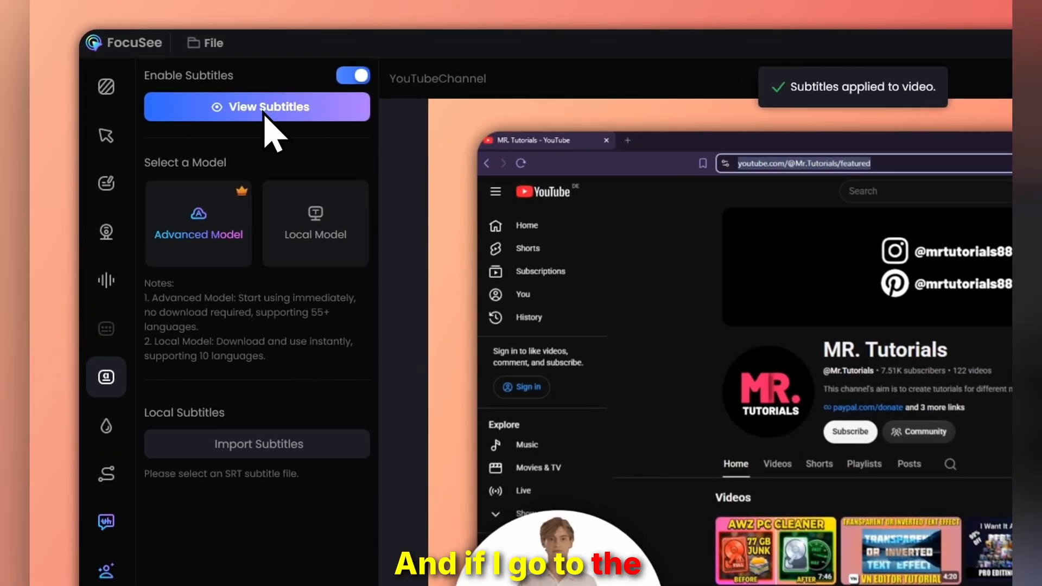
left_click(182, 75)
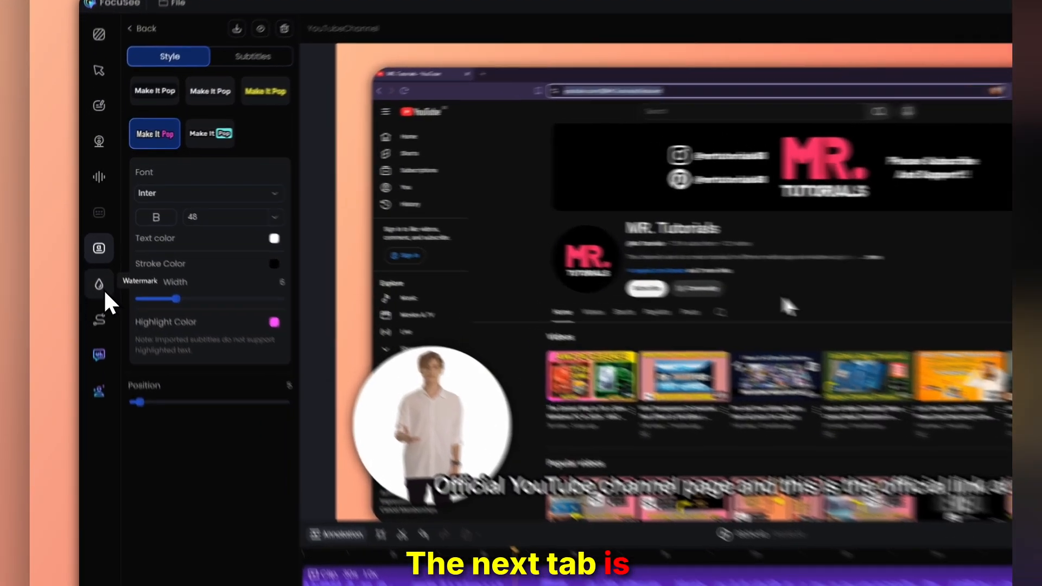
View the watermark image upload without choosing a file, and turn Show Watermark off and back on
left_click(96, 258)
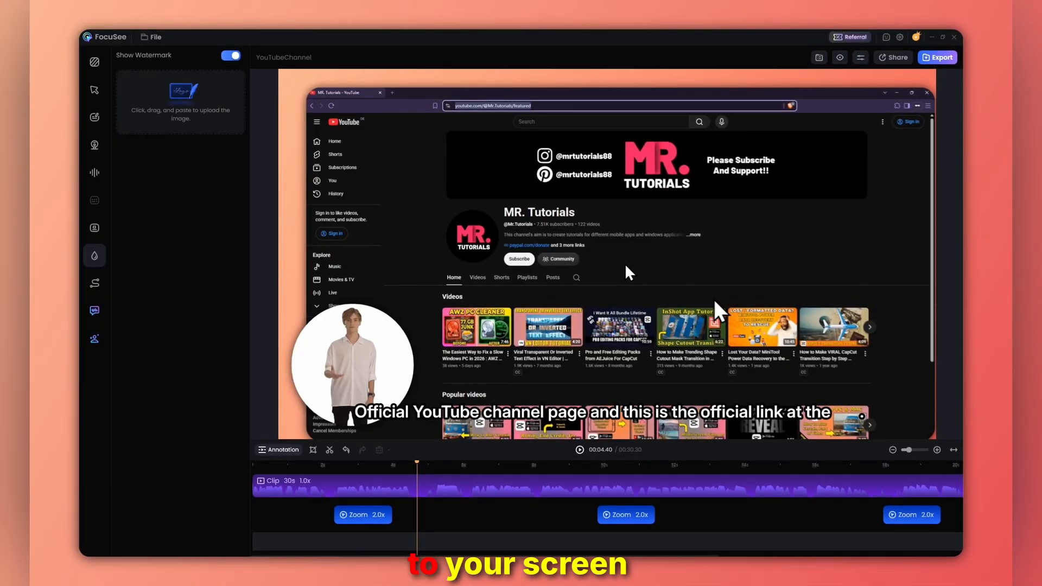
left_click(181, 111)
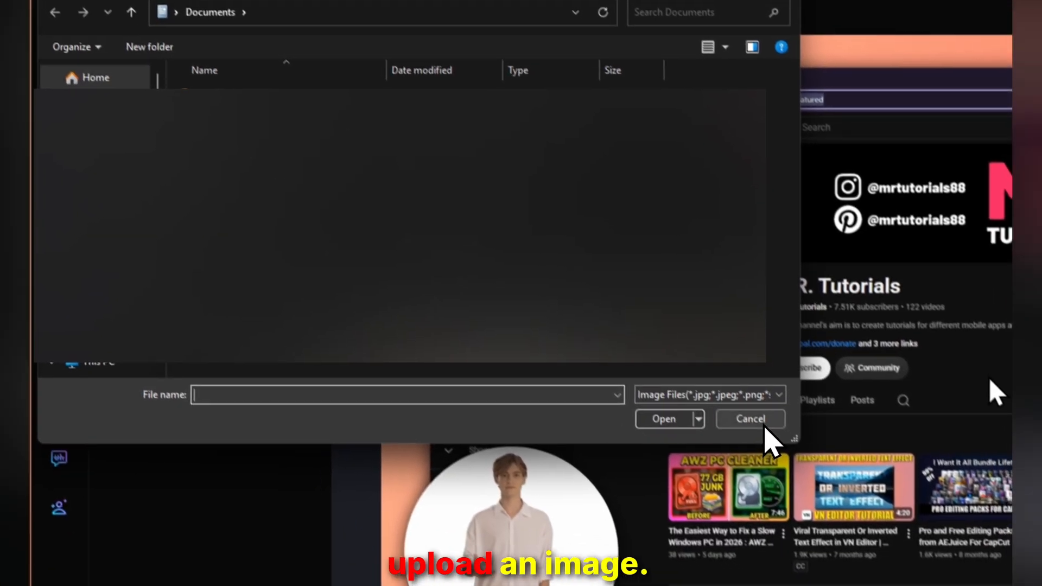
left_click(810, 487)
left_click(348, 78)
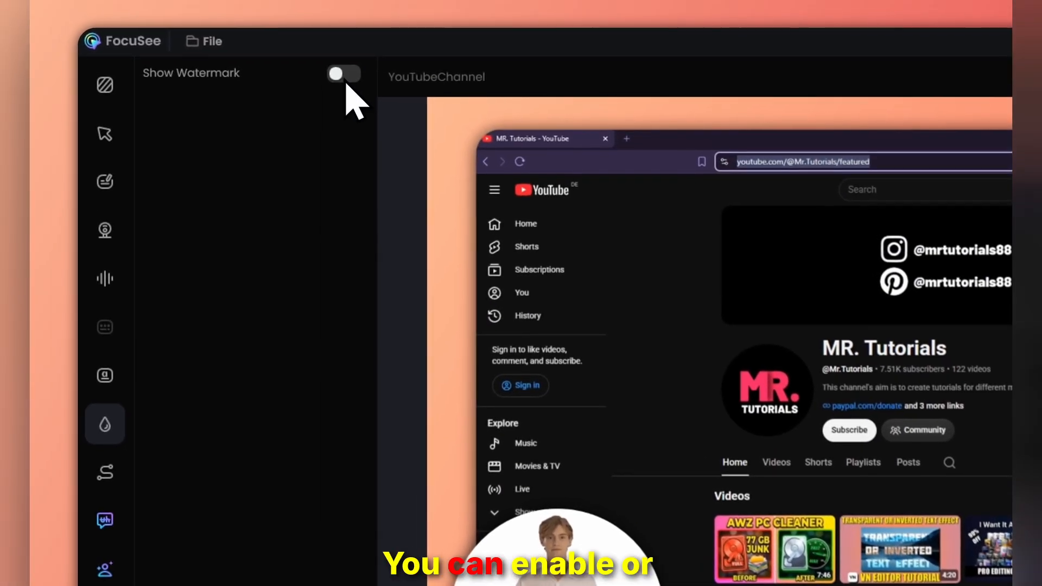
left_click(353, 78)
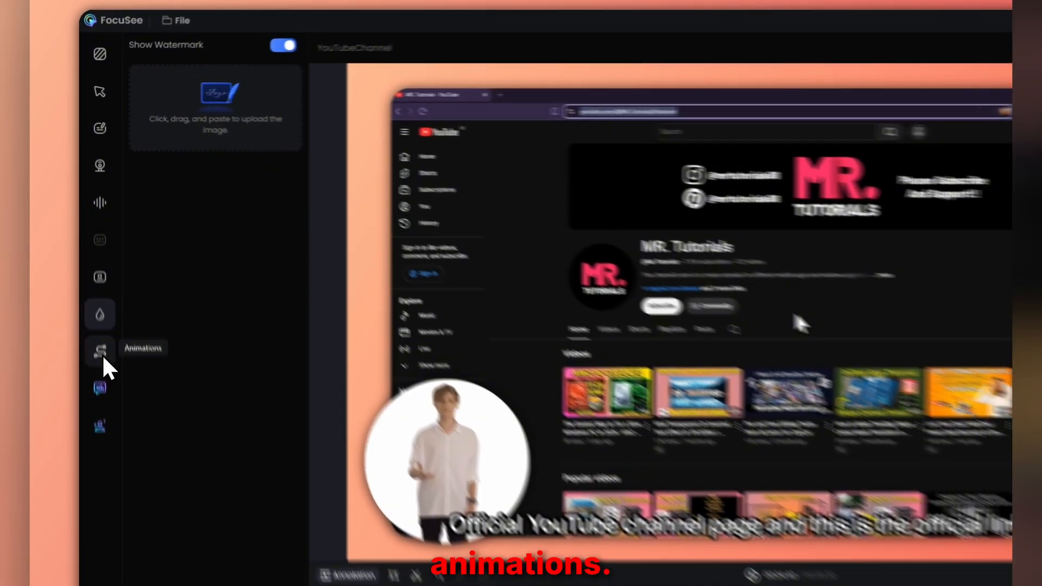
In the animation settings, adjust and reset the Zoom-in Motion Blur, and turn Motion Blur off and back on
left_click(97, 284)
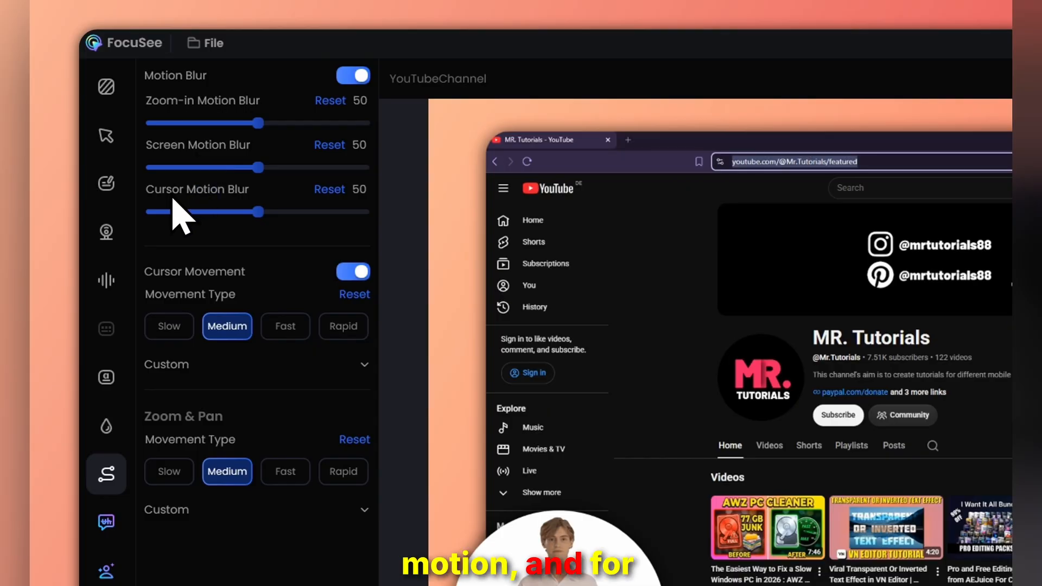
mouse_move(261, 127)
left_mouse_down()
mouse_move(245, 131)
mouse_move(261, 136)
left_mouse_up()
left_click(327, 103)
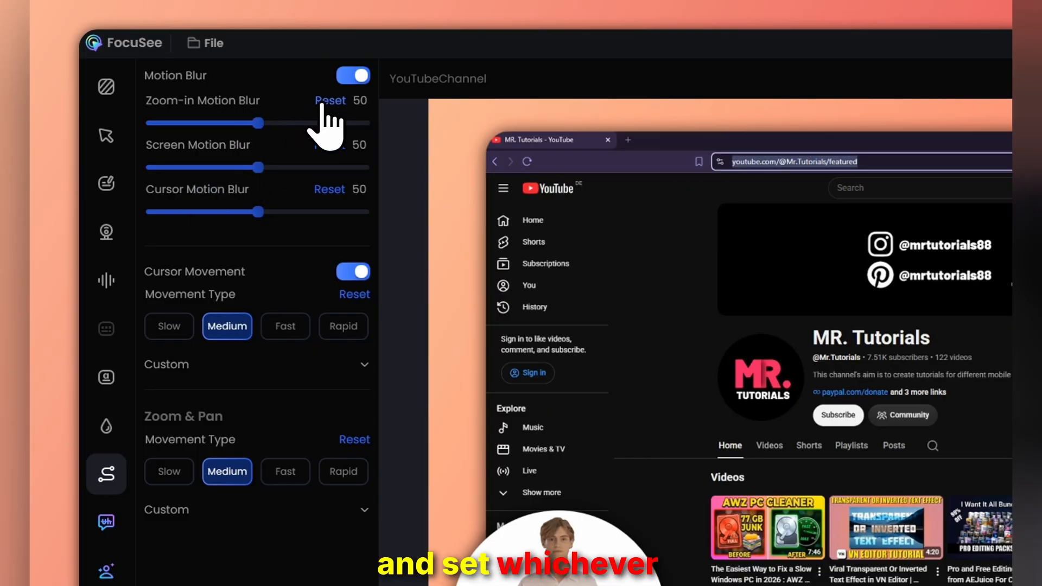
left_click(352, 76)
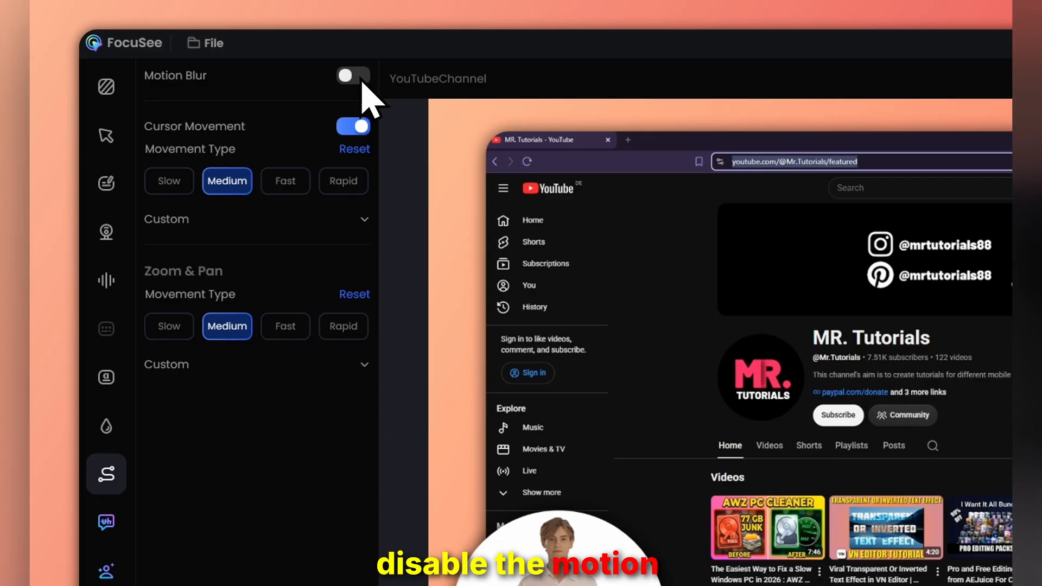
left_click(363, 86)
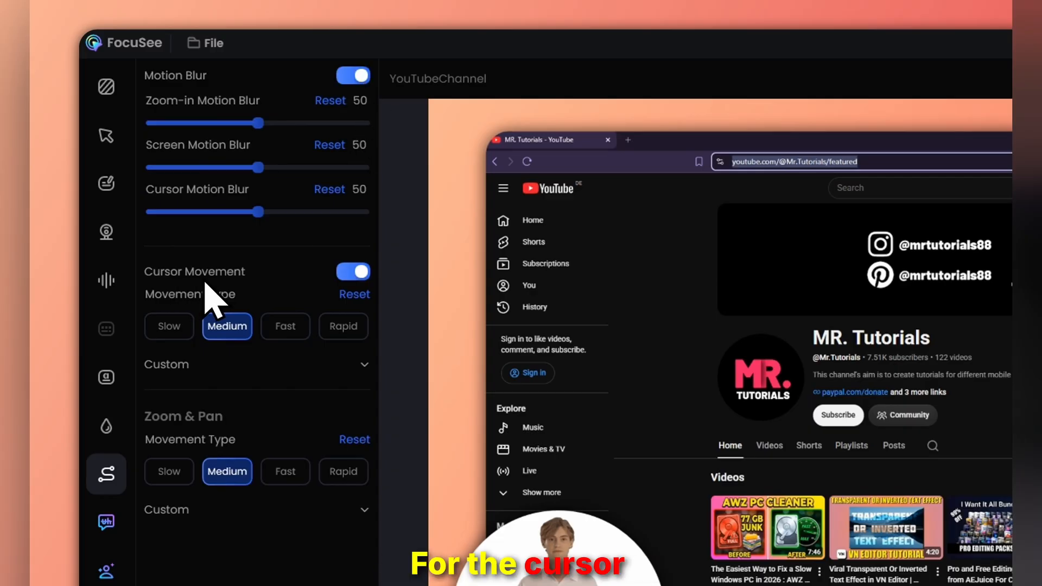
Try the Slow, Medium, Fast and Rapid cursor movement types and return to Medium
left_click(168, 330)
left_click(230, 333)
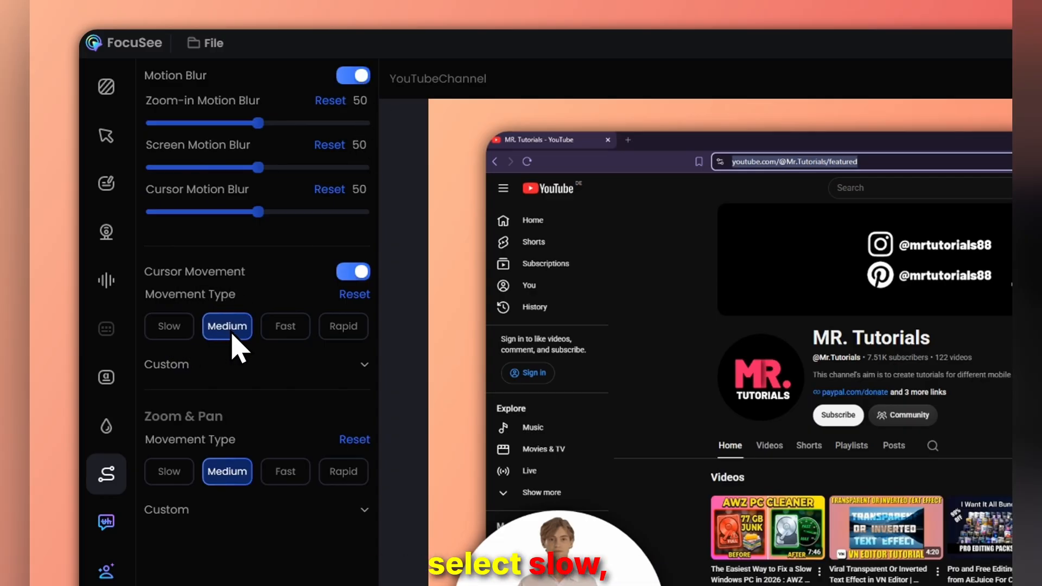
left_click(304, 337)
left_click(344, 331)
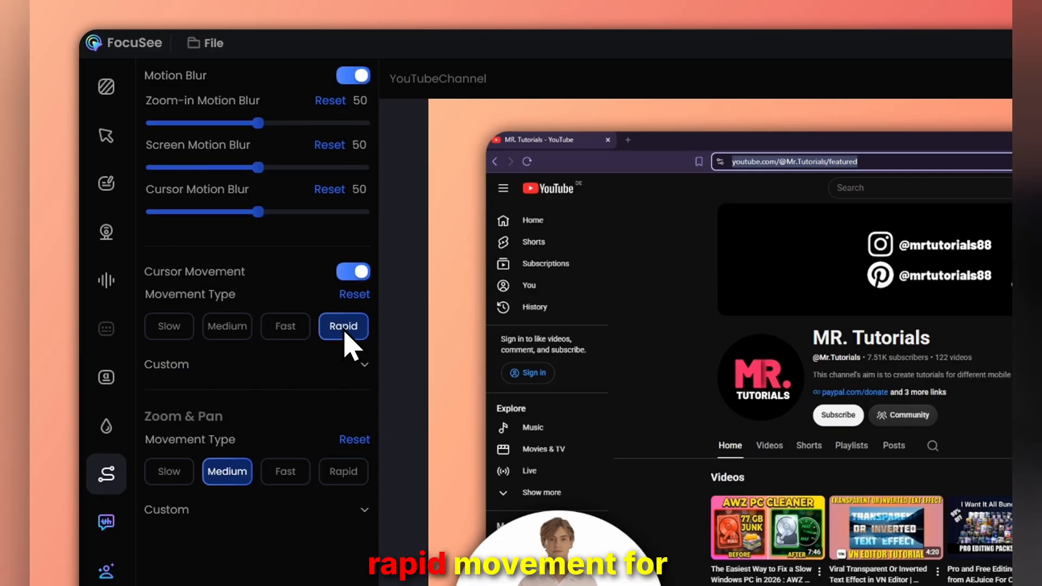
left_click(227, 326)
View the custom tension, friction and mass settings for Cursor Movement and for Zoom & Pan, and collapse both
left_click(185, 365)
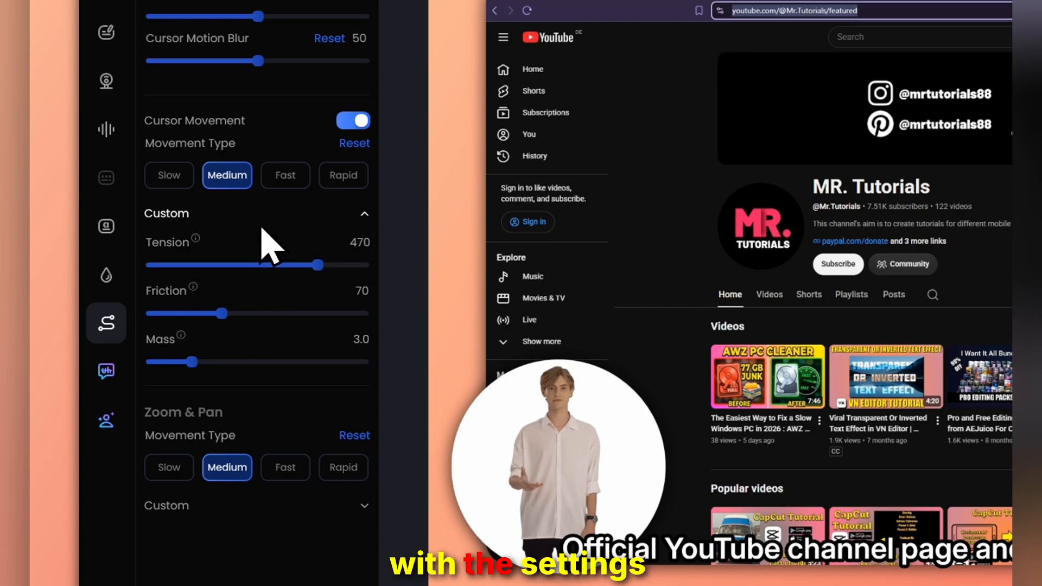
left_click(365, 214)
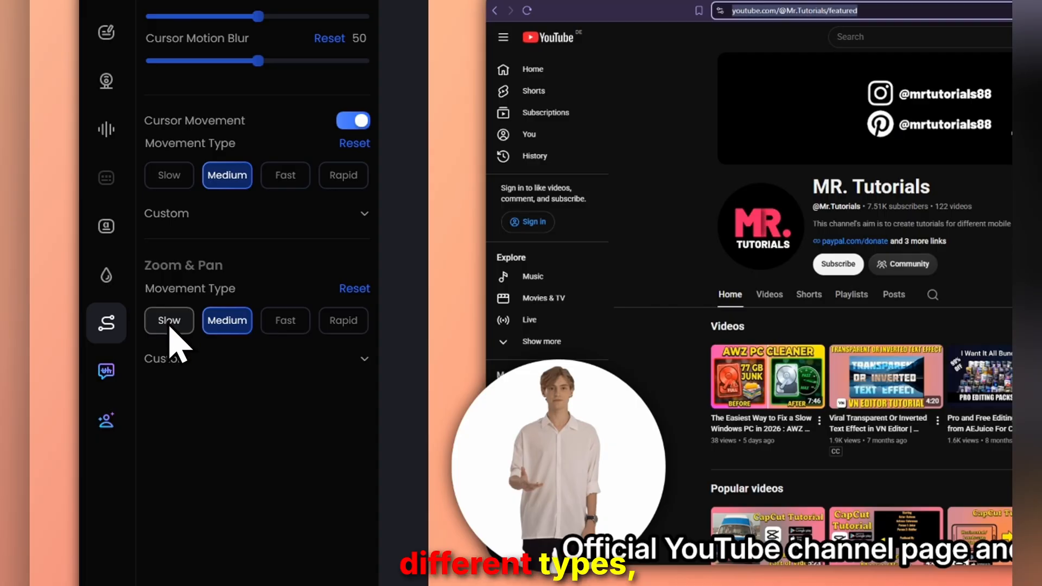
left_click(362, 358)
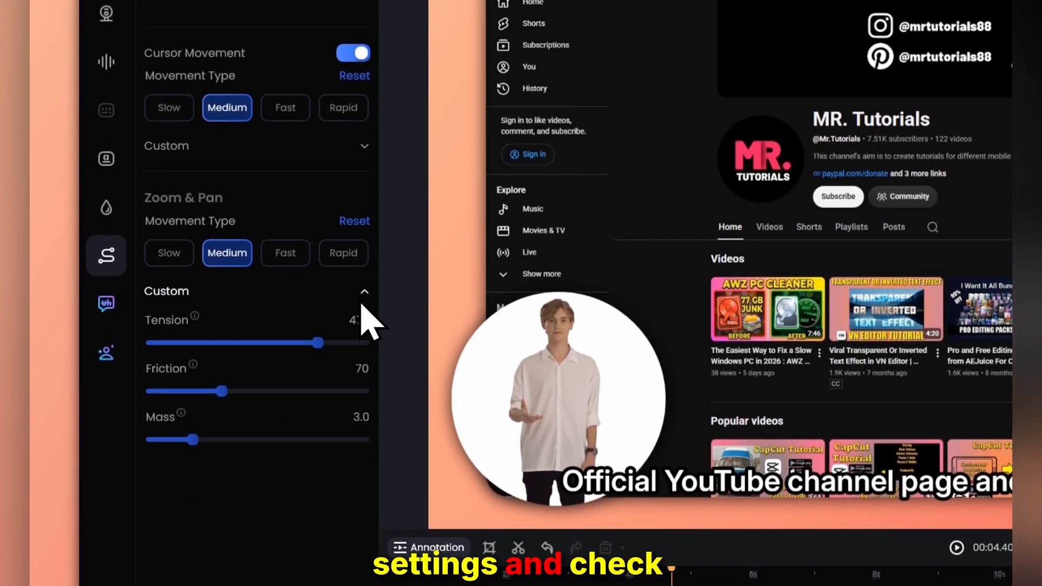
left_click(363, 308)
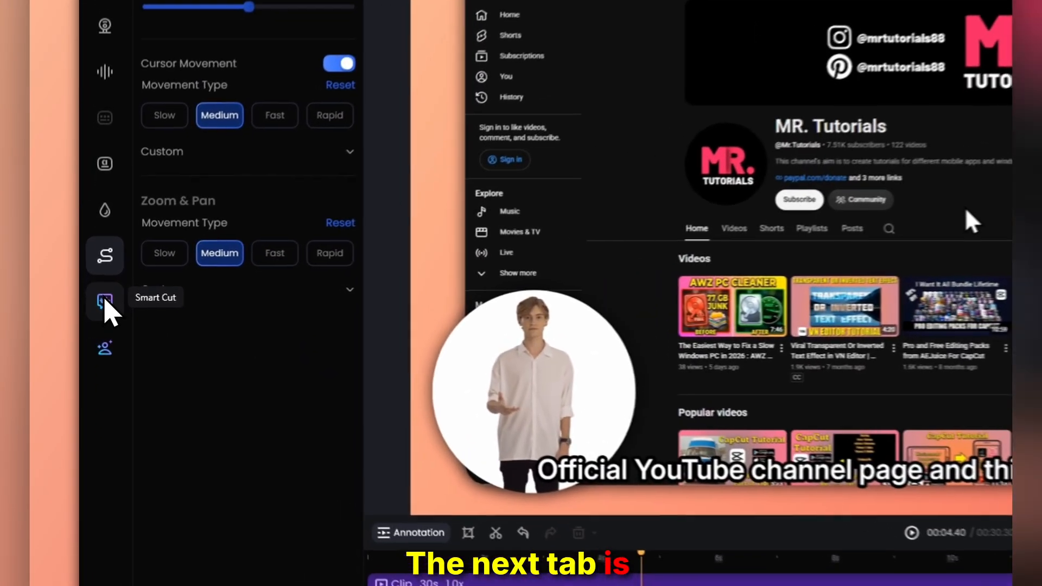
Open the Smart Cut settings and view the available recognition languages, keeping Auto
left_click(94, 310)
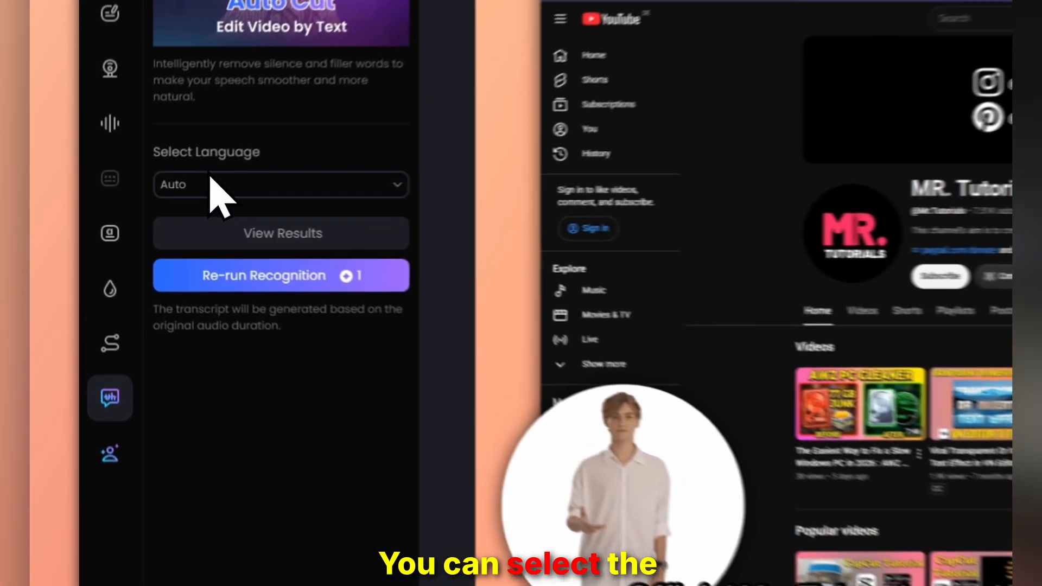
left_click(215, 187)
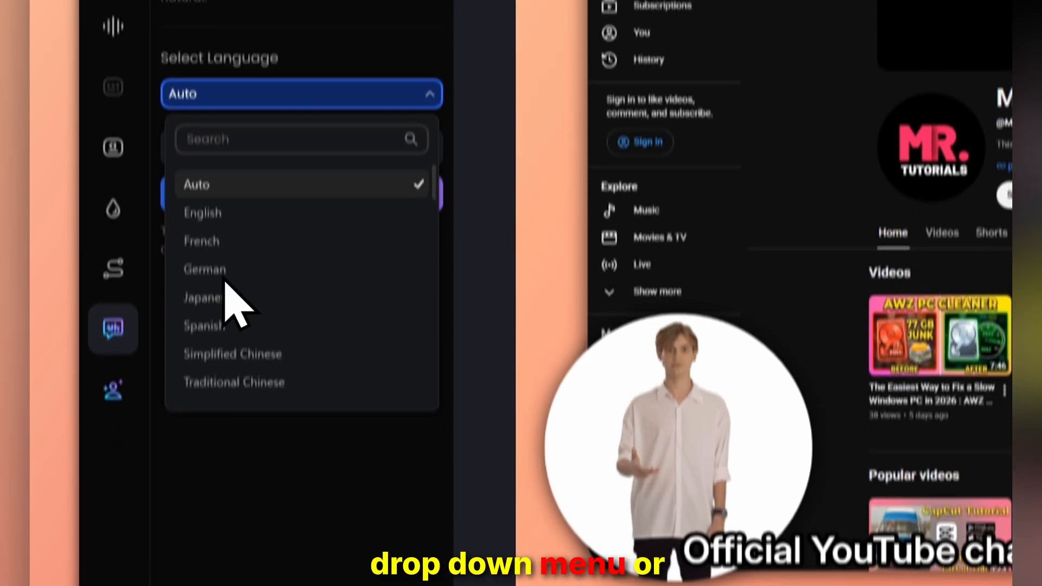
left_click(301, 518)
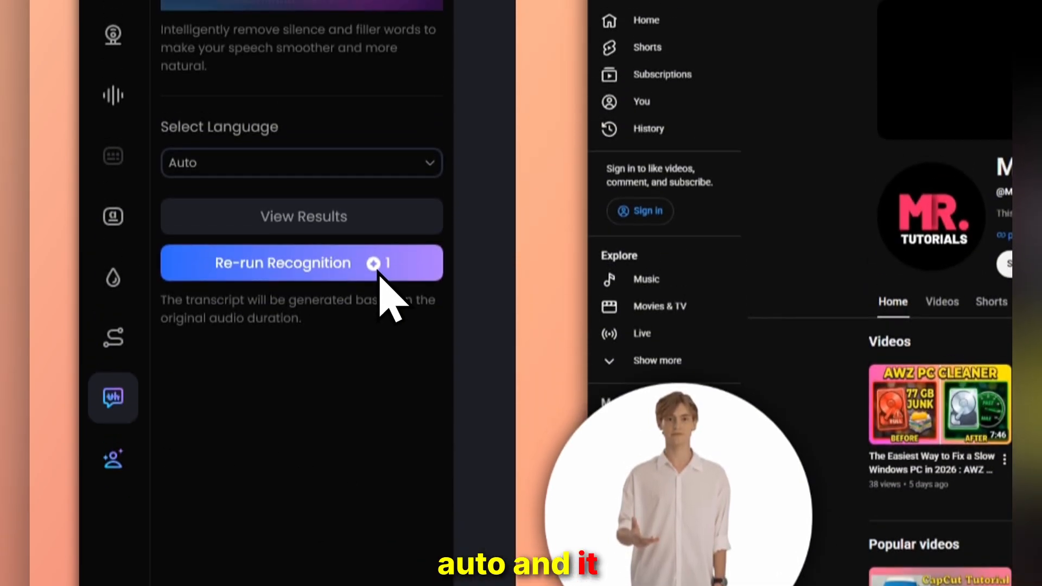
mouse_move(379, 274)
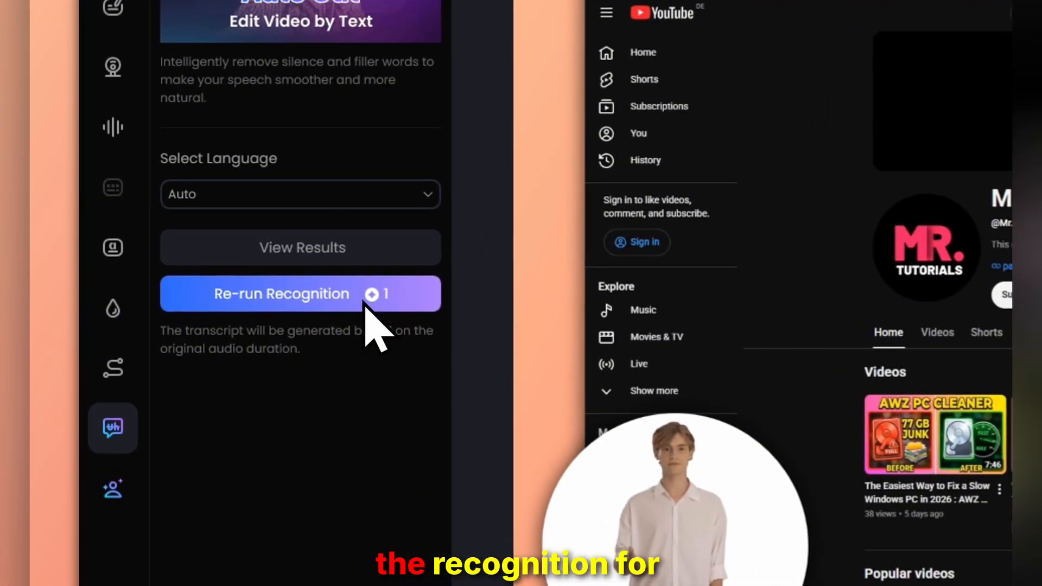
View the Smart Cut recognition results and look through the Silence, Filler Words and All detection categories
left_click(216, 252)
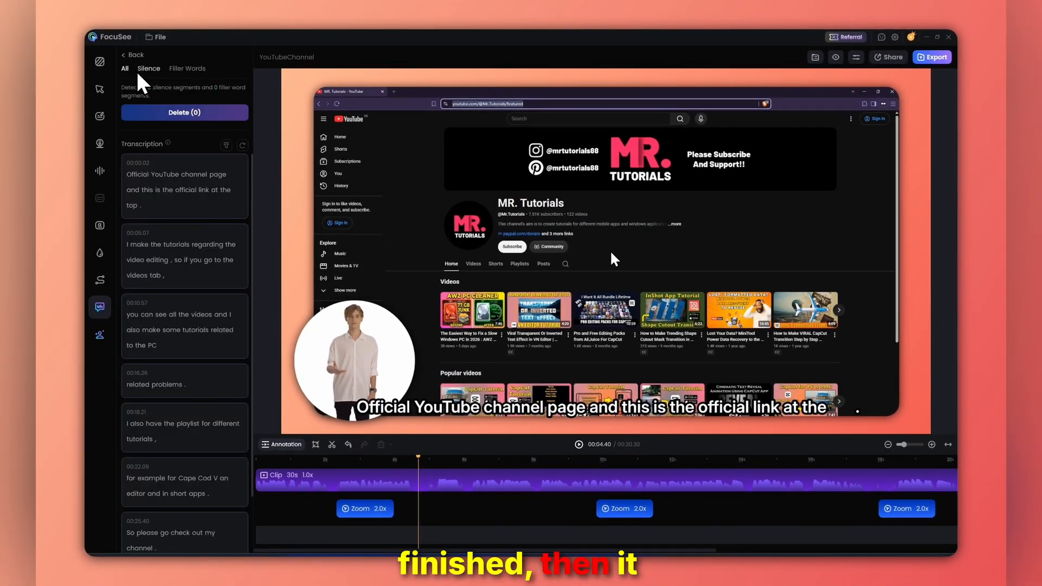
left_click(149, 71)
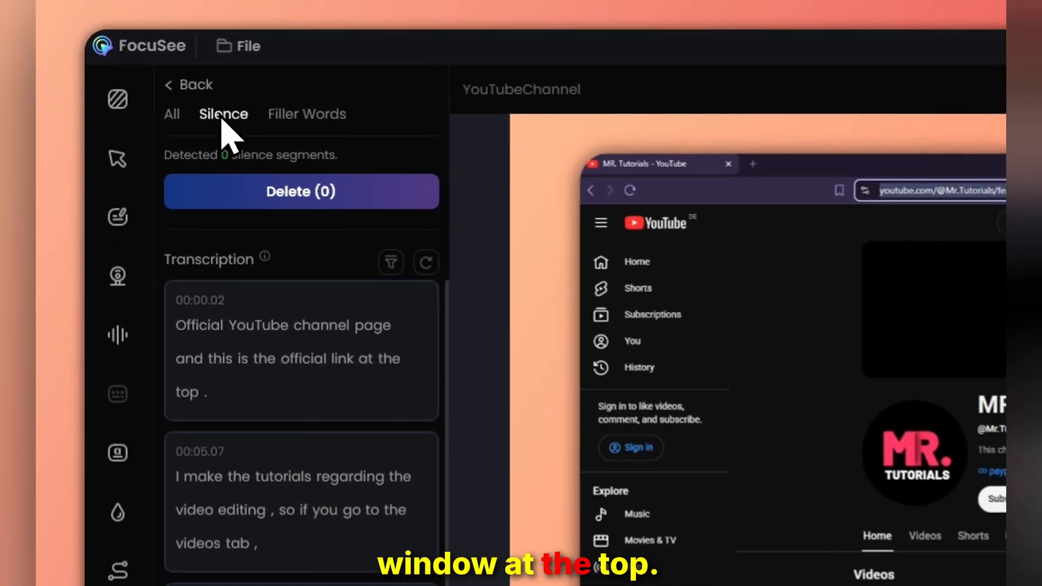
left_click(339, 123)
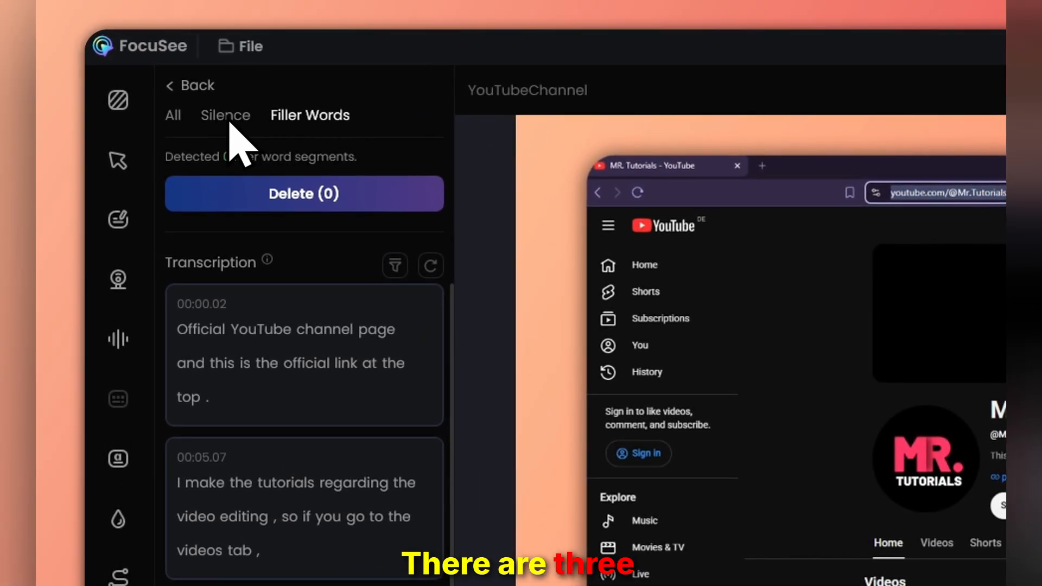
left_click(172, 115)
left_click(237, 119)
left_click(271, 120)
left_click(173, 116)
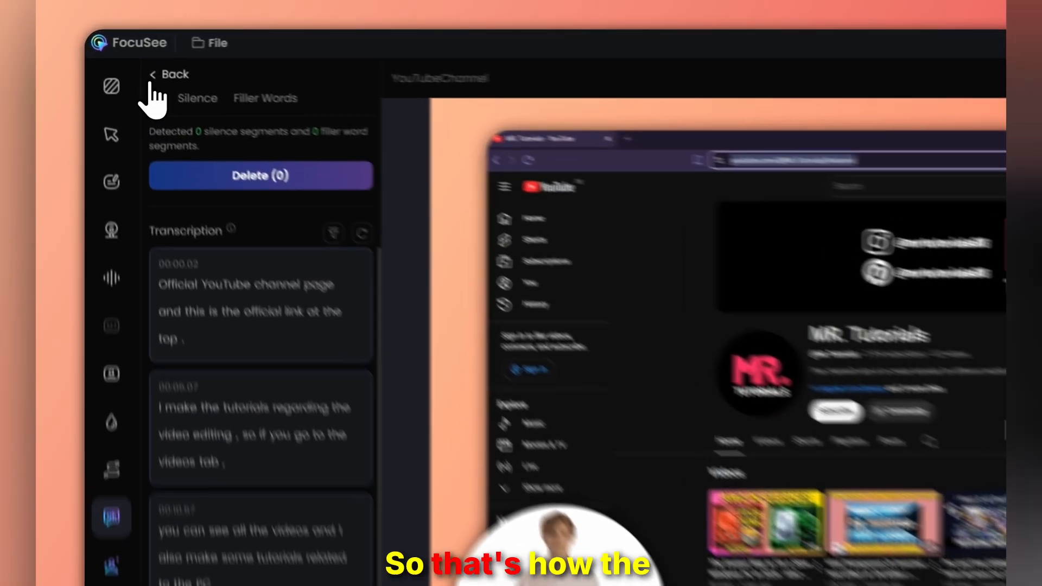
Return to the Smart Cut settings, and reopen and leave the recognition results once more
left_click(132, 55)
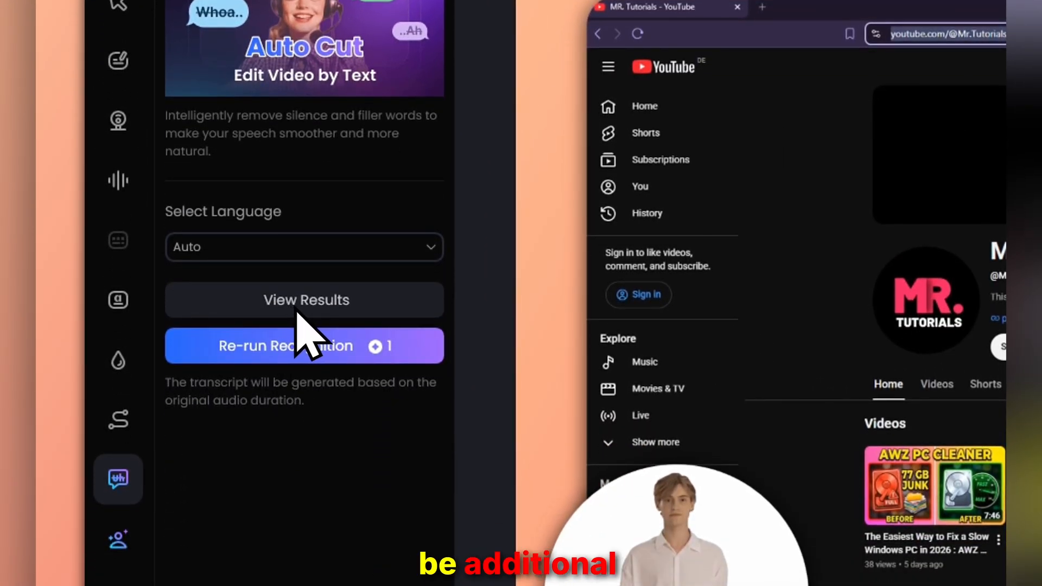
left_click(305, 313)
left_click(128, 55)
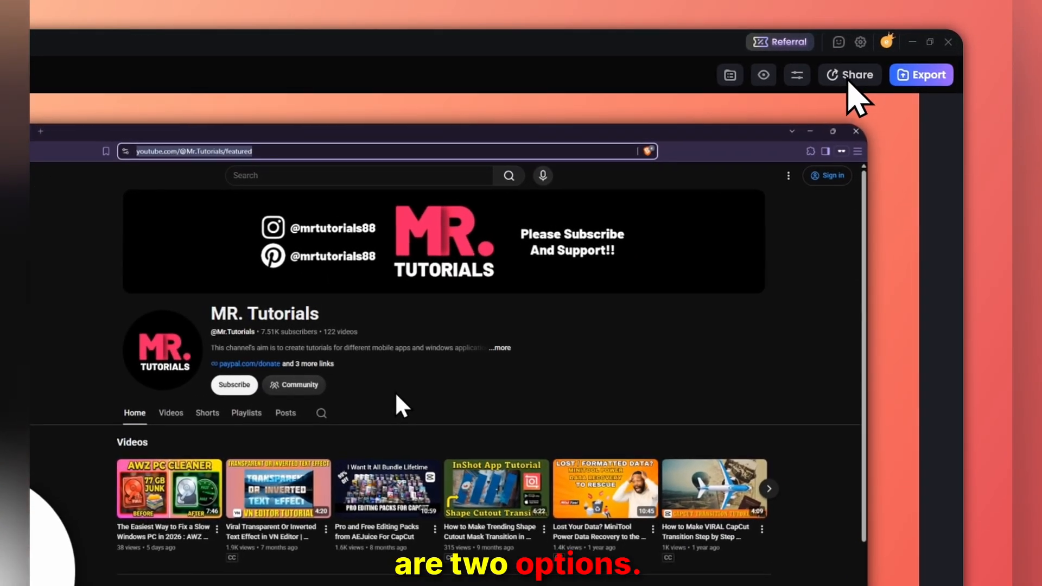
View the Share Your Video options, close them without uploading, and open the video export options
left_click(891, 59)
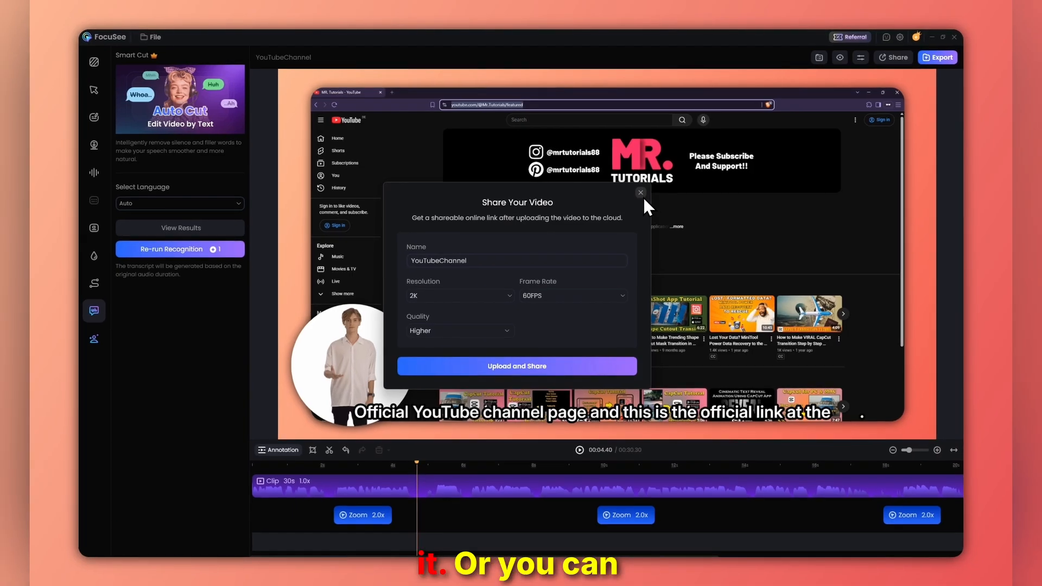
left_click(665, 247)
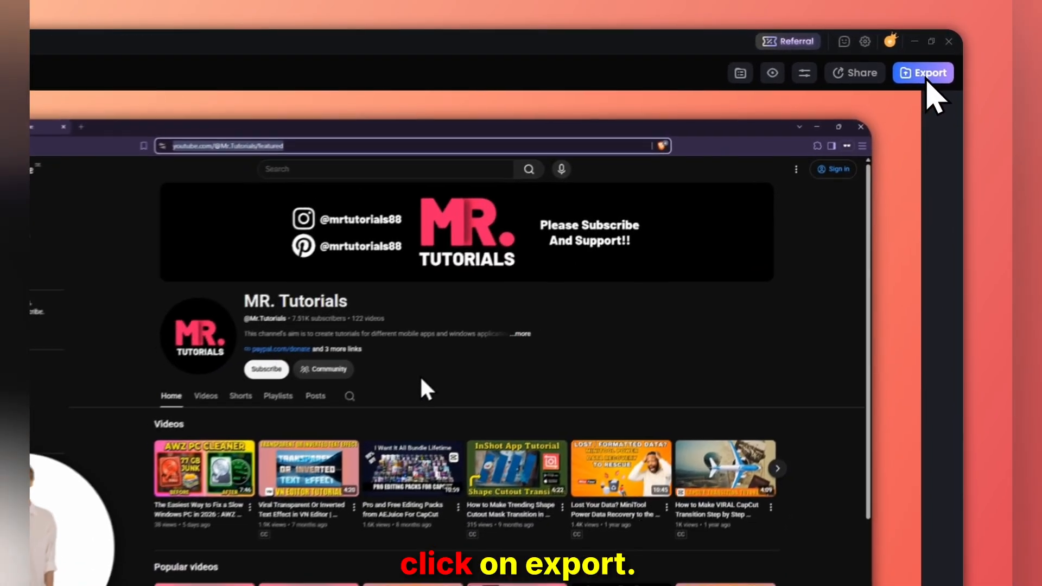
left_click(938, 57)
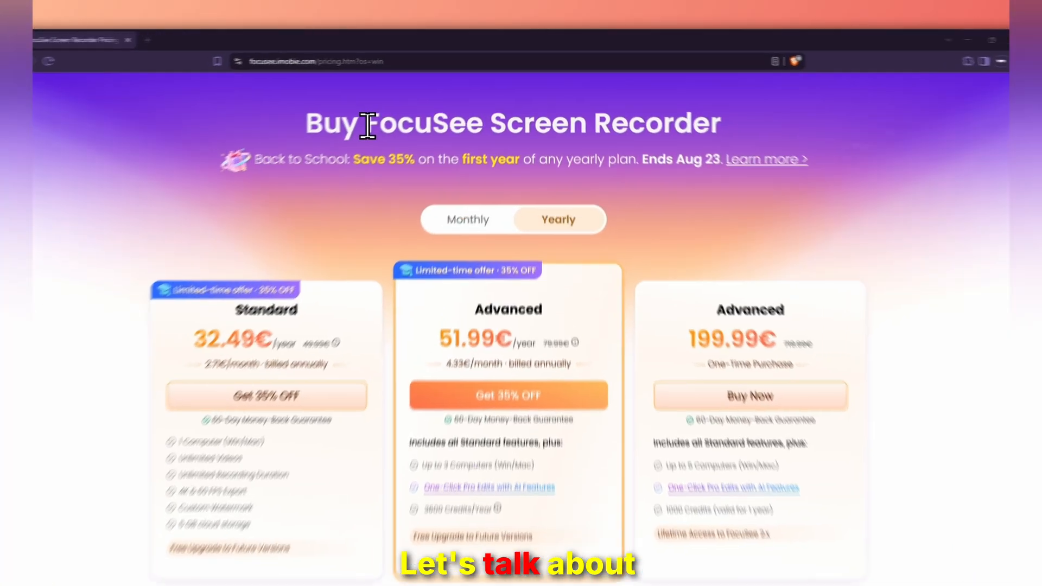
On the FocuSee pricing page in the browser, examine the yearly discount offer and the Standard plan's price and included features
left_click_drag(345, 109, 464, 114)
left_click_drag(437, 163, 798, 182)
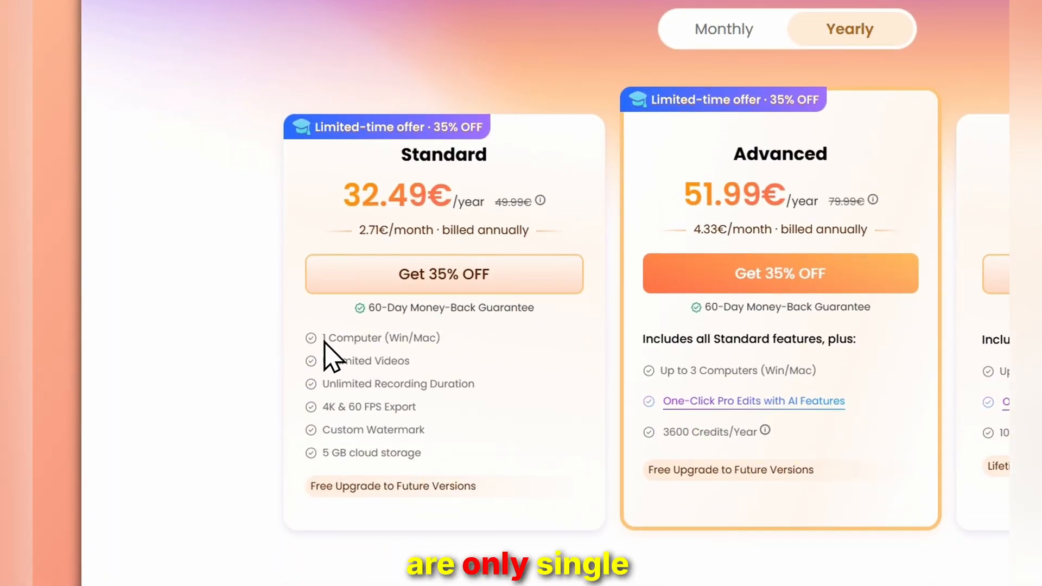
left_click_drag(324, 342, 373, 340)
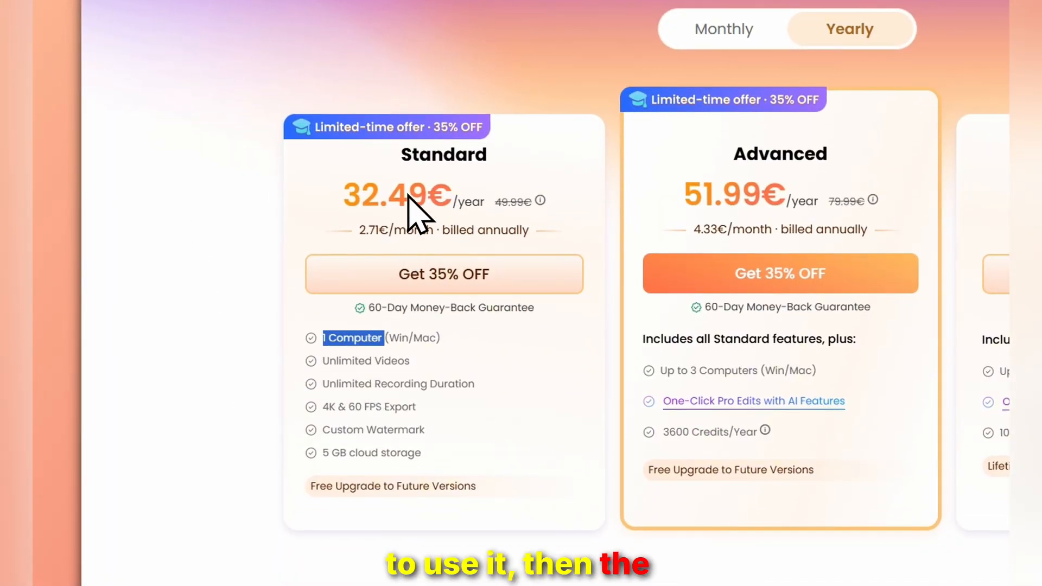
left_click_drag(349, 193, 378, 196)
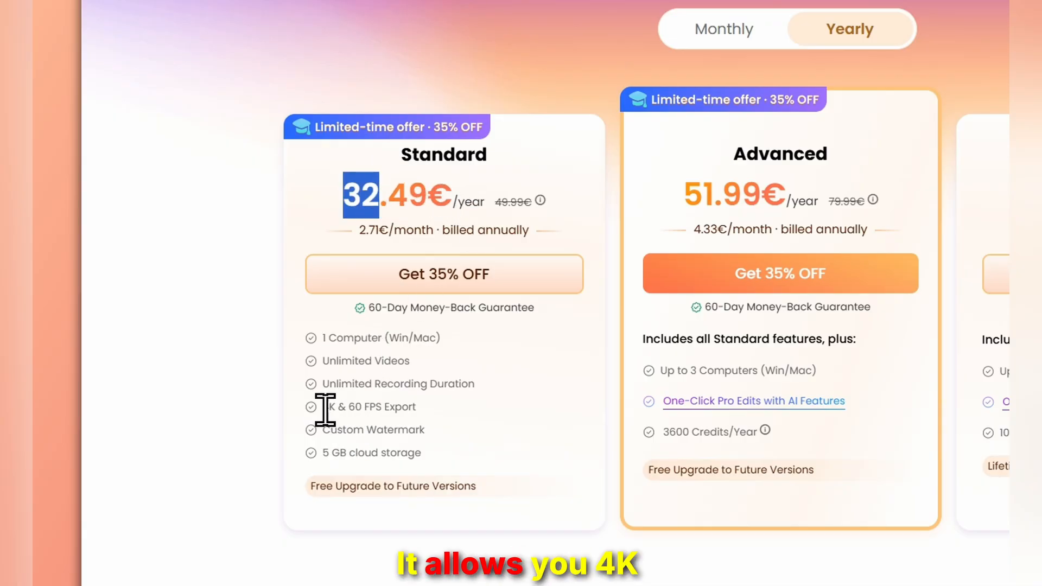
left_click_drag(325, 407, 419, 422)
left_click_drag(342, 386, 398, 375)
scroll(412, 397, "down", 1)
left_click(340, 392)
left_click_drag(333, 391, 460, 423)
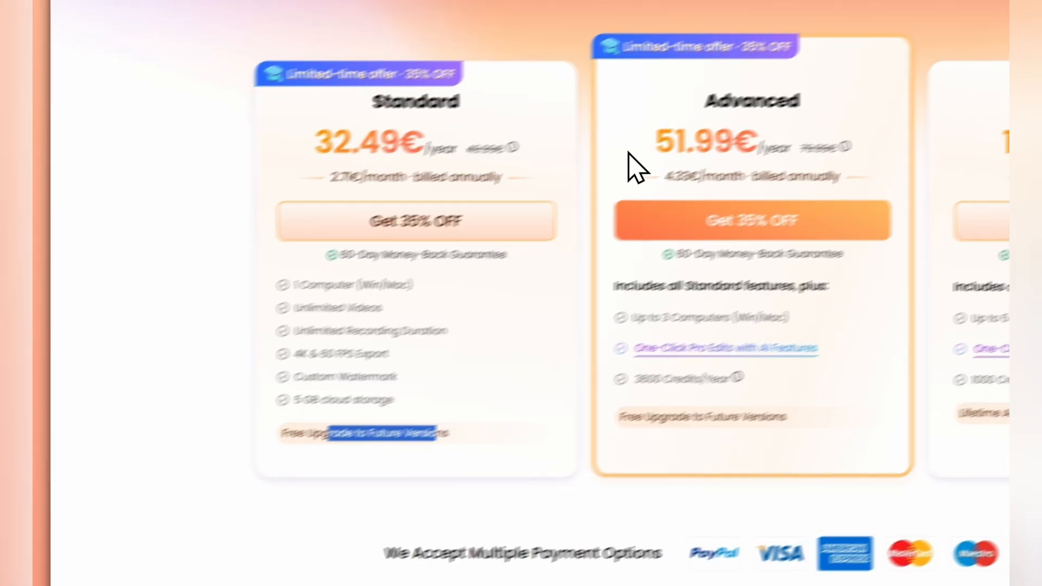
Examine the yearly Advanced plan's price, computer limit and annual credits
left_click(686, 93)
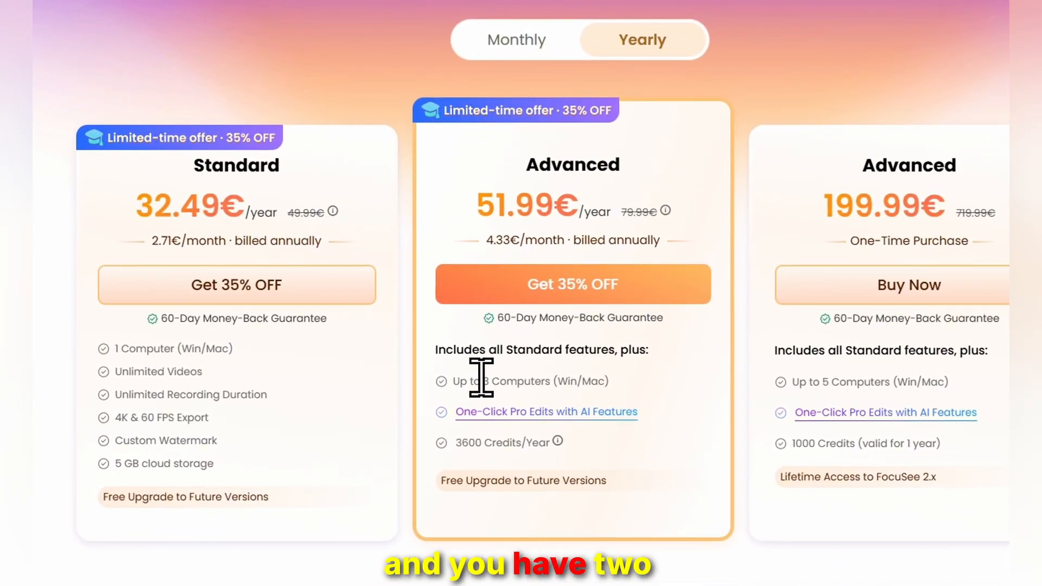
left_click_drag(481, 382, 536, 381)
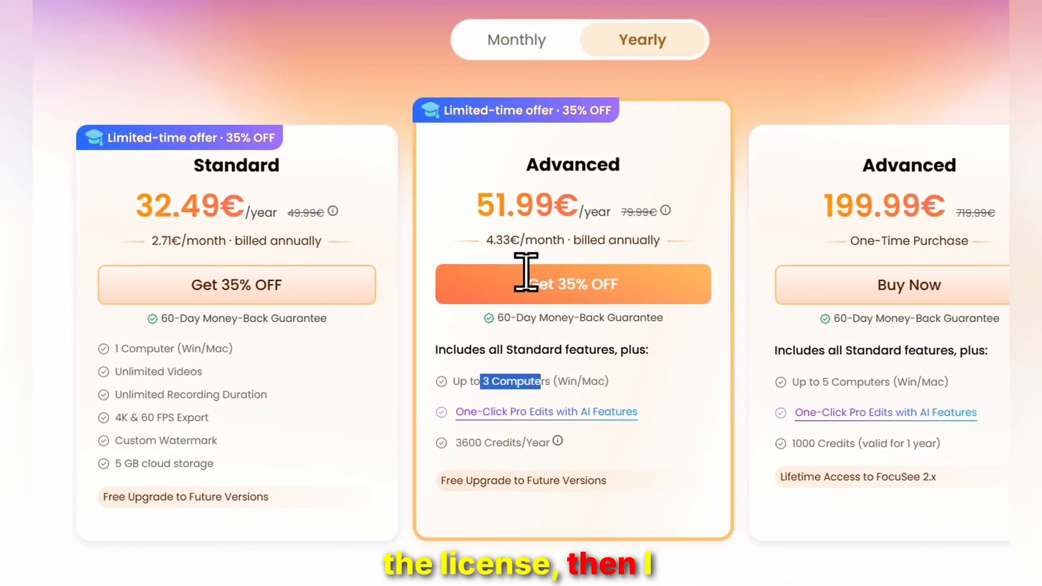
left_click_drag(478, 201, 571, 209)
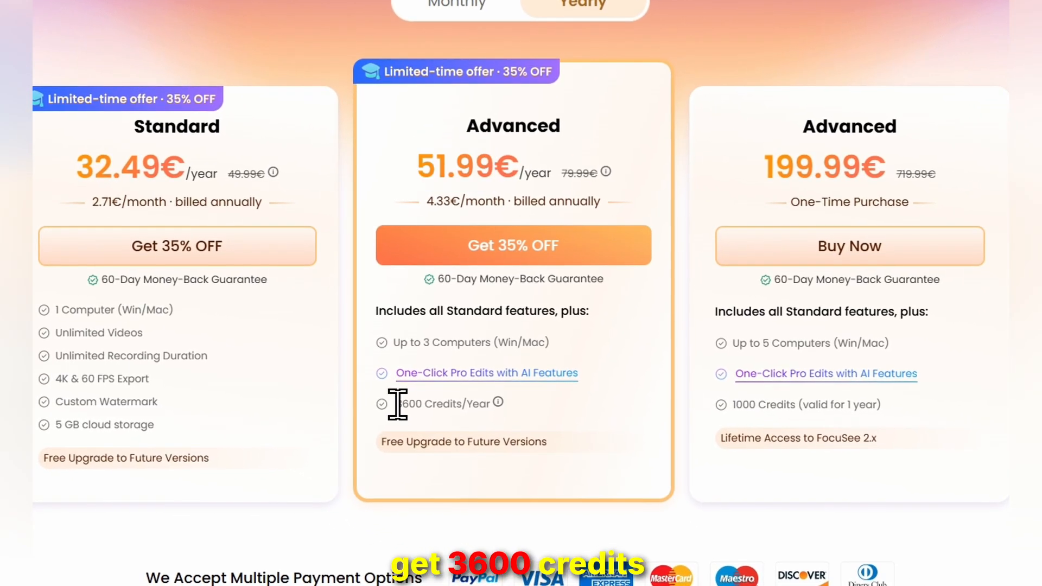
double_click(483, 443)
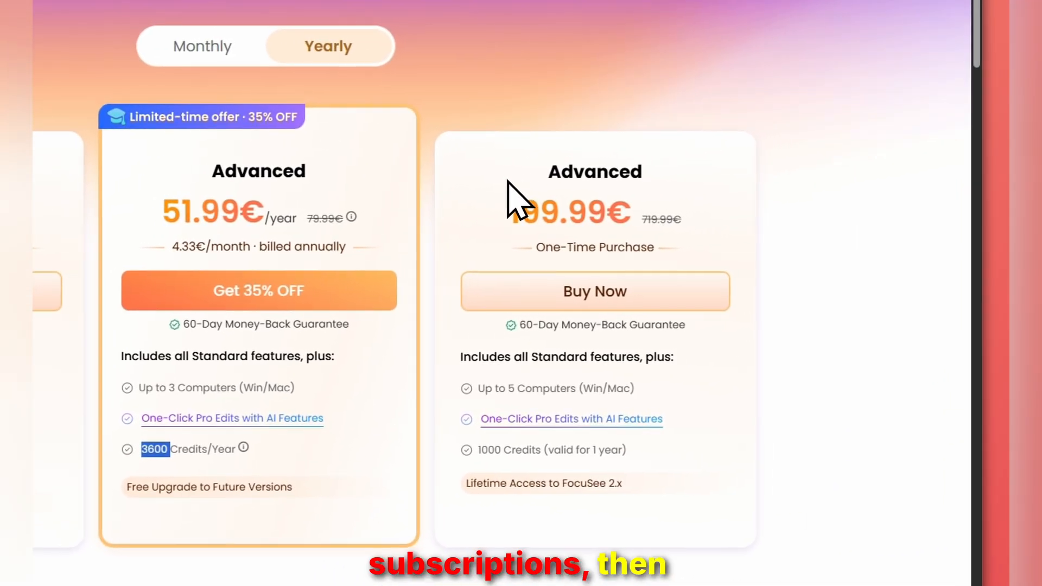
Examine the one-time purchase Advanced plan's price, computer limit, credits and lifetime access terms
left_click_drag(542, 173, 653, 174)
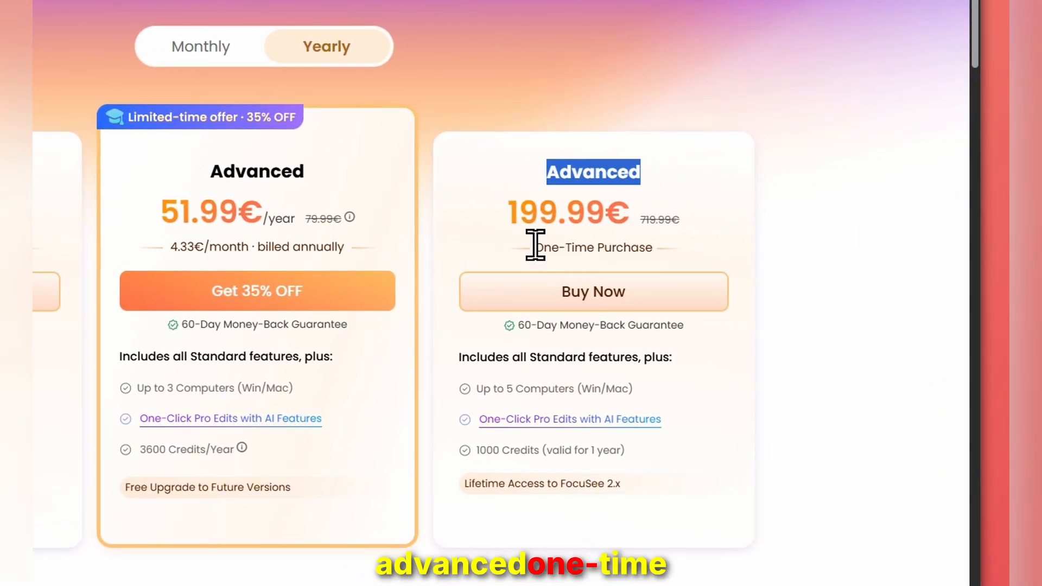
left_click_drag(535, 247, 650, 250)
left_click_drag(510, 211, 557, 216)
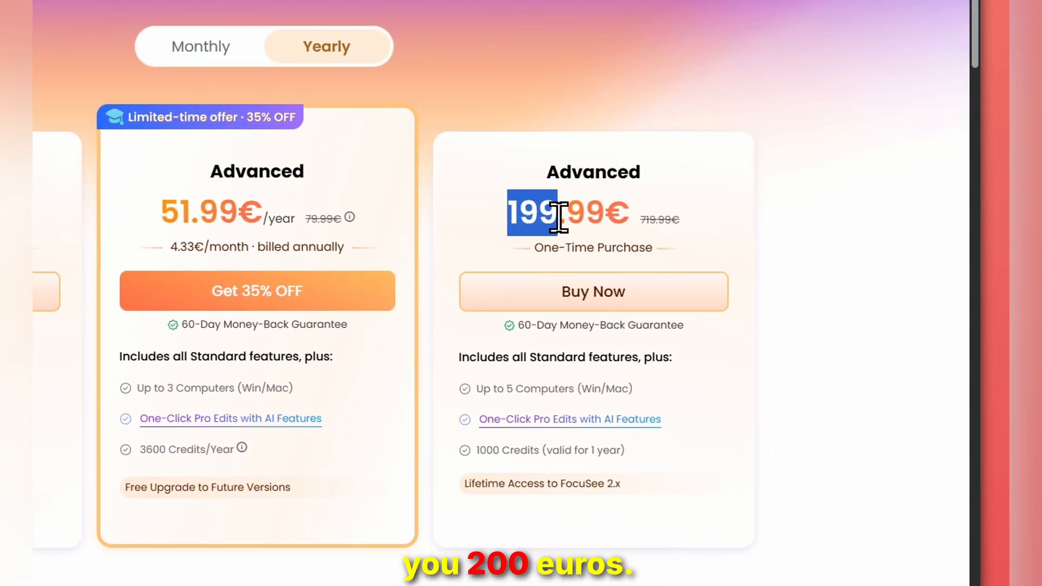
left_click_drag(507, 389, 574, 388)
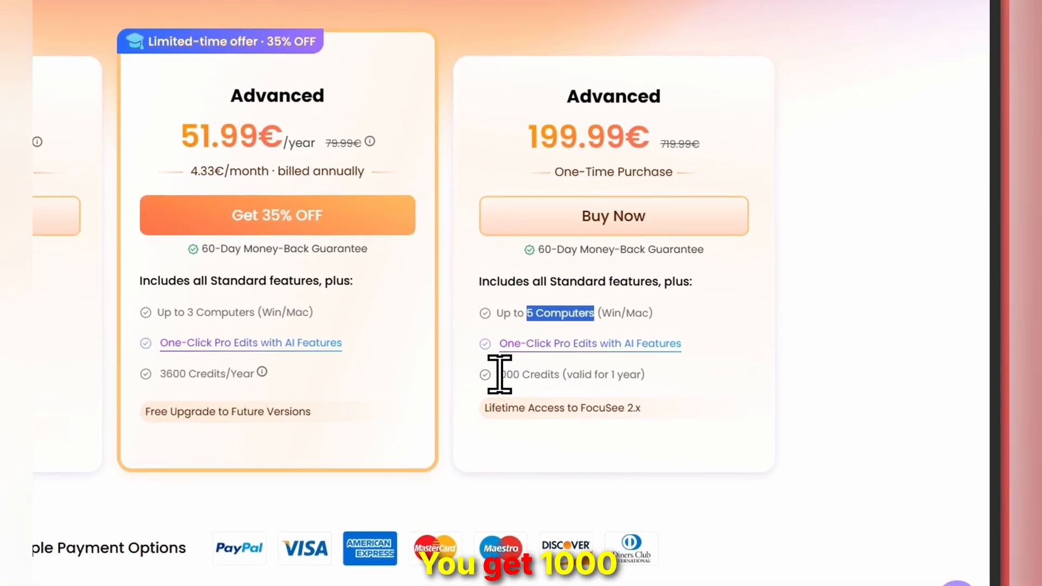
left_click_drag(499, 375, 542, 374)
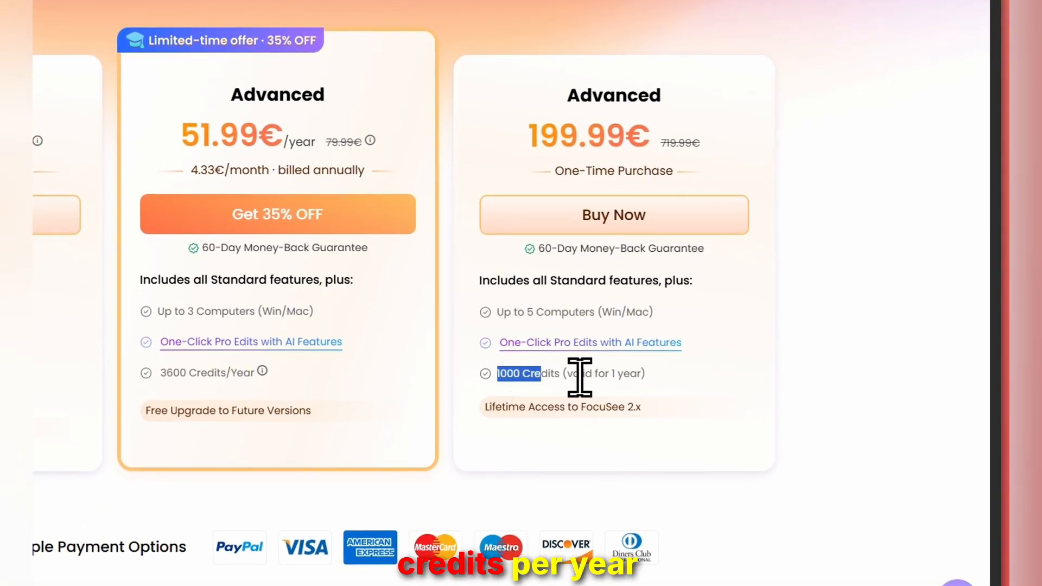
left_click_drag(581, 407, 638, 413)
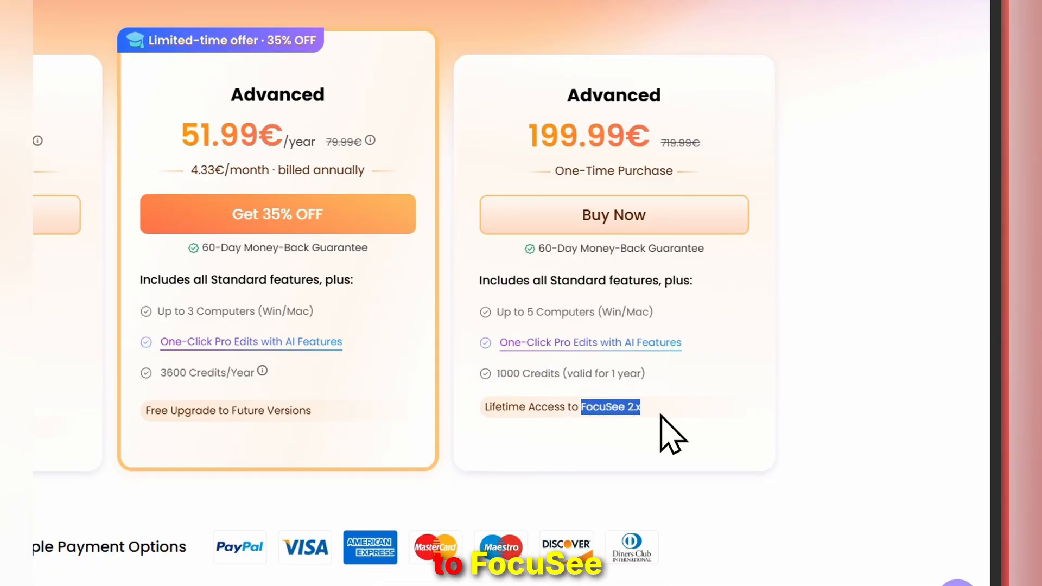